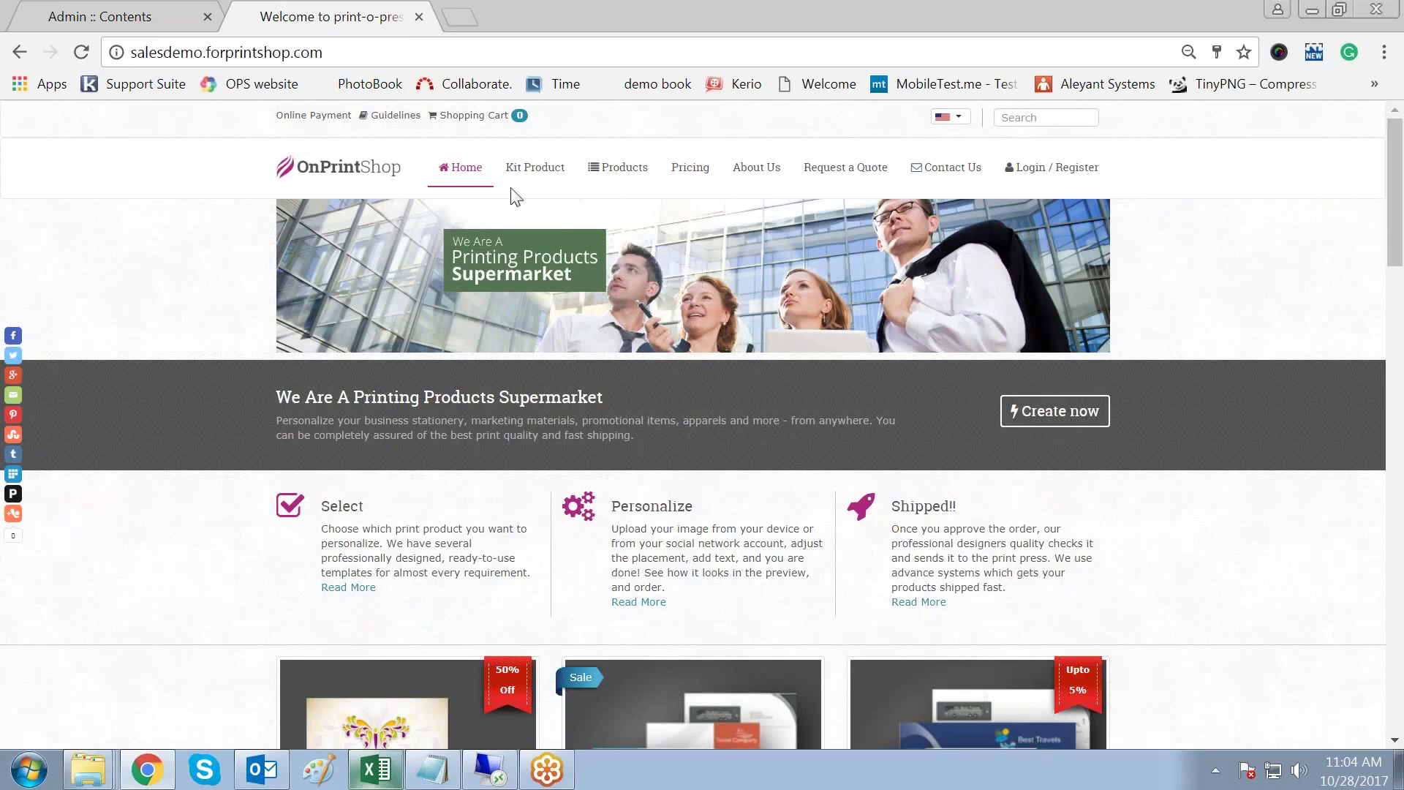
Step: Examine the storefront home page's navigation menu, banner text and the Select, Personalize and Shipped sections
scroll(744, 509, "down", 1)
scroll(744, 510, "down", 20)
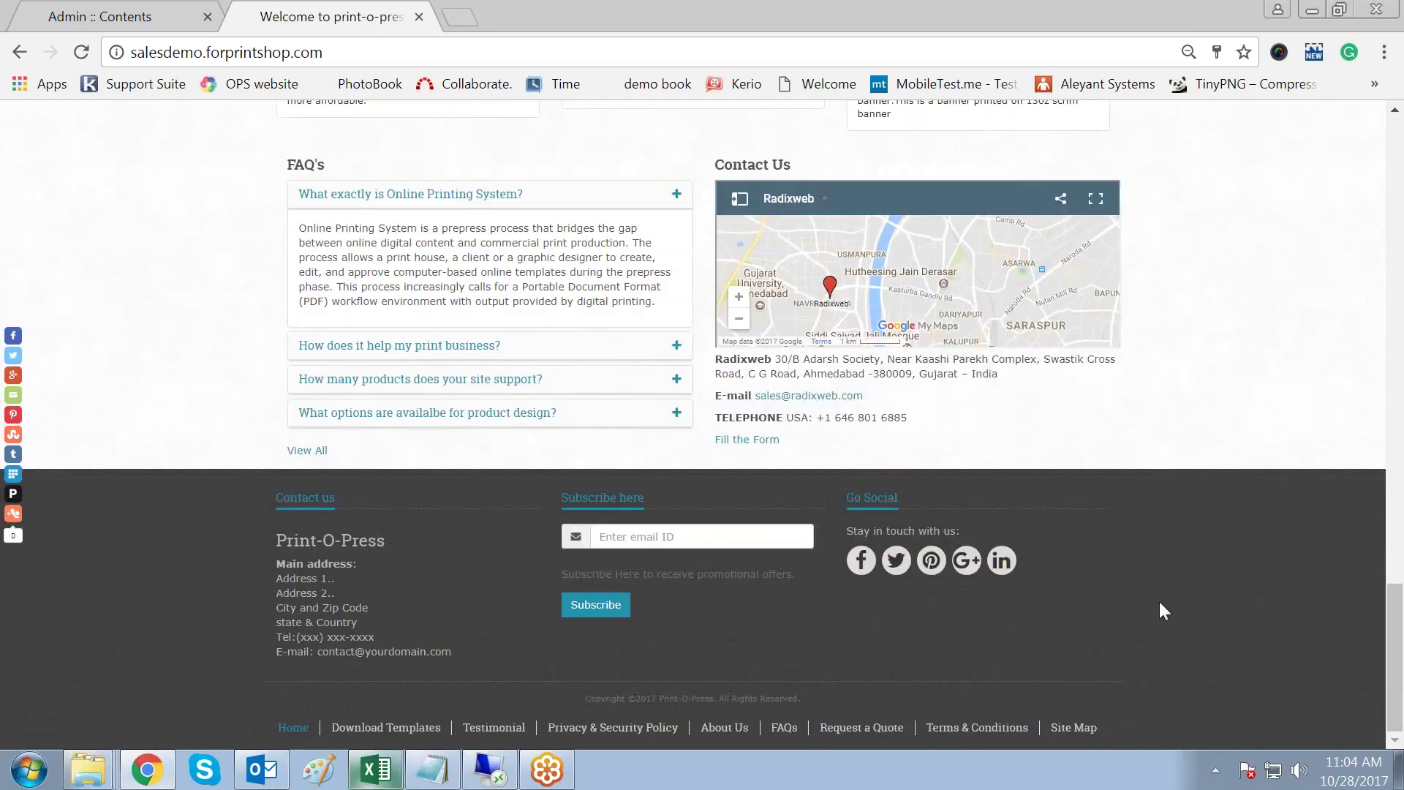
key("Home")
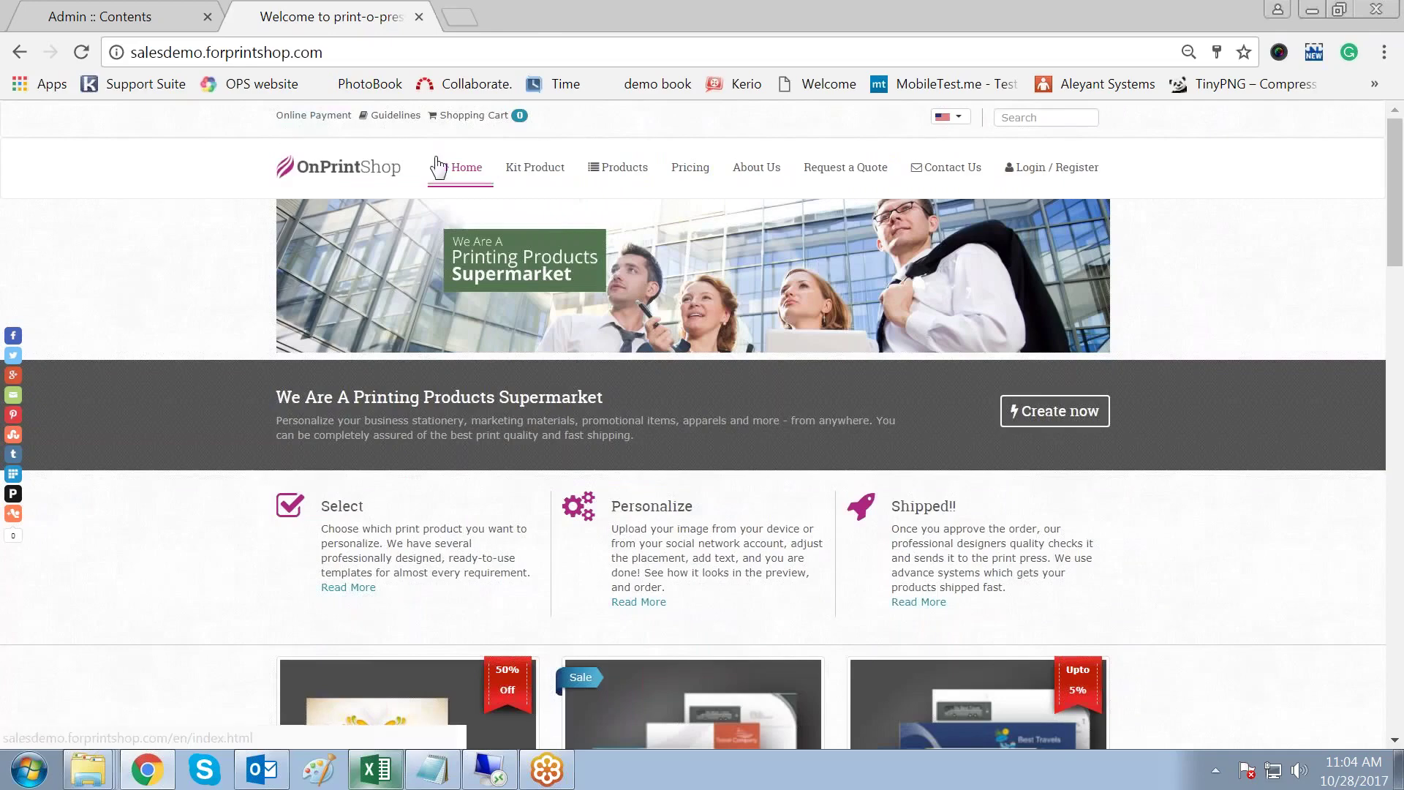
left_click_drag(430, 141, 781, 170)
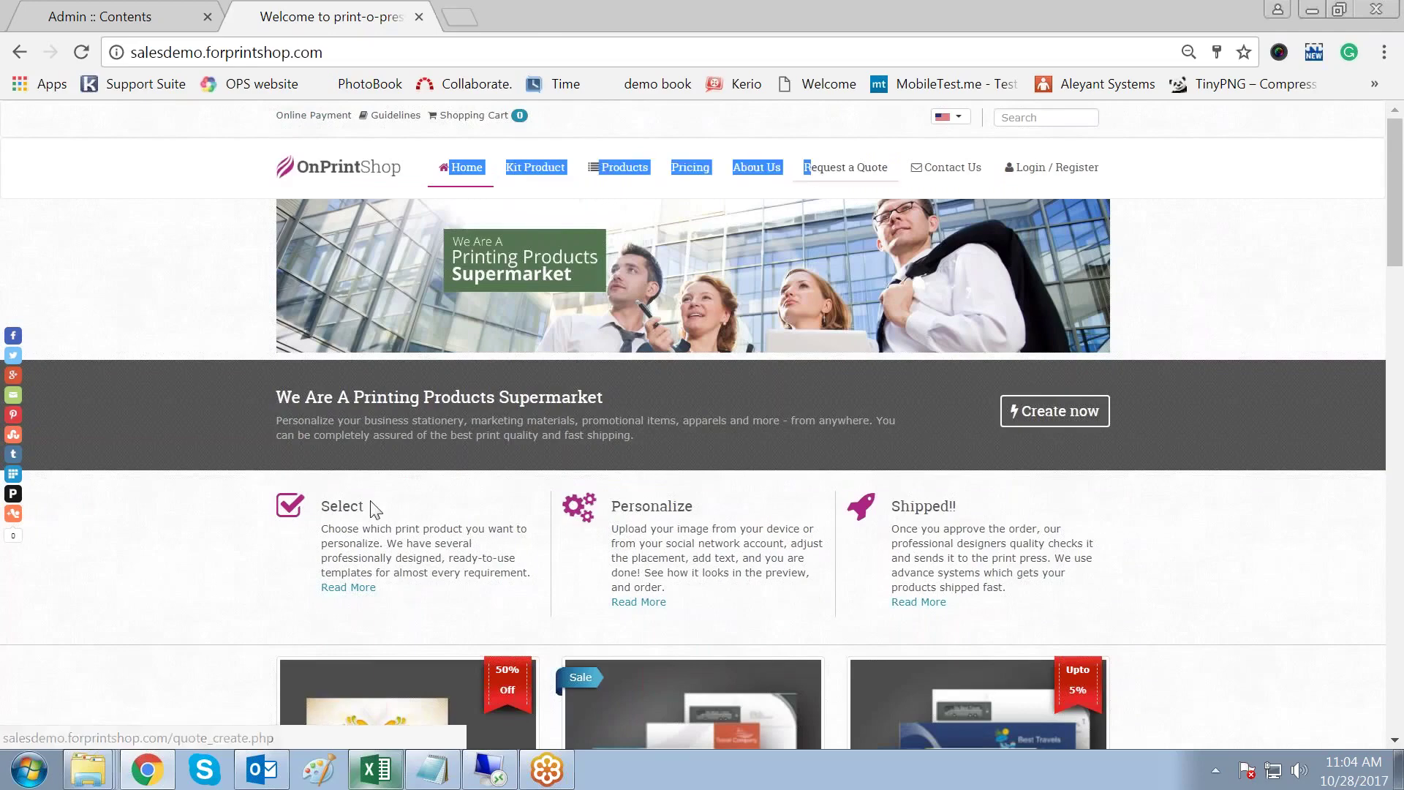
left_click(273, 393)
left_click_drag(274, 393, 950, 607)
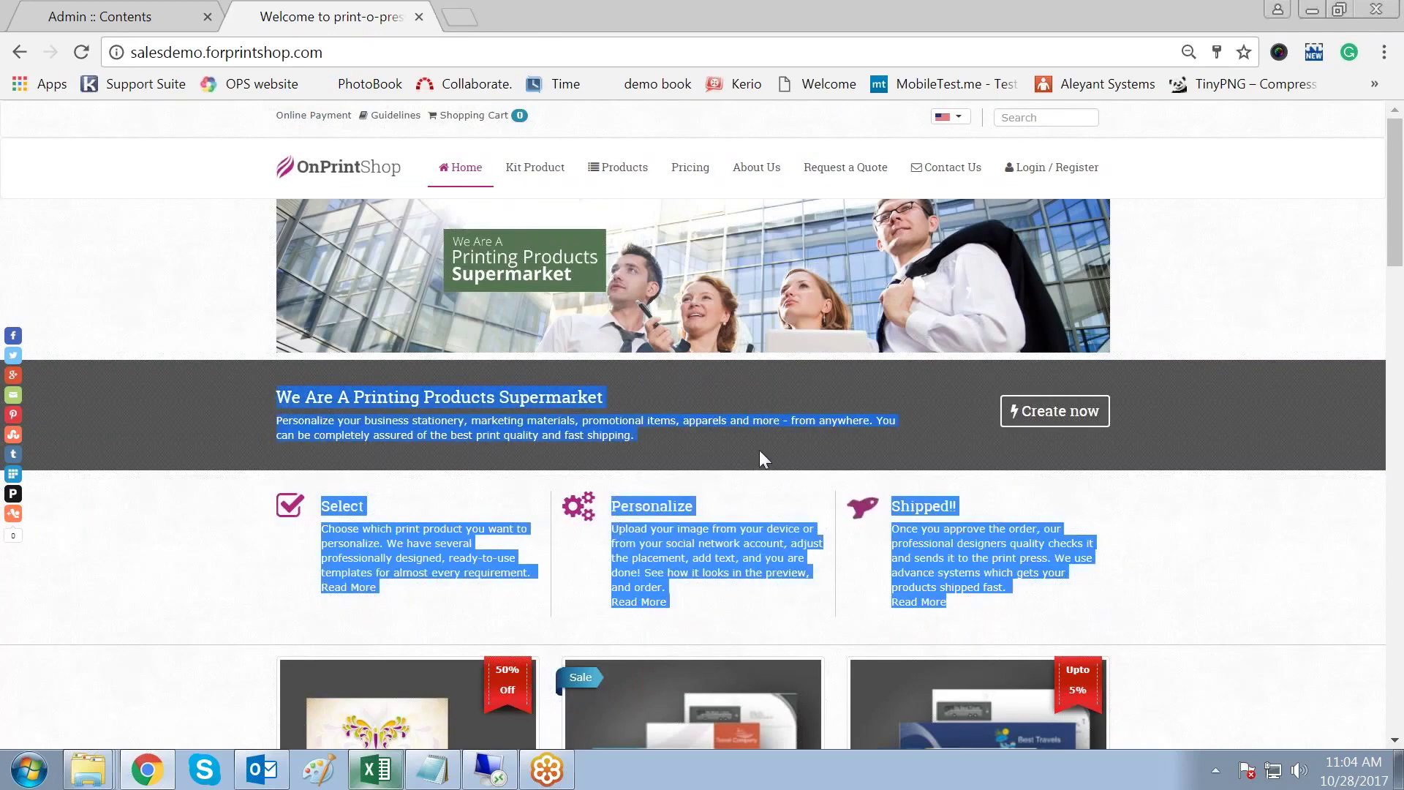
scroll(759, 459, "down", 4)
left_click_drag(223, 398, 343, 578)
left_click(1304, 476)
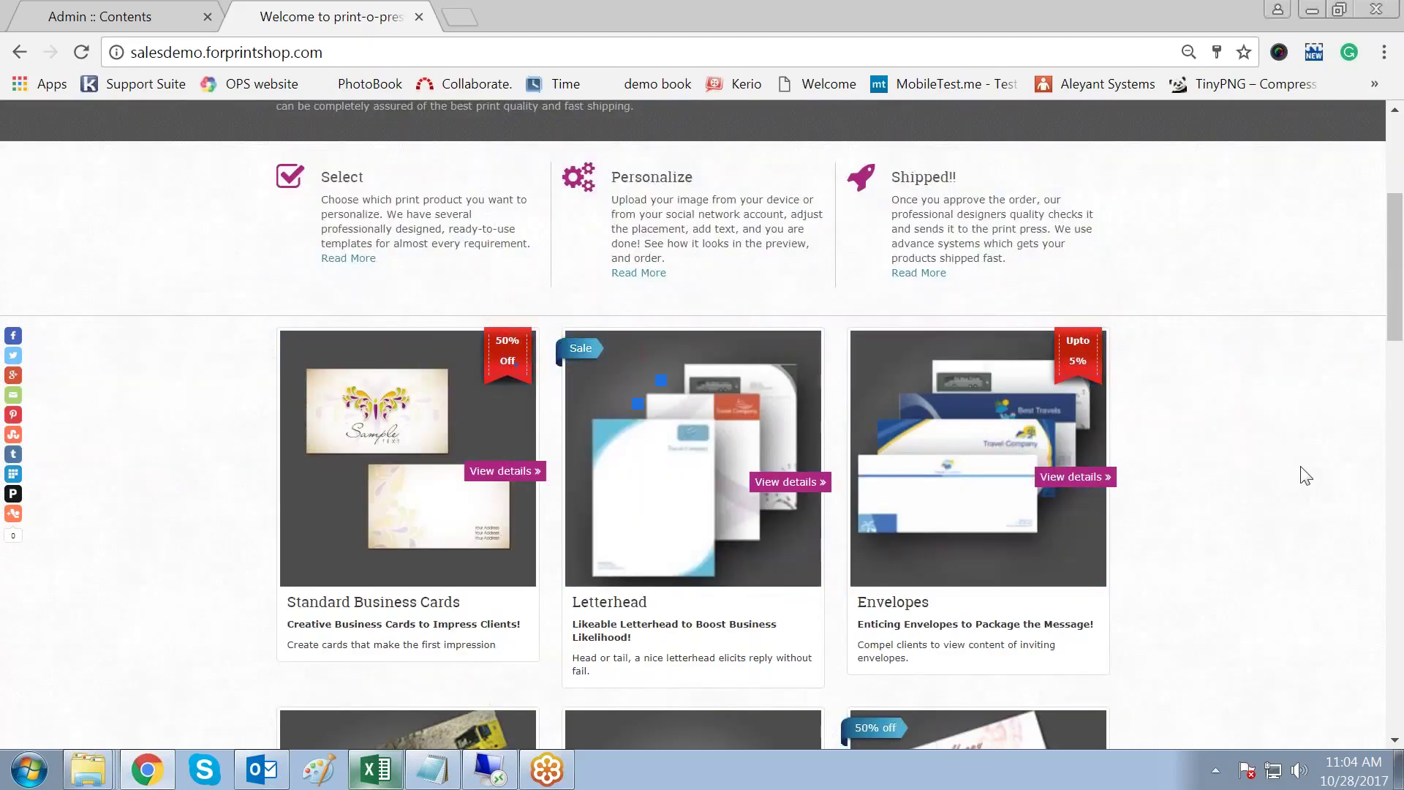
Step: Examine the home page's product tiles, FAQ's and Contact Us sections, footer blocks and footer links
scroll(1306, 475, "down", 15)
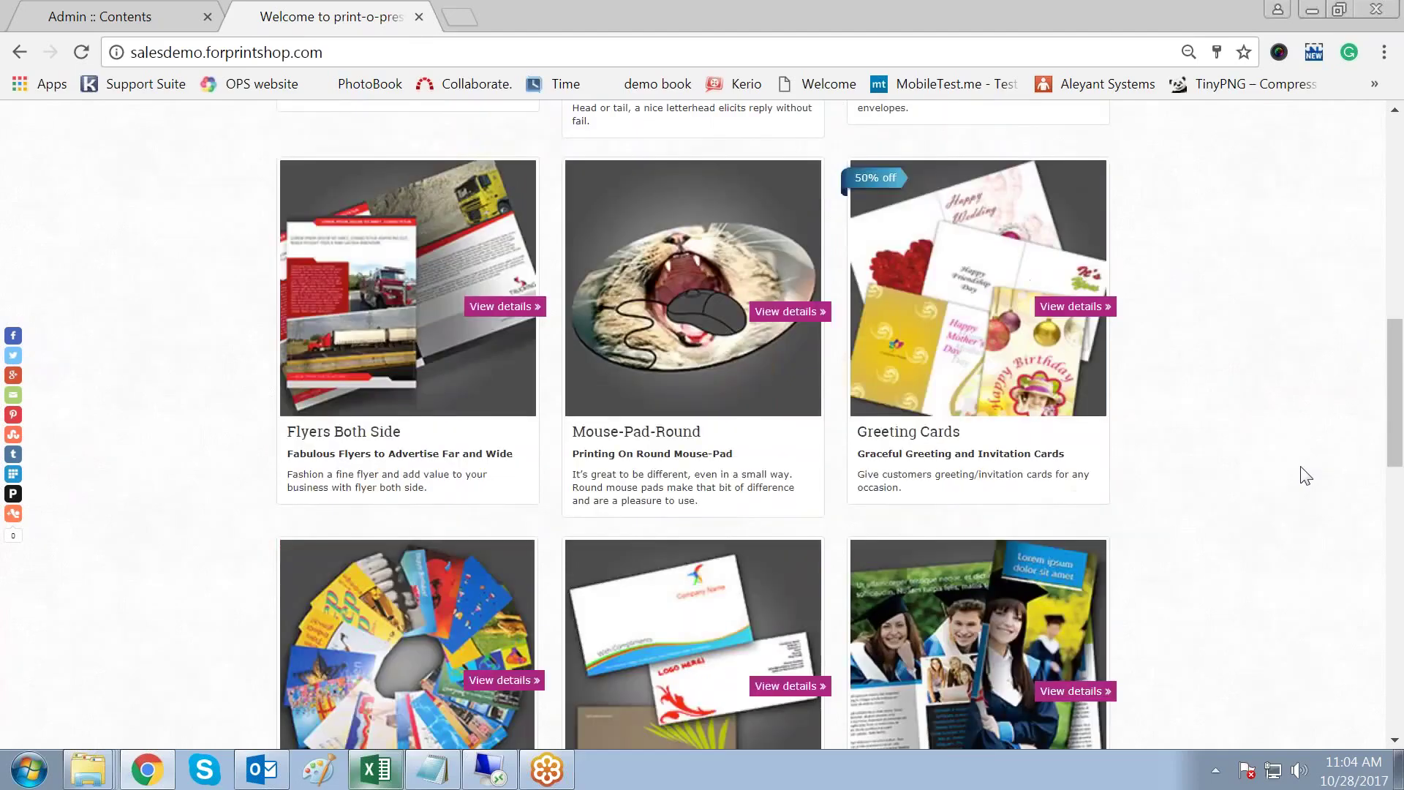
scroll(1306, 475, "down", 4)
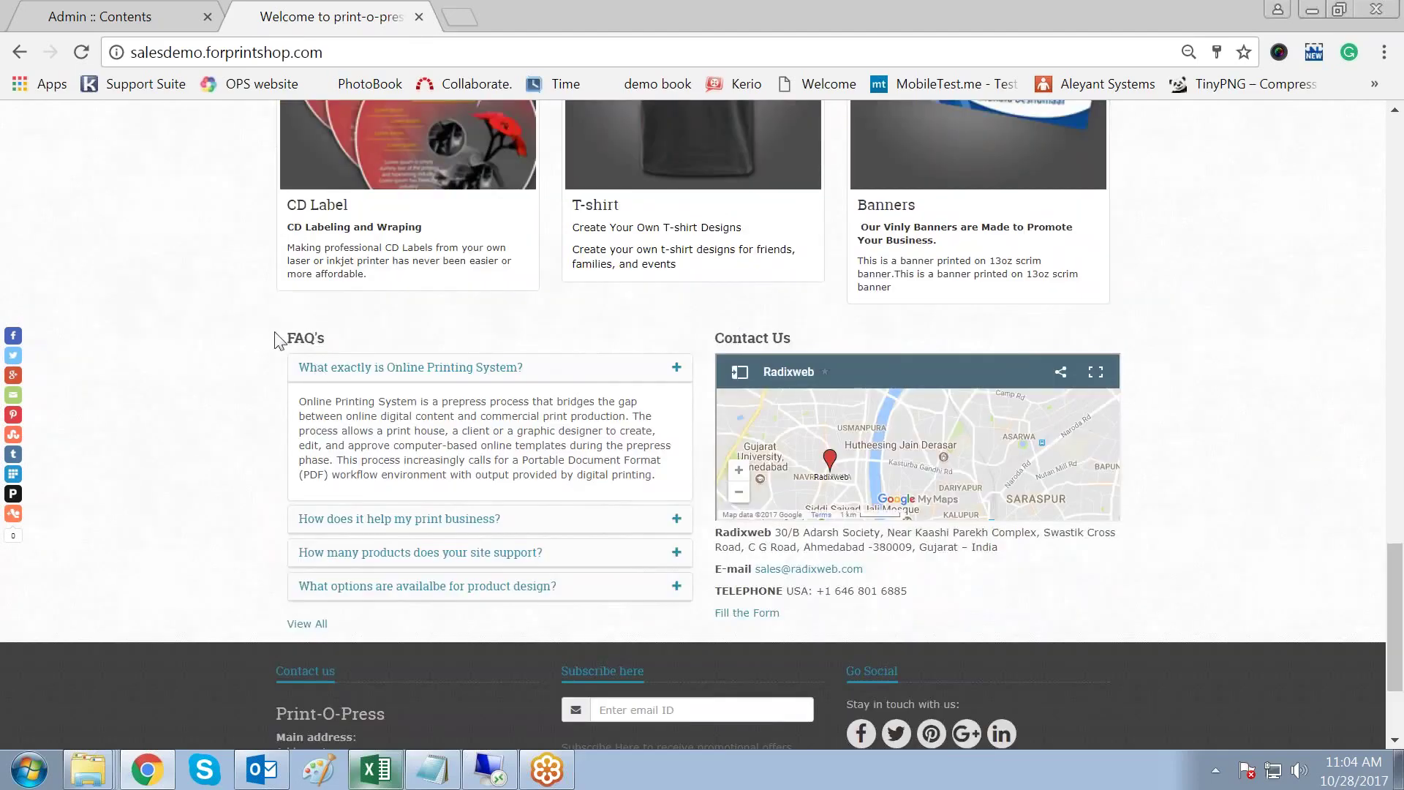
left_click_drag(285, 338, 1174, 660)
scroll(1097, 658, "down", 2)
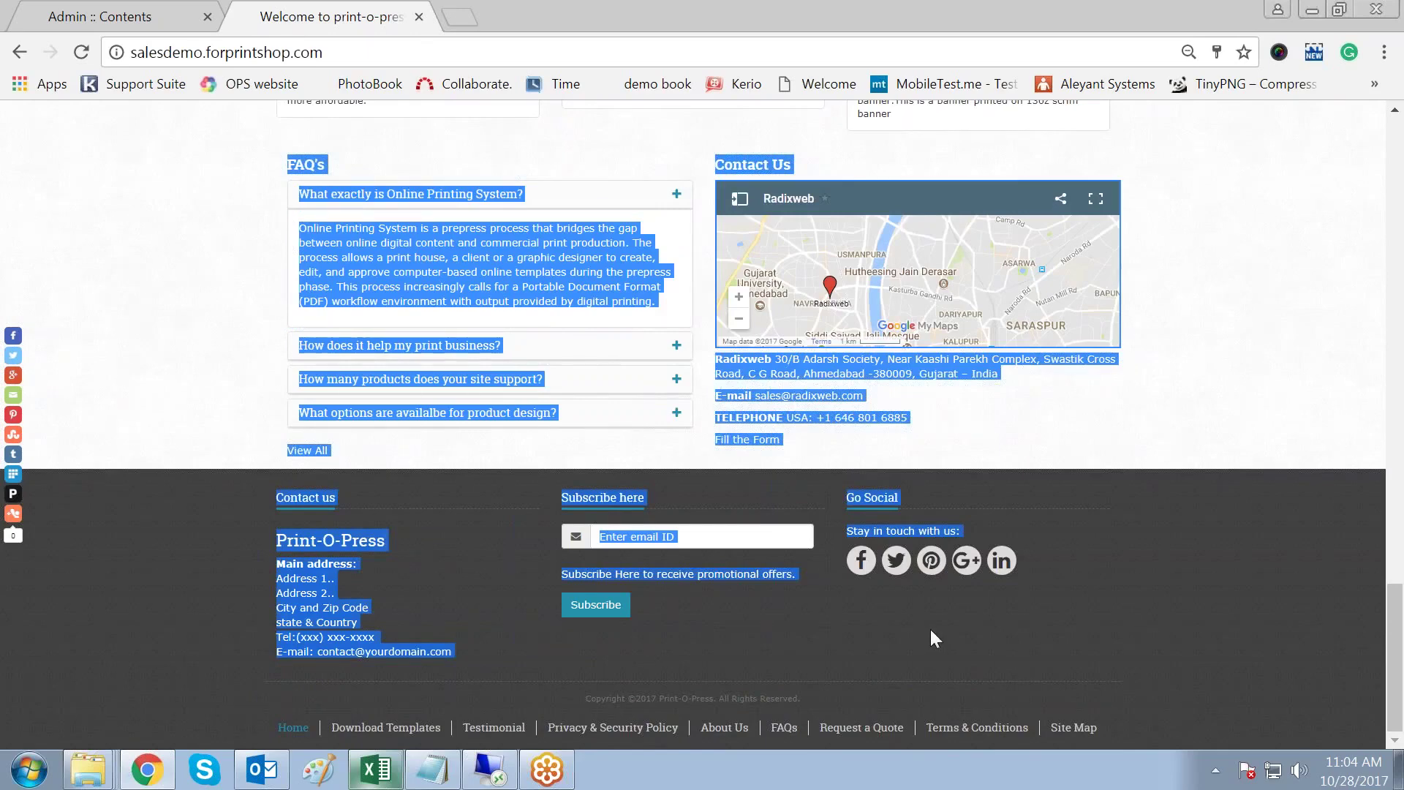
left_click(1147, 591)
left_click_drag(449, 696, 1150, 724)
left_click(1150, 724)
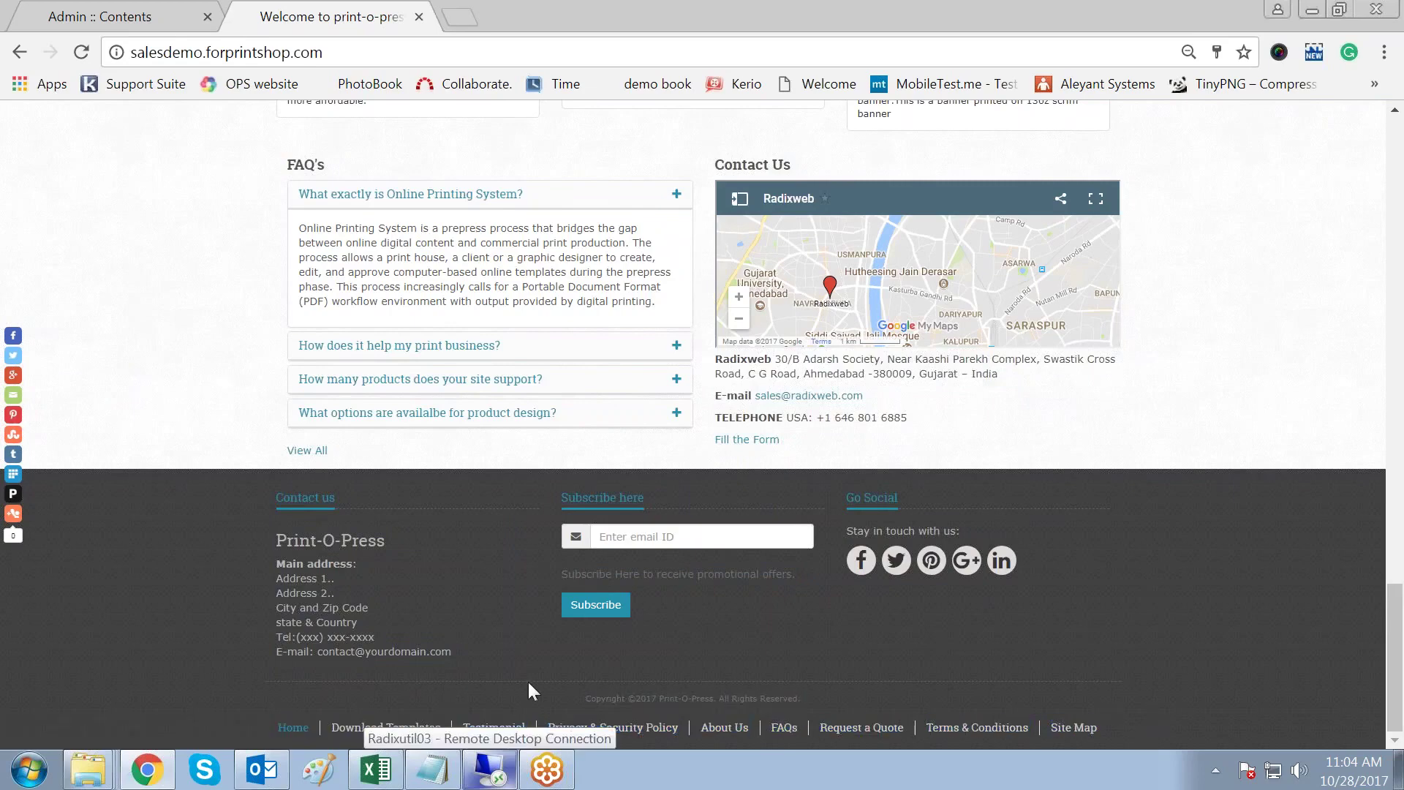
scroll(528, 681, "up", 20)
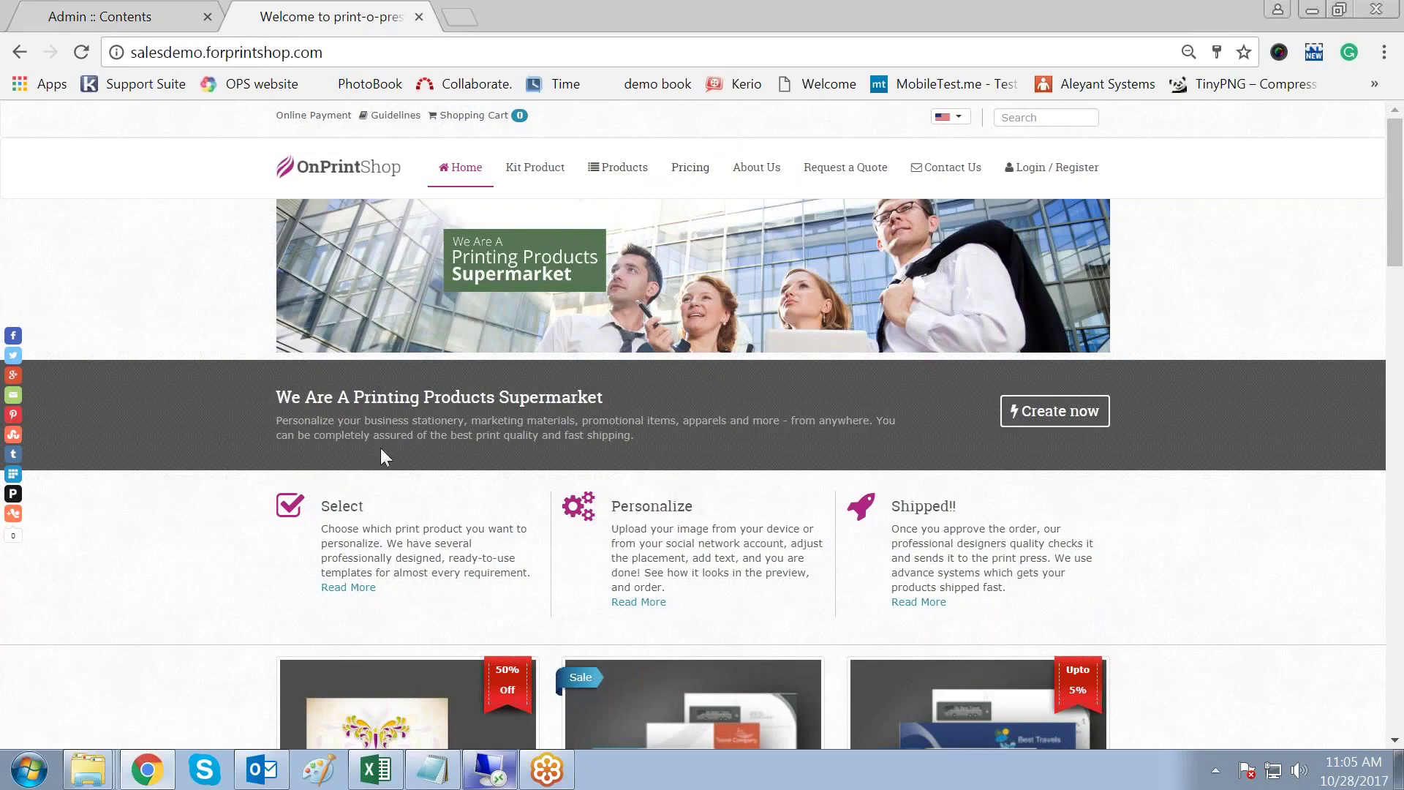
scroll(653, 414, "down", 20)
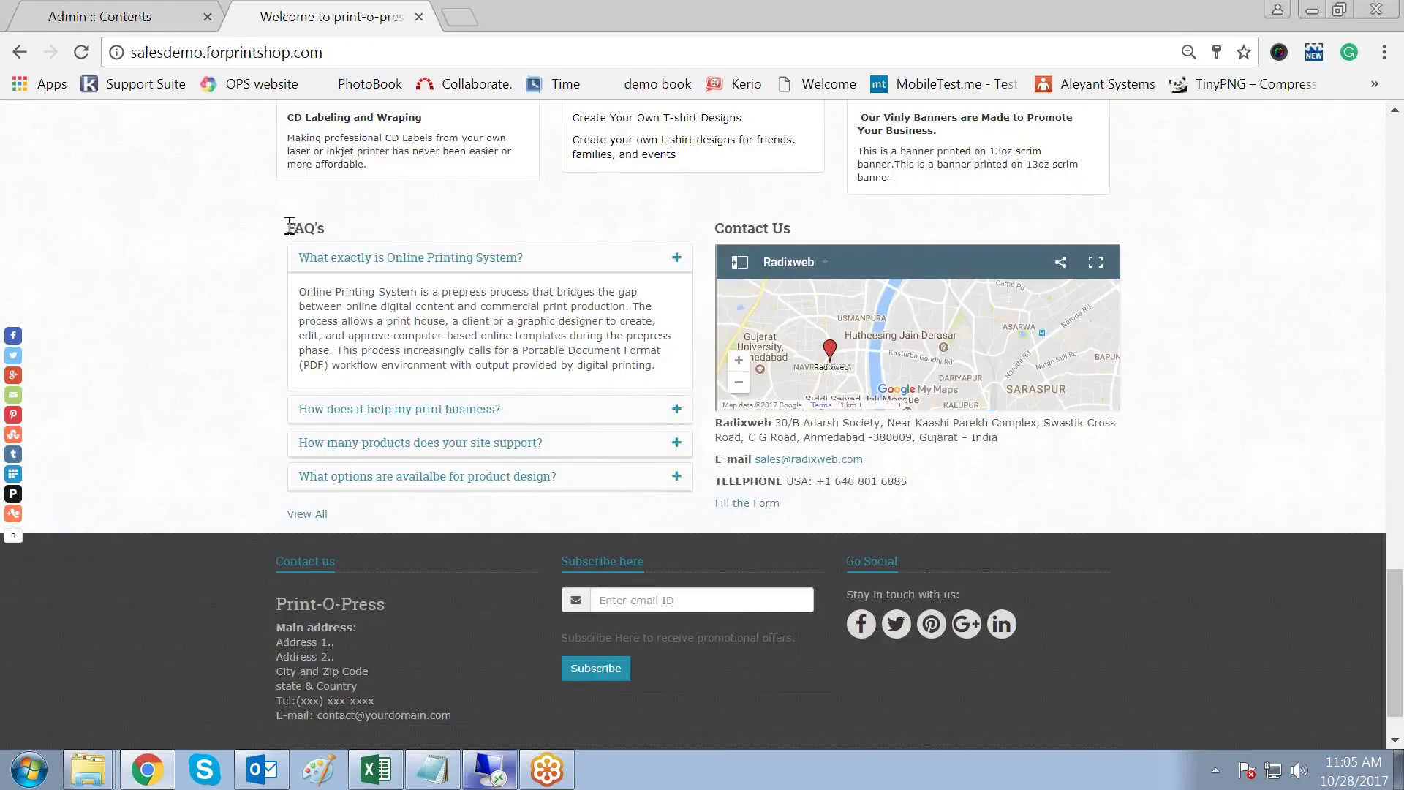
left_click_drag(287, 224, 582, 486)
Step: Switch to the store admin and search the Contents listing for "middle"
left_click(169, 12)
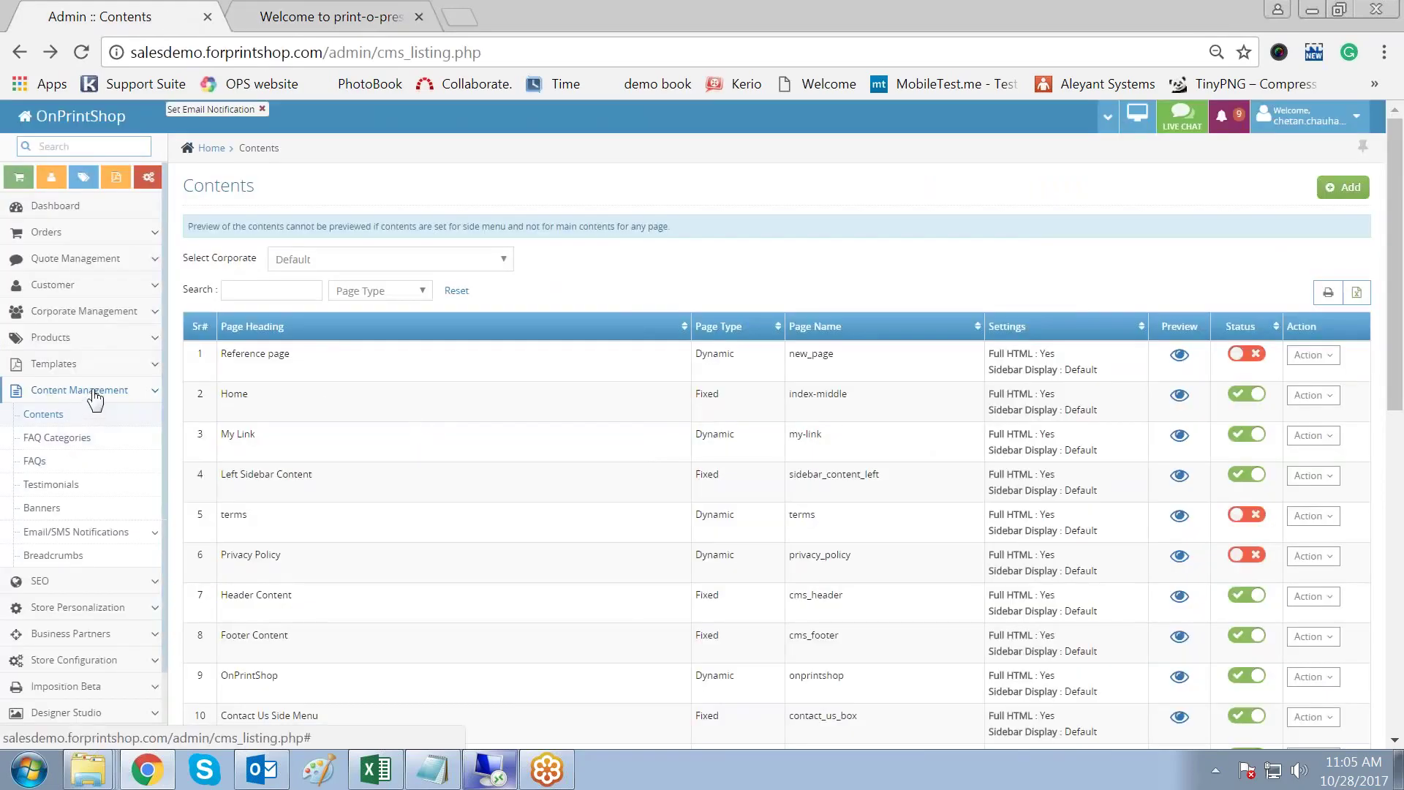
left_click(52, 416)
left_click(272, 293)
type("middle")
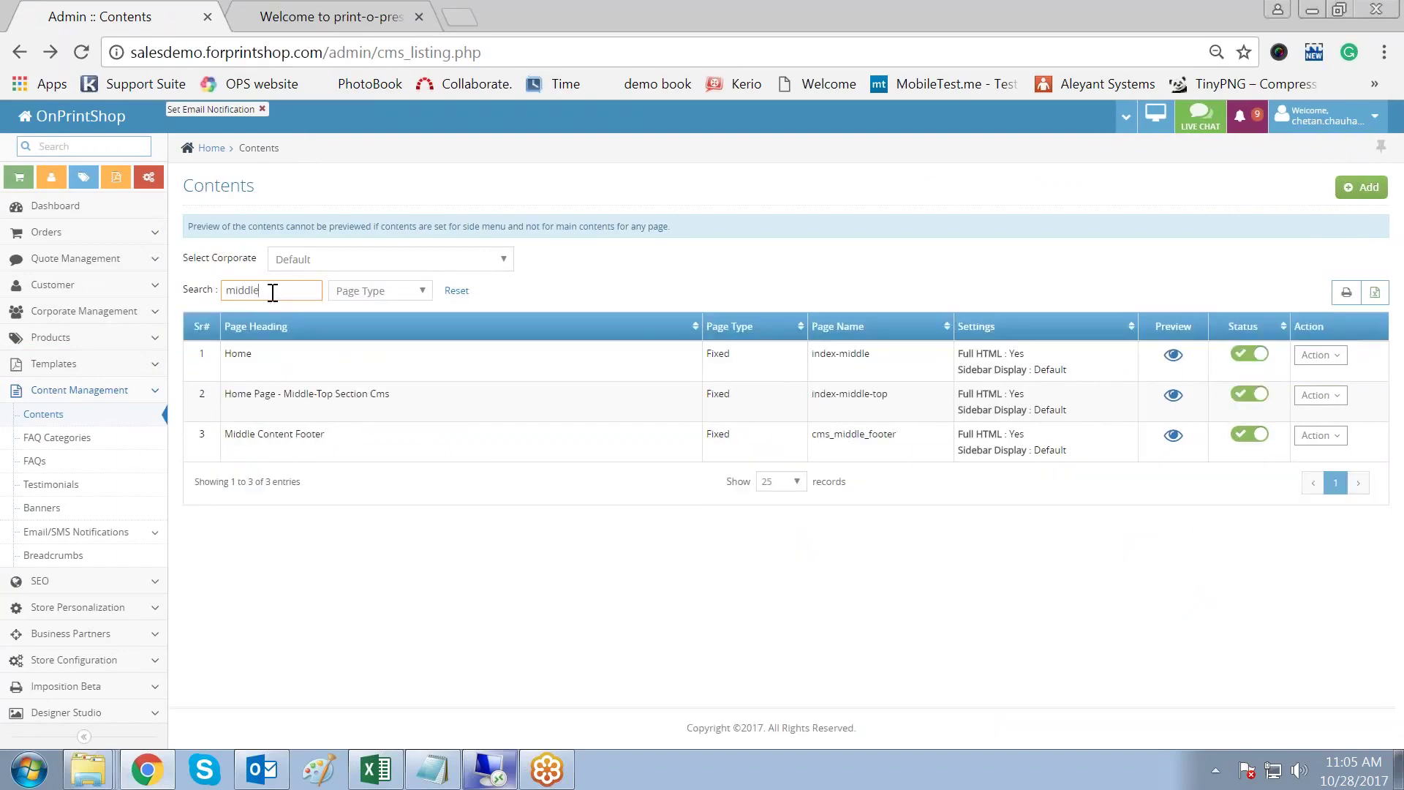
Step: Preview the Middle Content Footer entry and close the preview
left_click(282, 437)
left_click_drag(247, 437, 326, 436)
left_click(524, 668)
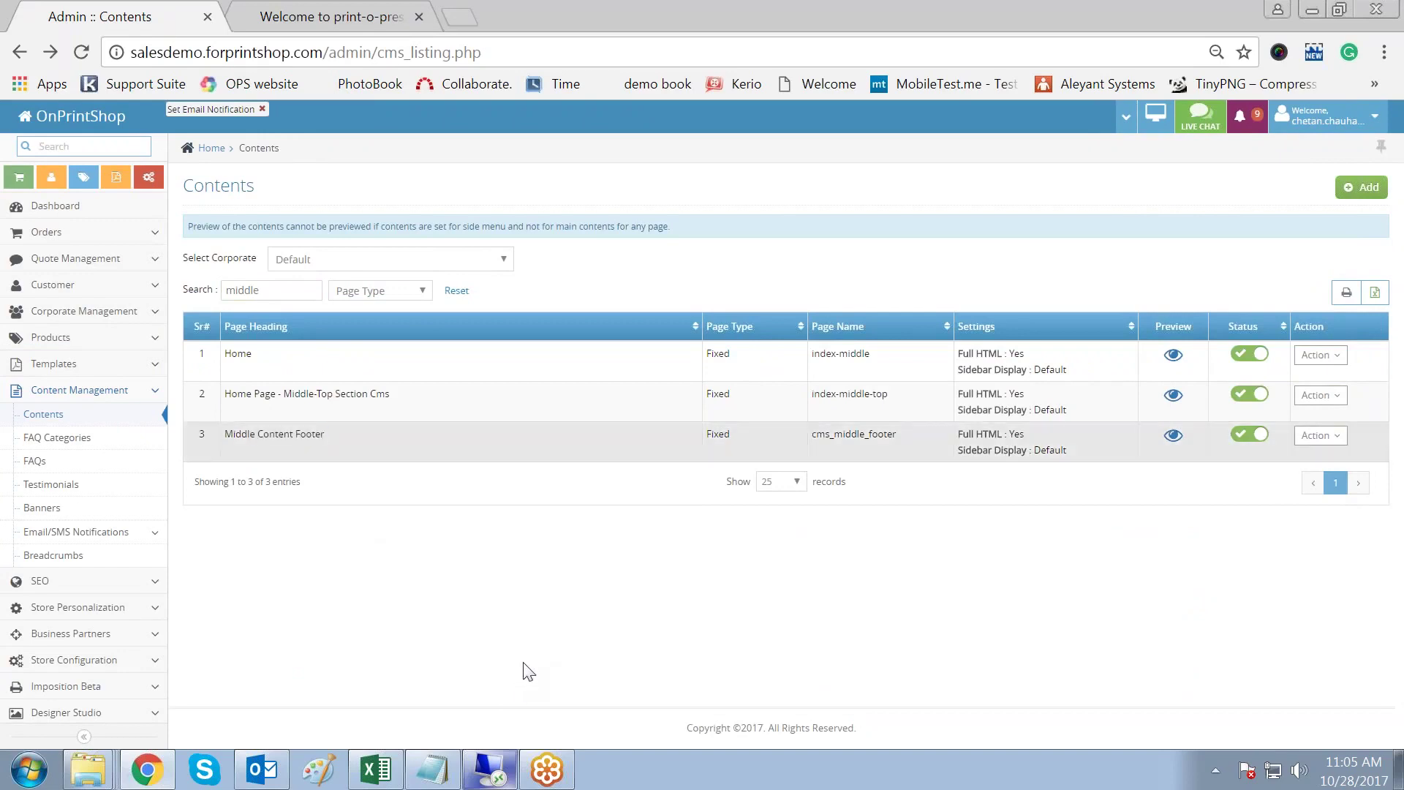
left_click(1176, 439)
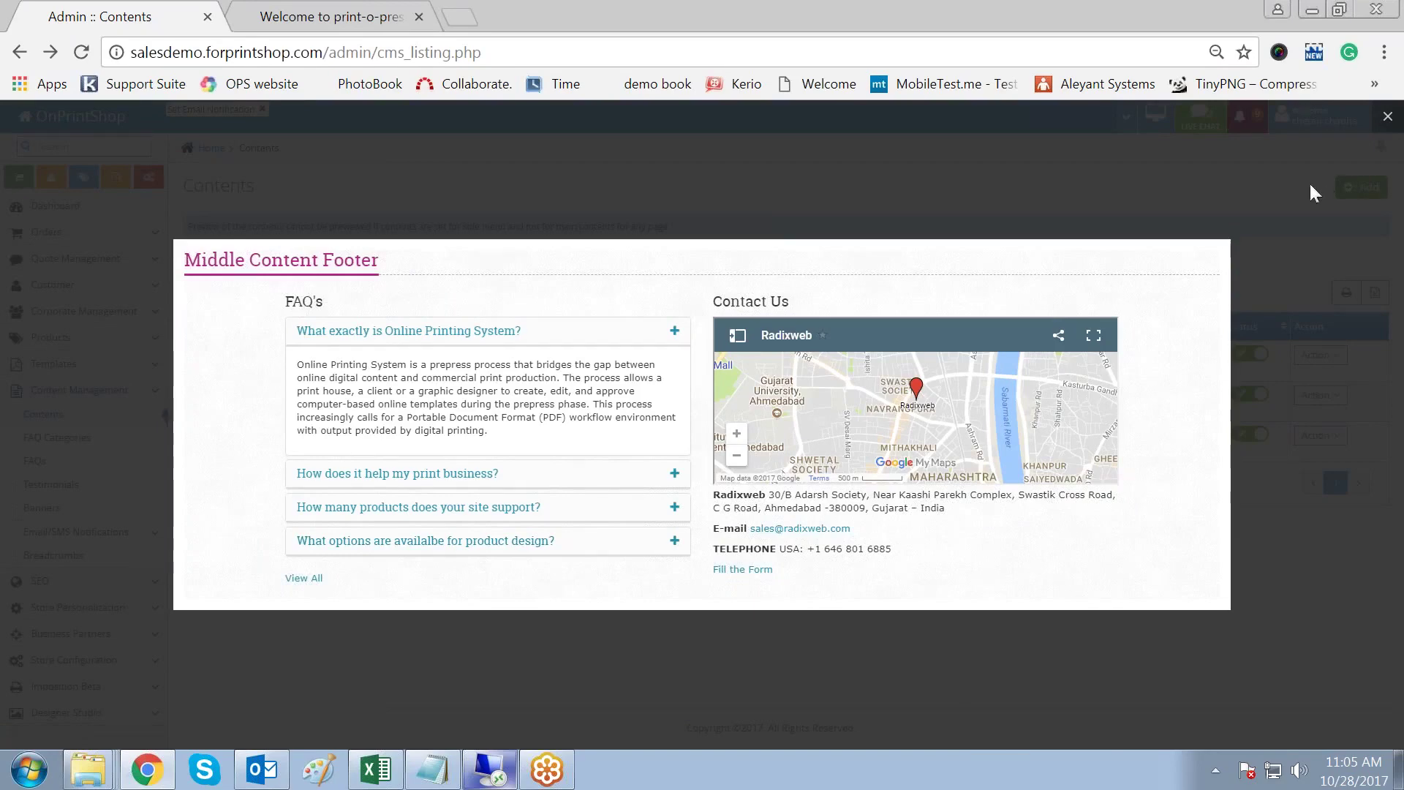
left_click(1388, 117)
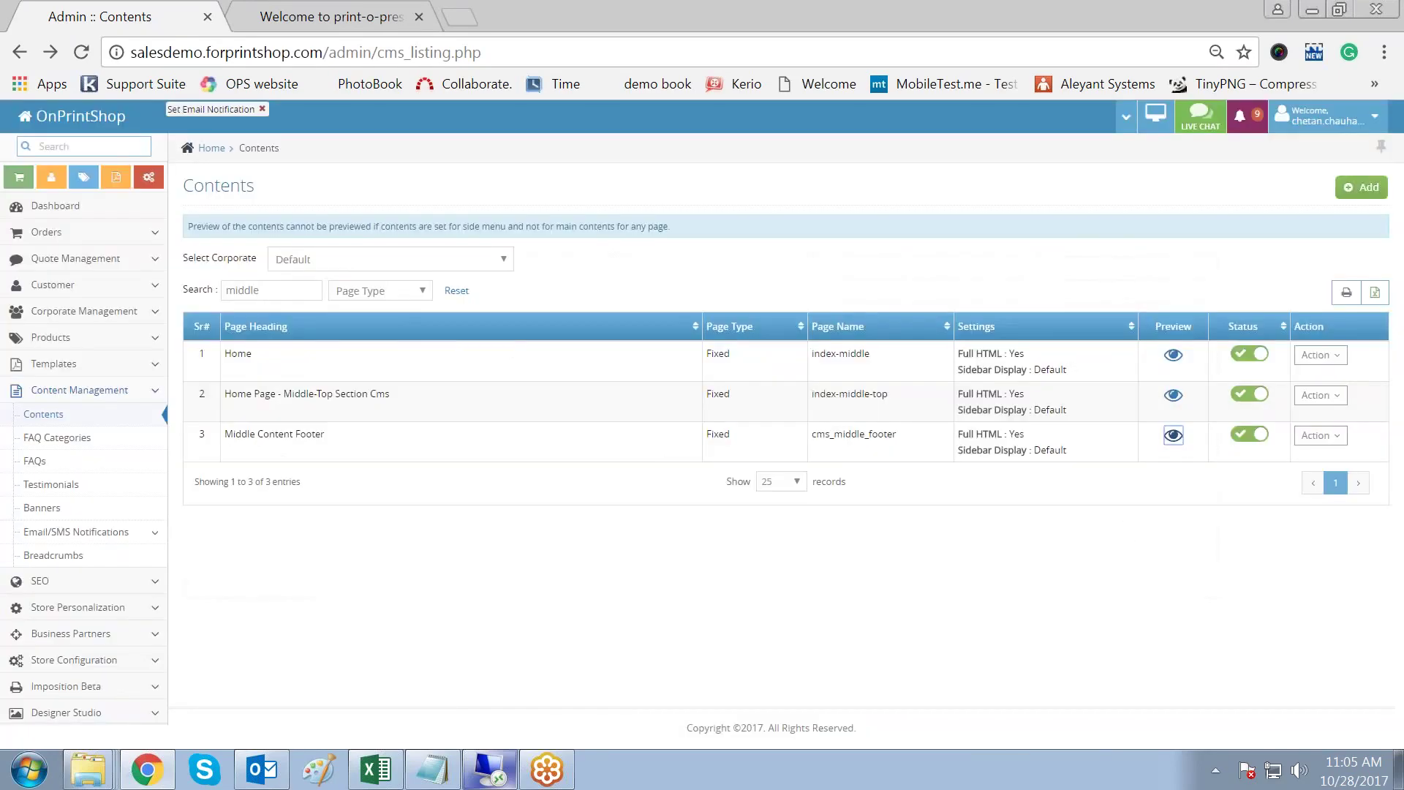
Step: Open the Middle Content Footer entry for editing, look over its page contents and return to the listing without saving
left_click(1326, 439)
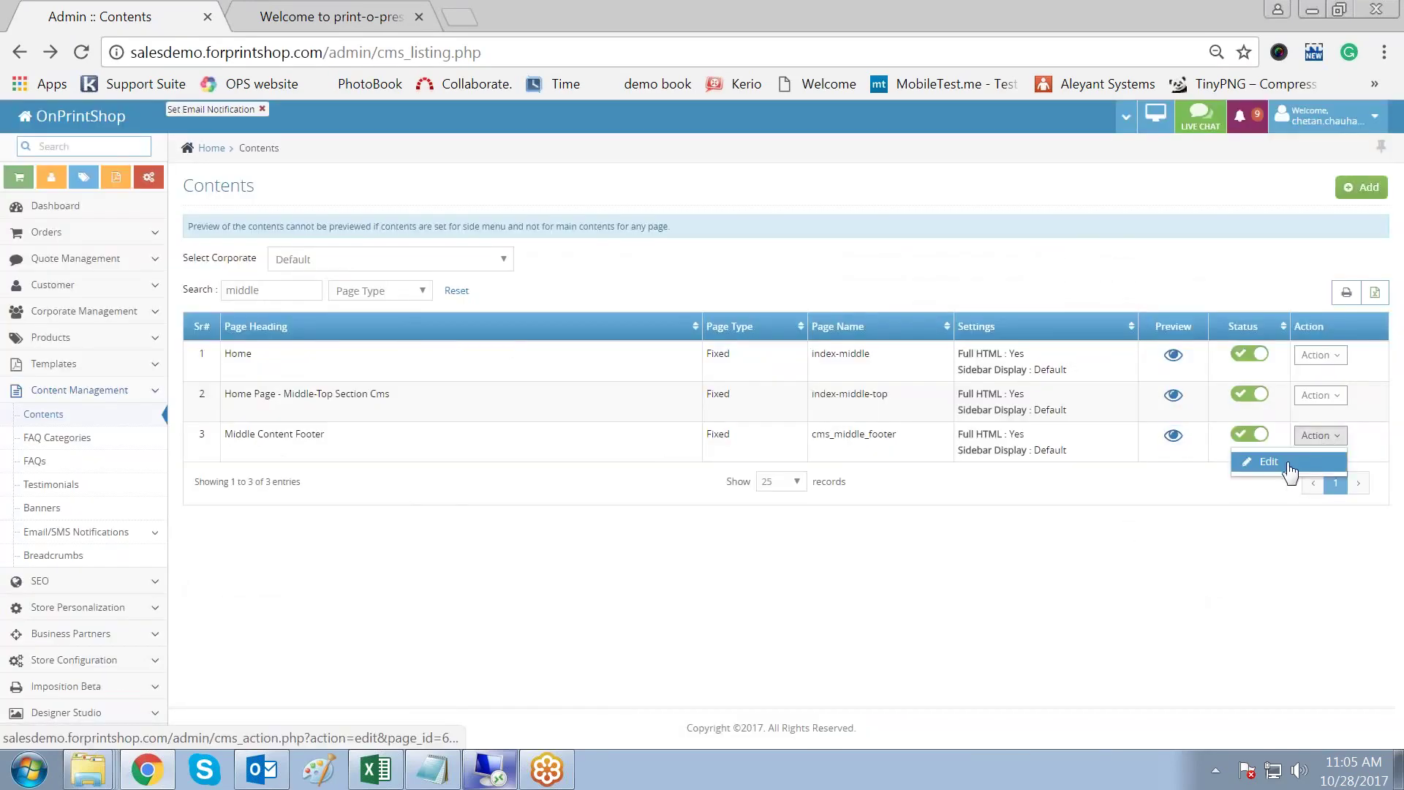
left_click(1289, 468)
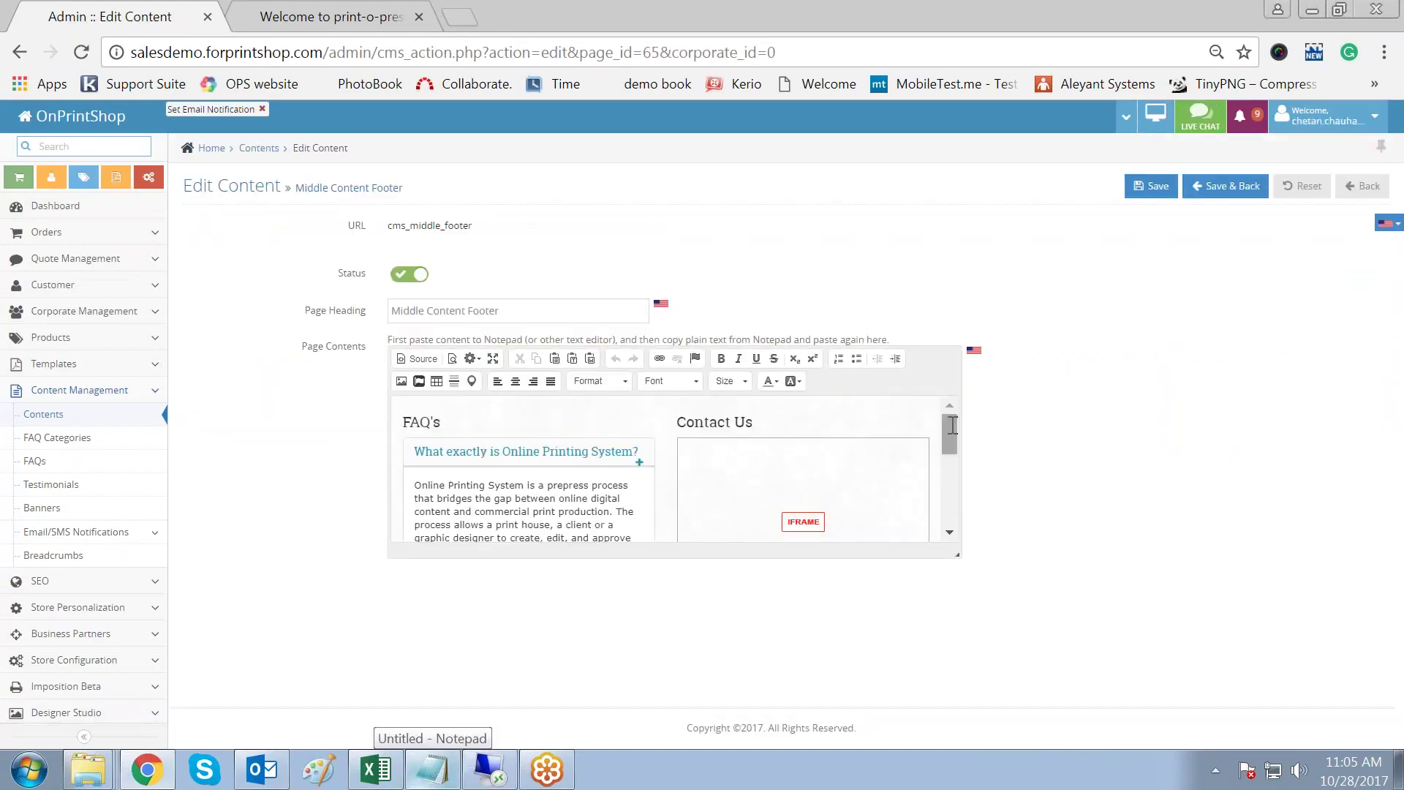
mouse_move(950, 433)
left_mouse_down()
mouse_move(950, 504)
mouse_move(950, 431)
left_mouse_up()
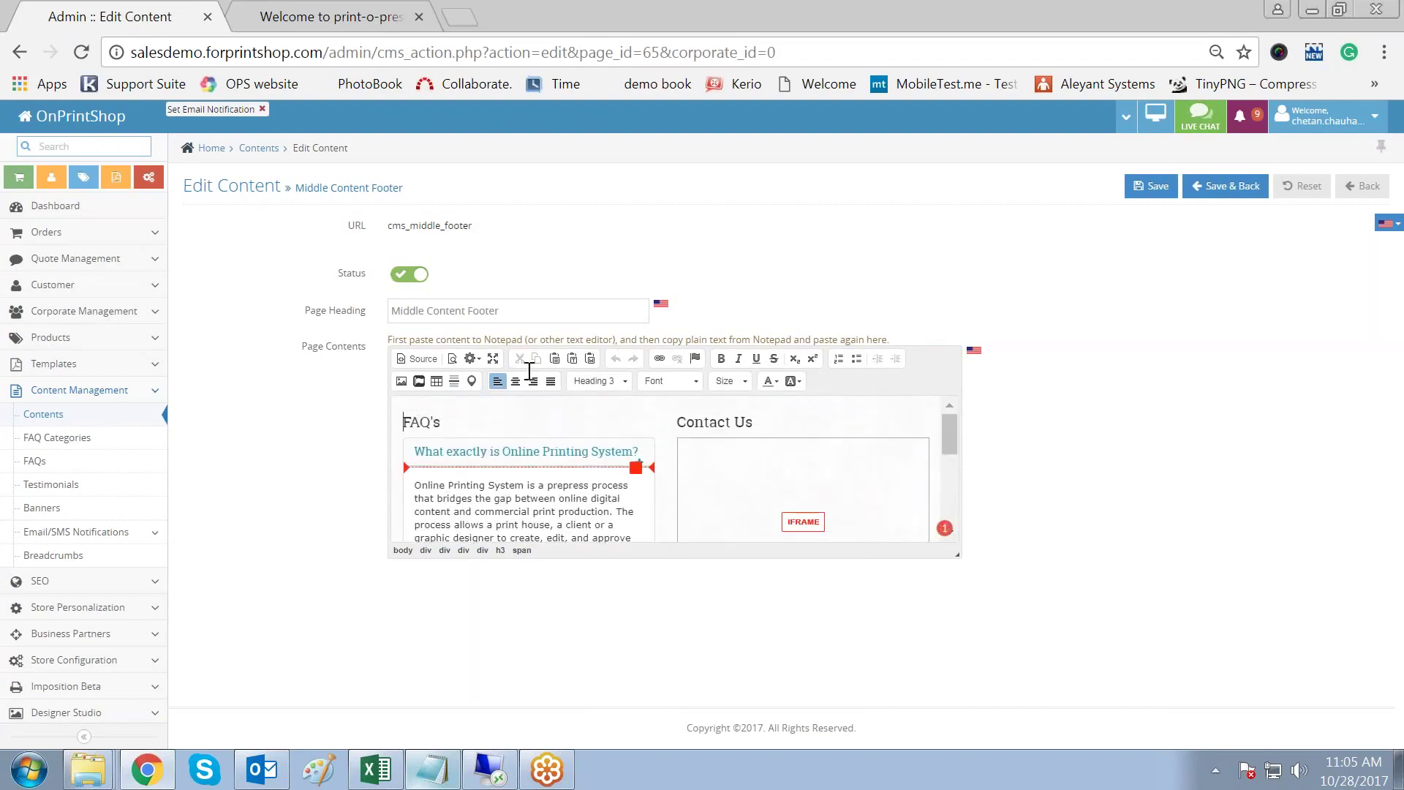
left_click(1362, 195)
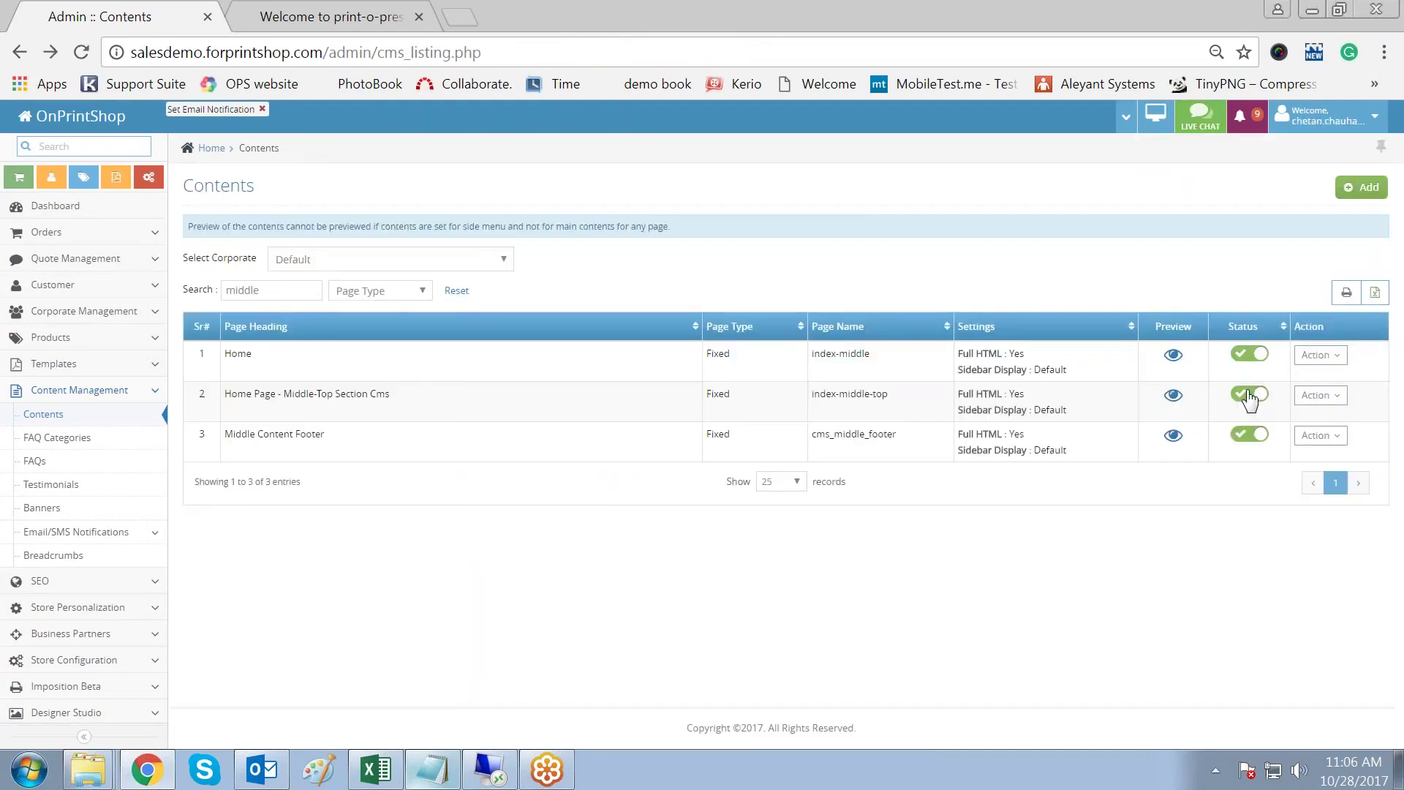
Step: Open the Contact Us page on the storefront and examine its address block
left_click(373, 16)
left_click(1343, 451)
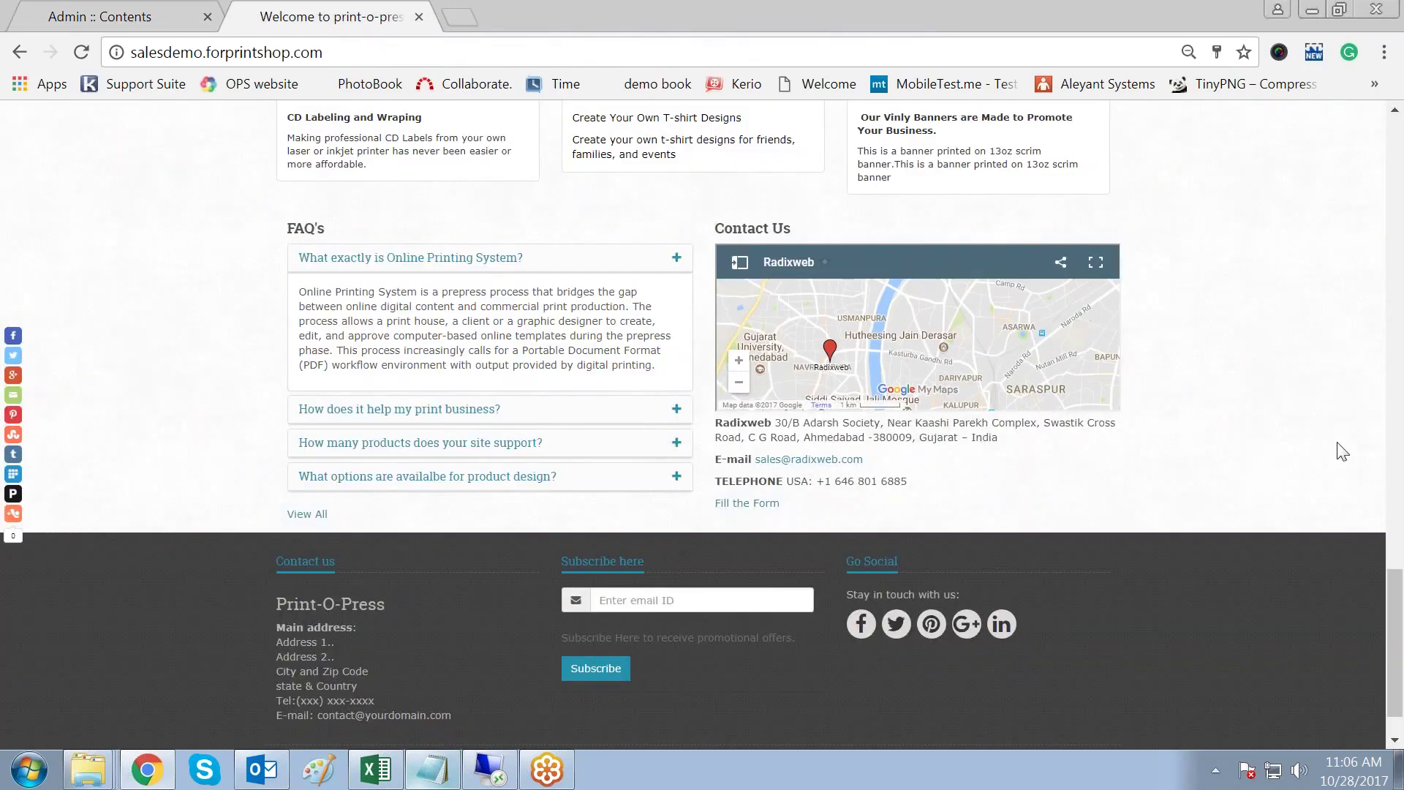
scroll(1338, 446, "up", 20)
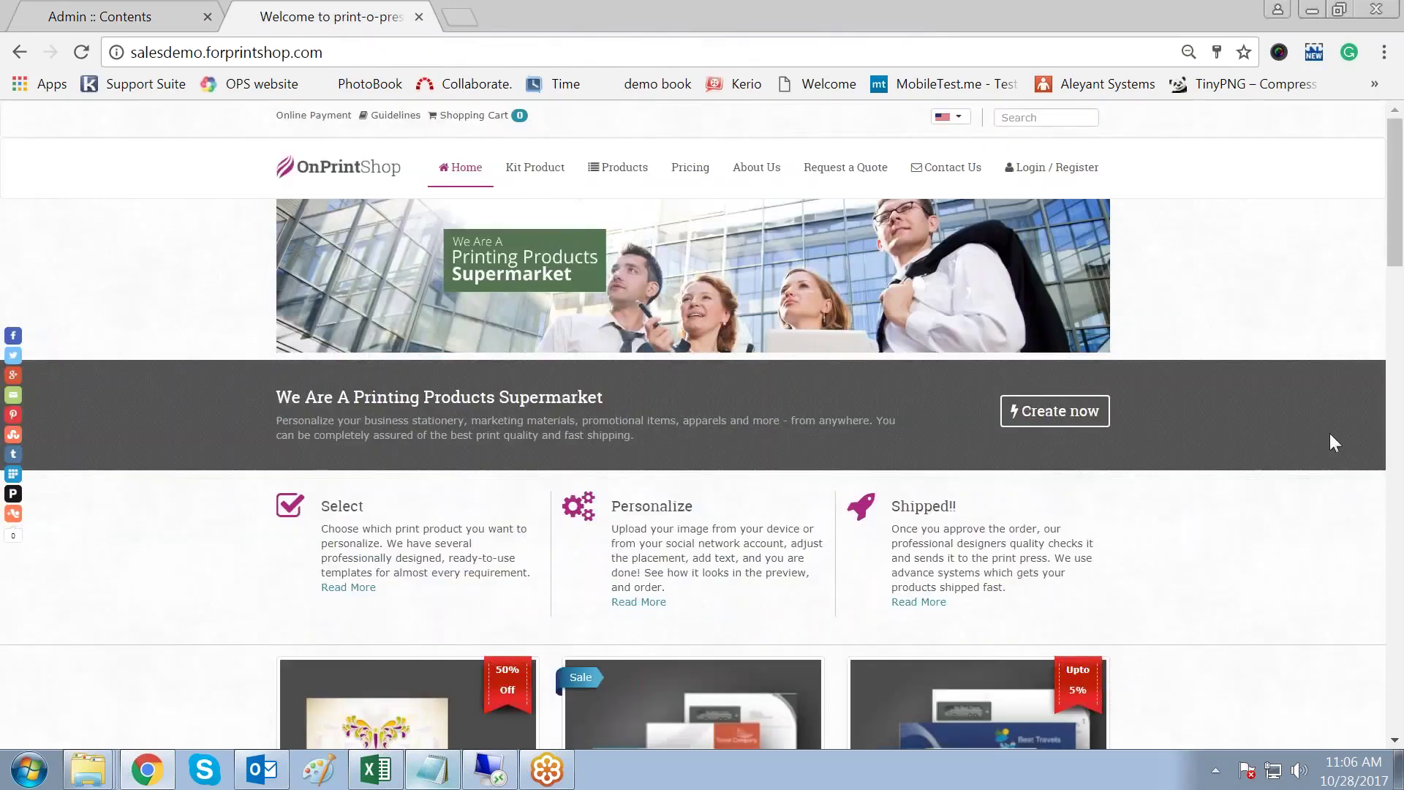
left_click(942, 174)
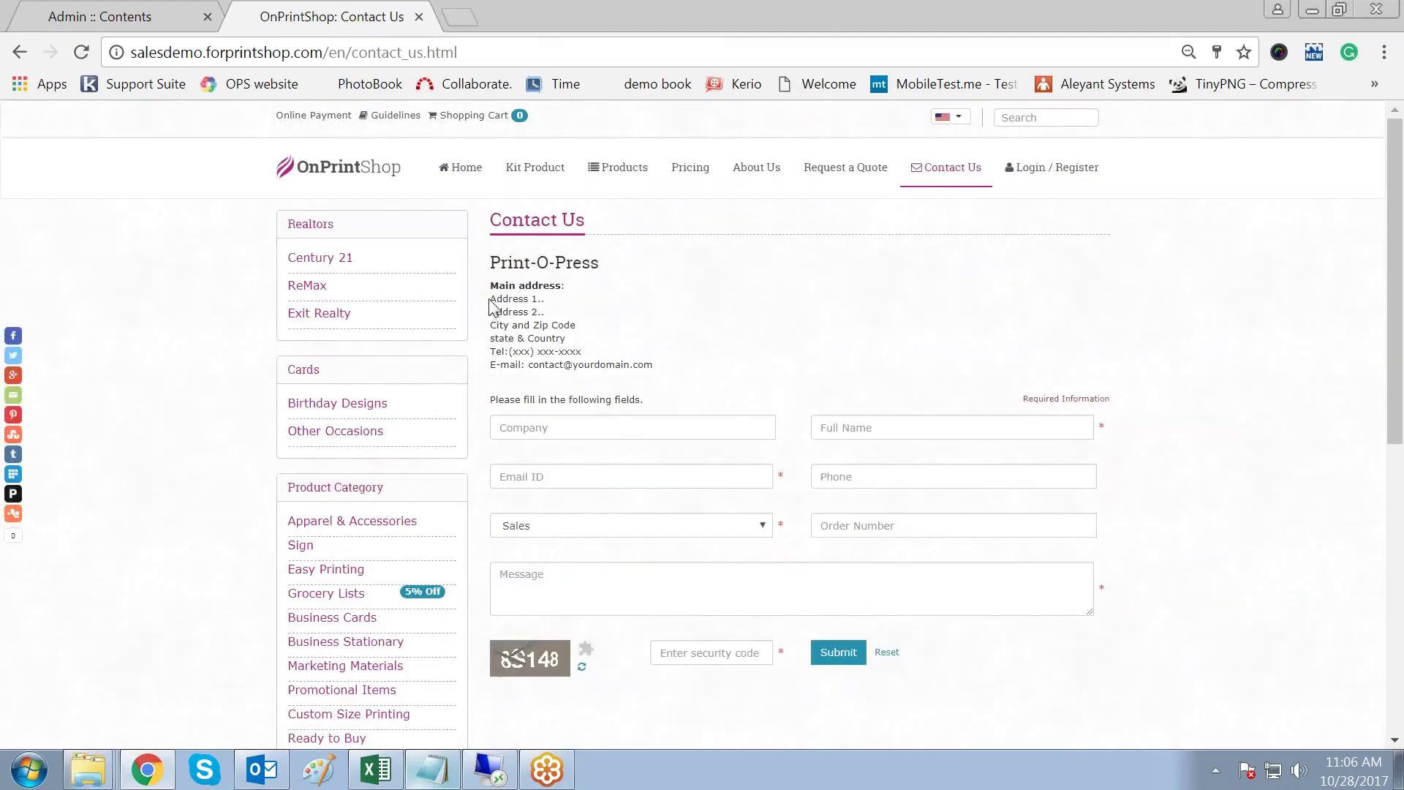
left_click_drag(489, 297, 644, 364)
left_click(713, 331)
Step: Return to the admin Contents listing and replace the search term with "contact us"
left_click(160, 16)
left_click(279, 291)
double_click(279, 291)
key("BackSpace")
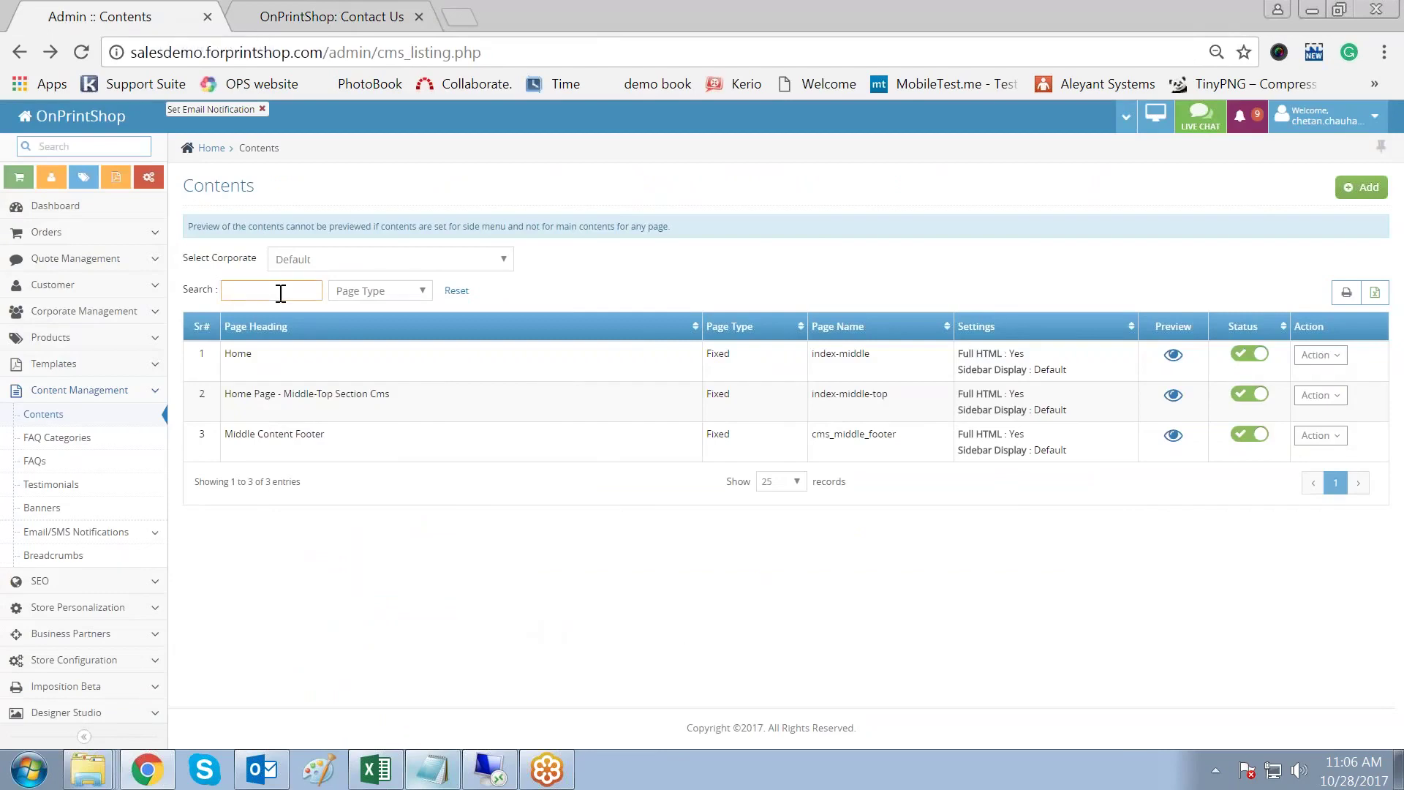
type("contac")
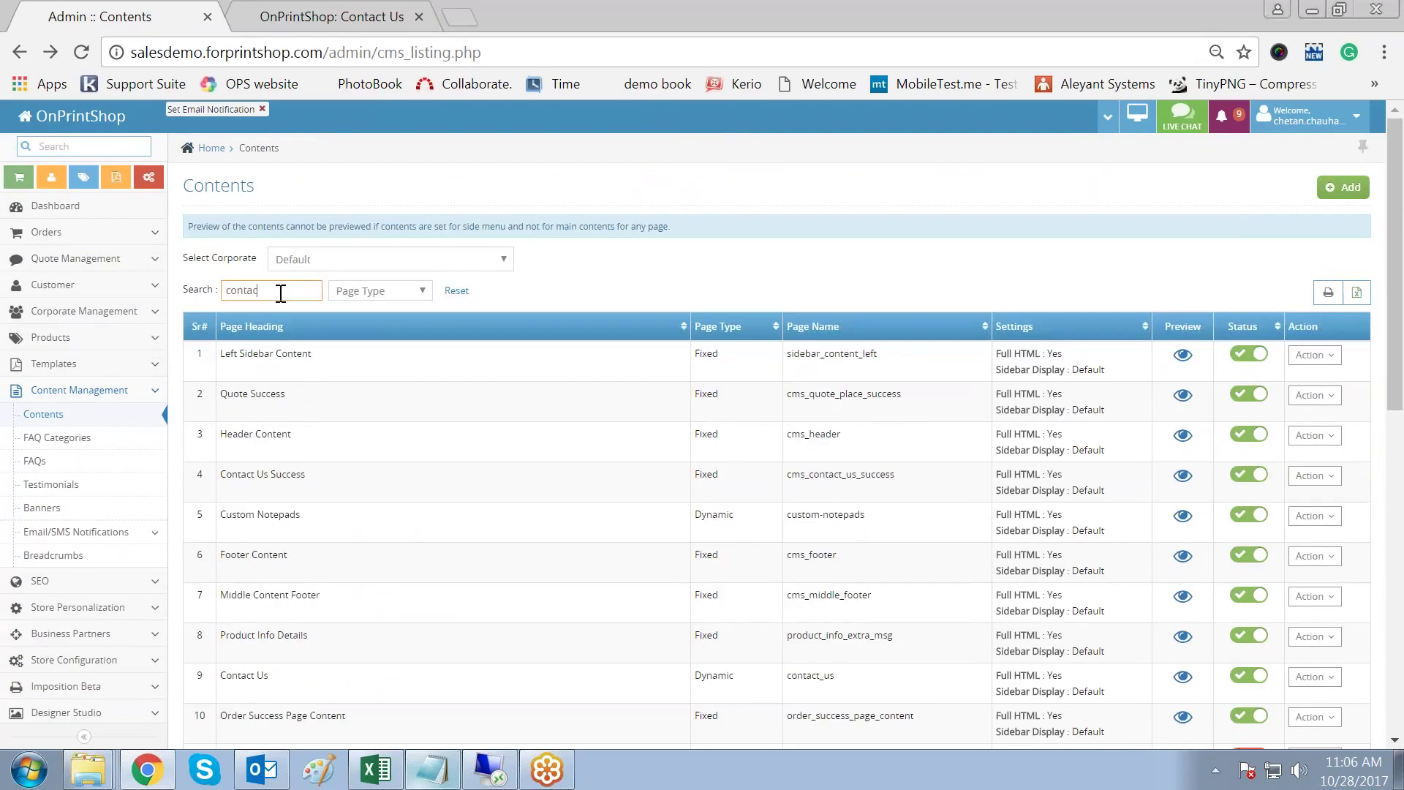
type("t us")
Step: Preview the Contact Us entry with page name contact_us and close the preview
left_click_drag(282, 360, 221, 360)
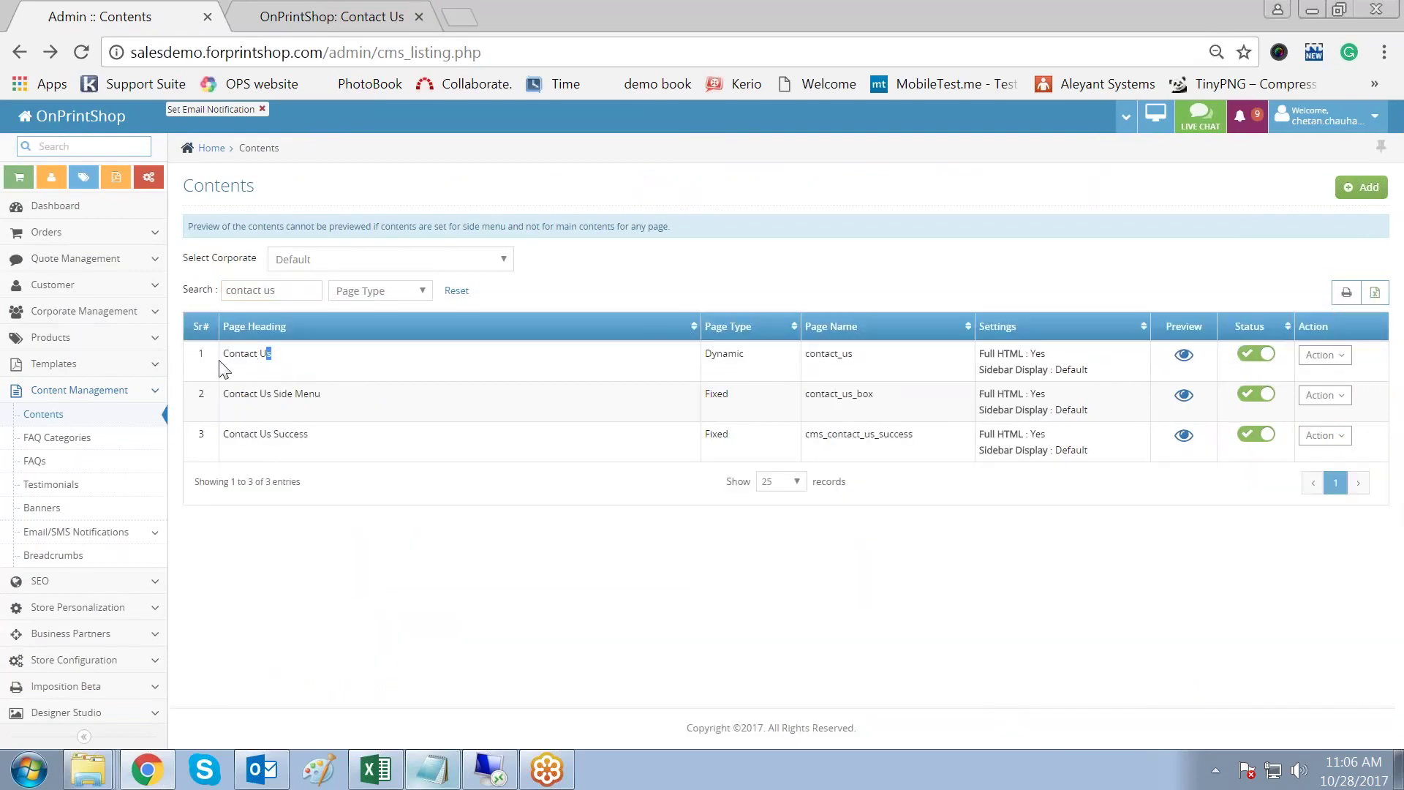
left_click(1185, 357)
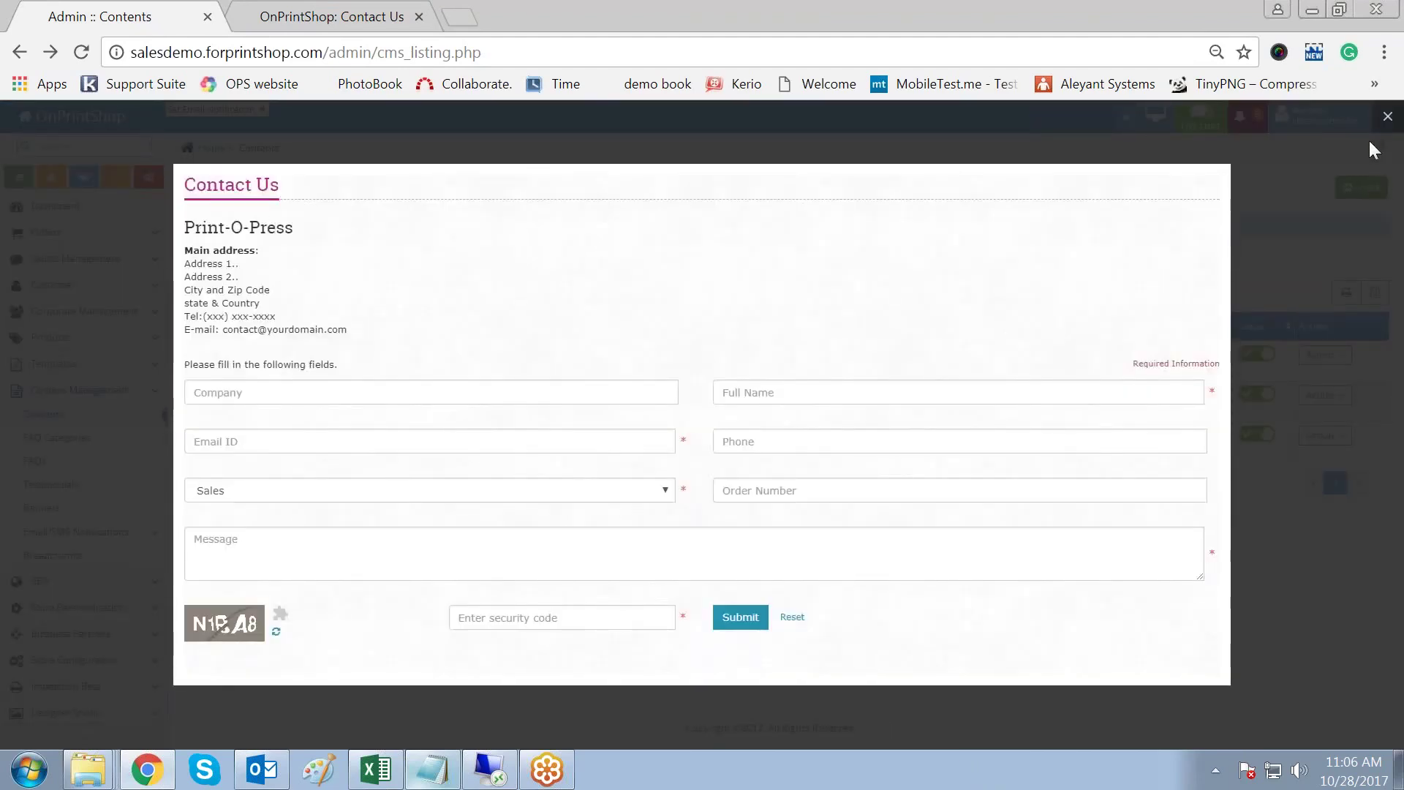
left_click(1387, 117)
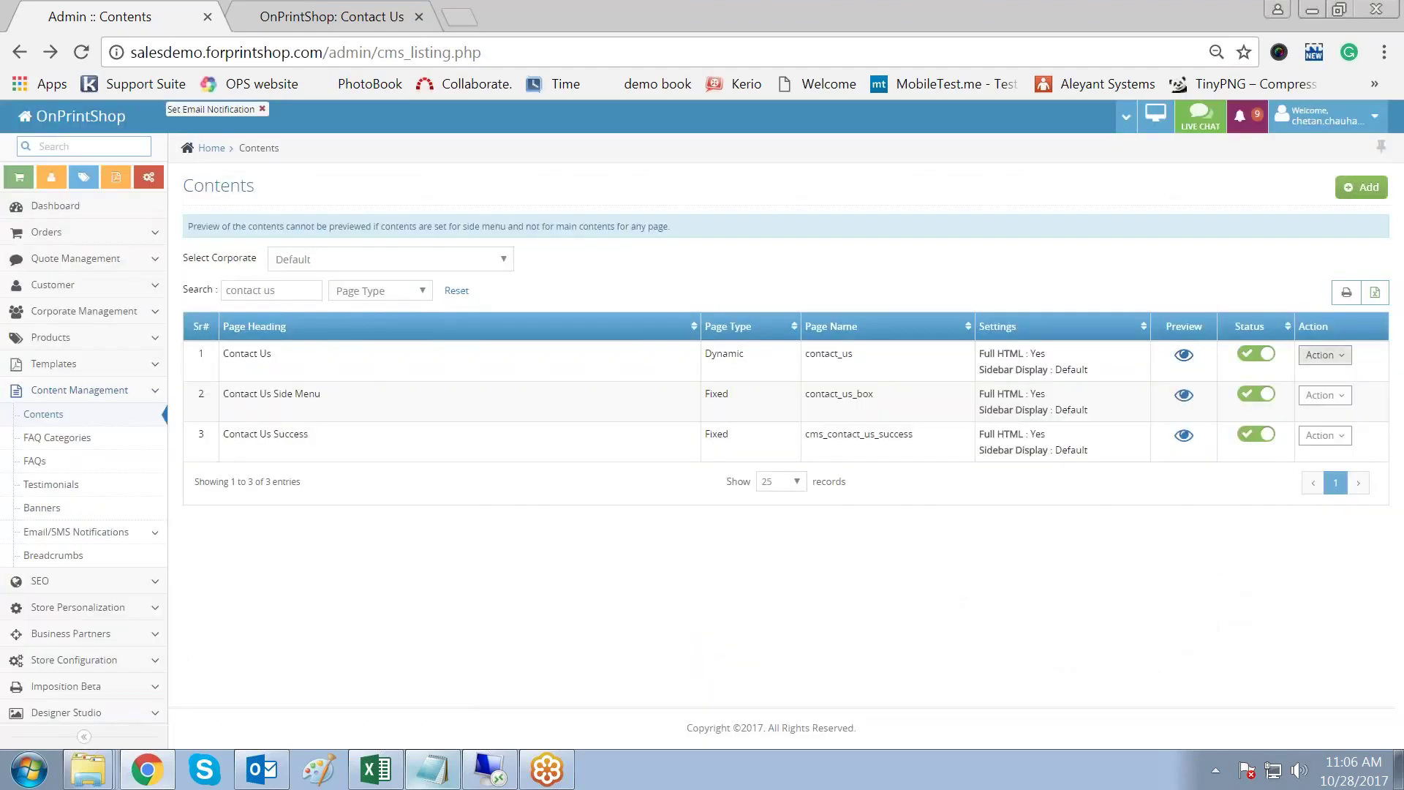
Step: Open the Contact Us entry for editing and copy the full company address and phone lines from the Notepad file
left_click(1345, 358)
left_click(1273, 381)
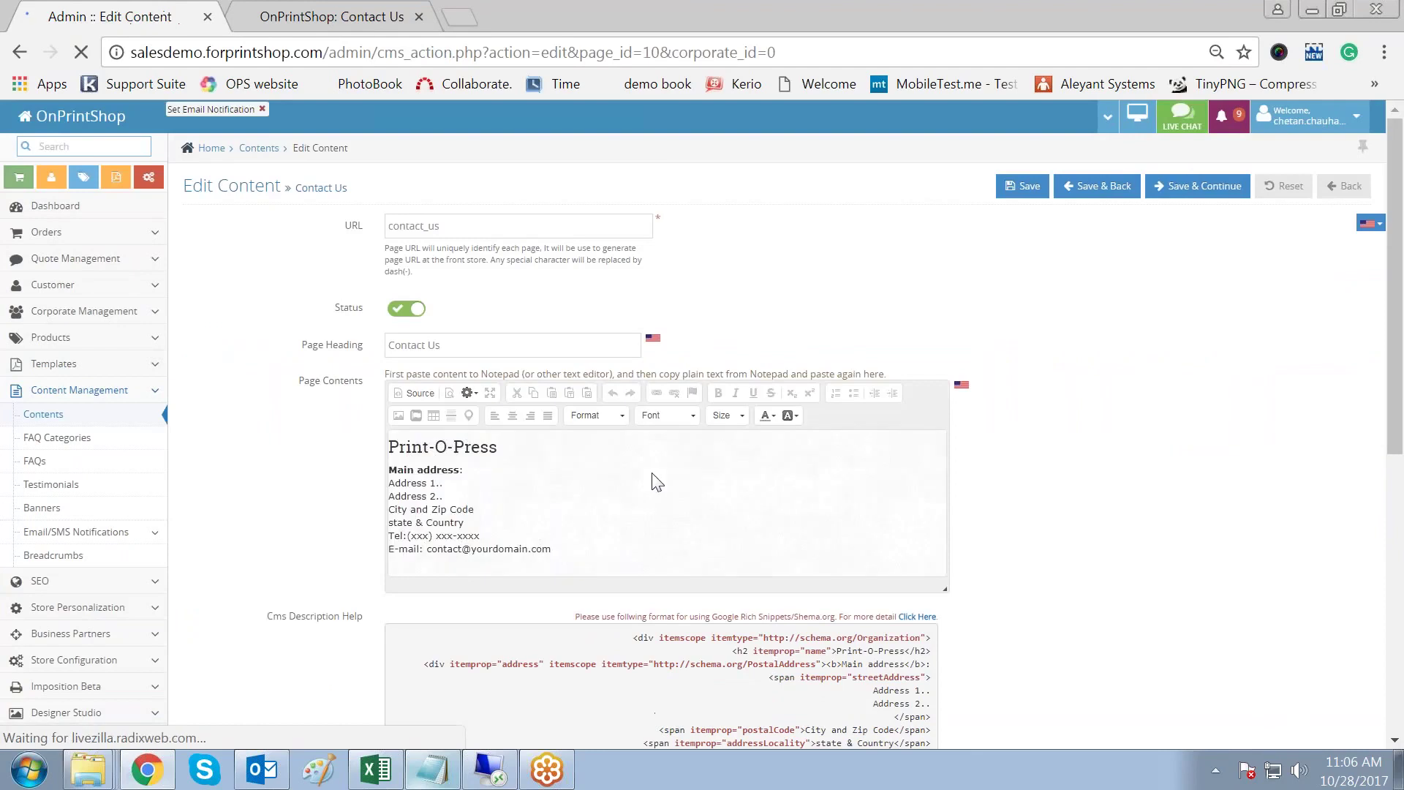
left_click(431, 770)
left_click_drag(538, 308, 864, 402)
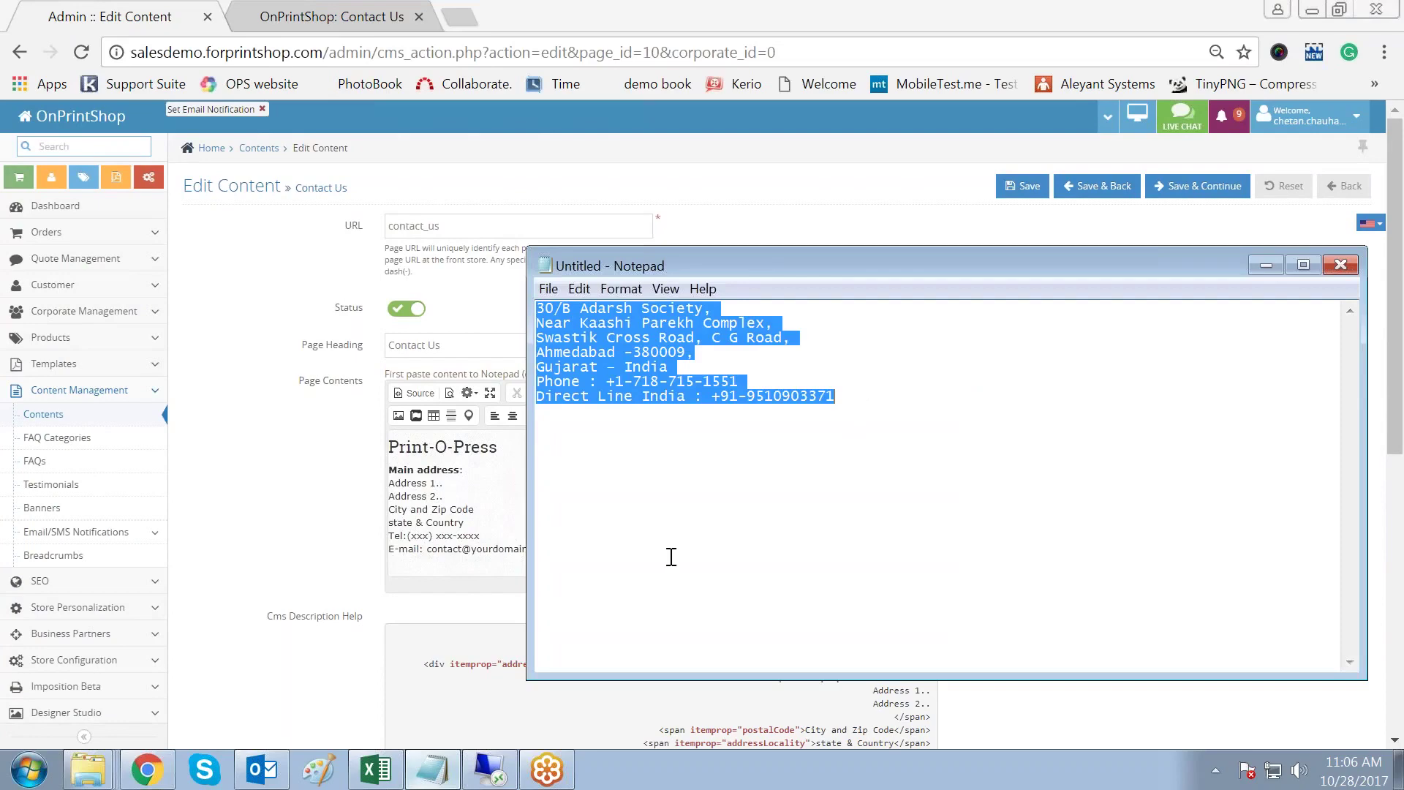
Step: Replace the placeholder lines under "Main address" with the copied address on its own line, and save the entry, returning to the listing
left_click(503, 505)
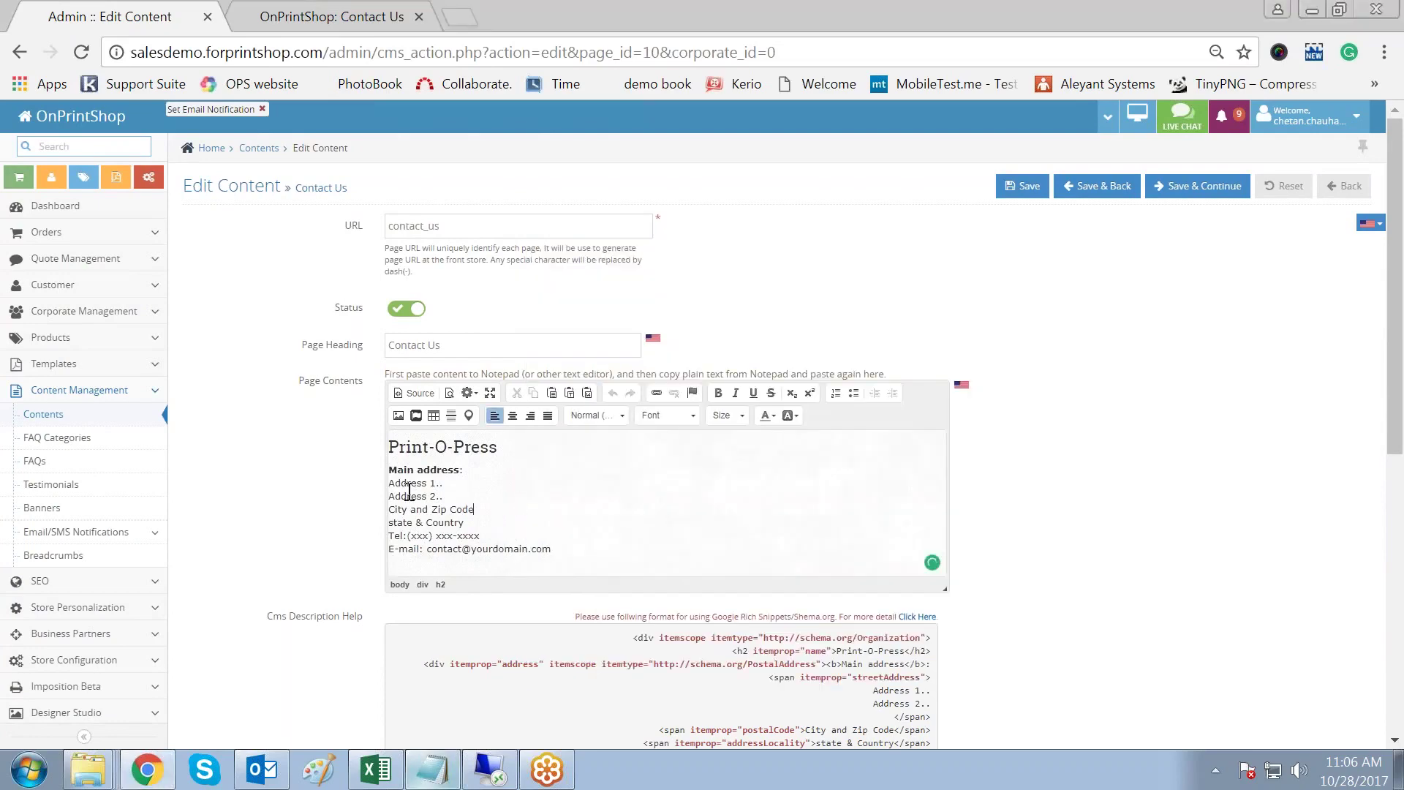
left_click_drag(388, 483, 559, 547)
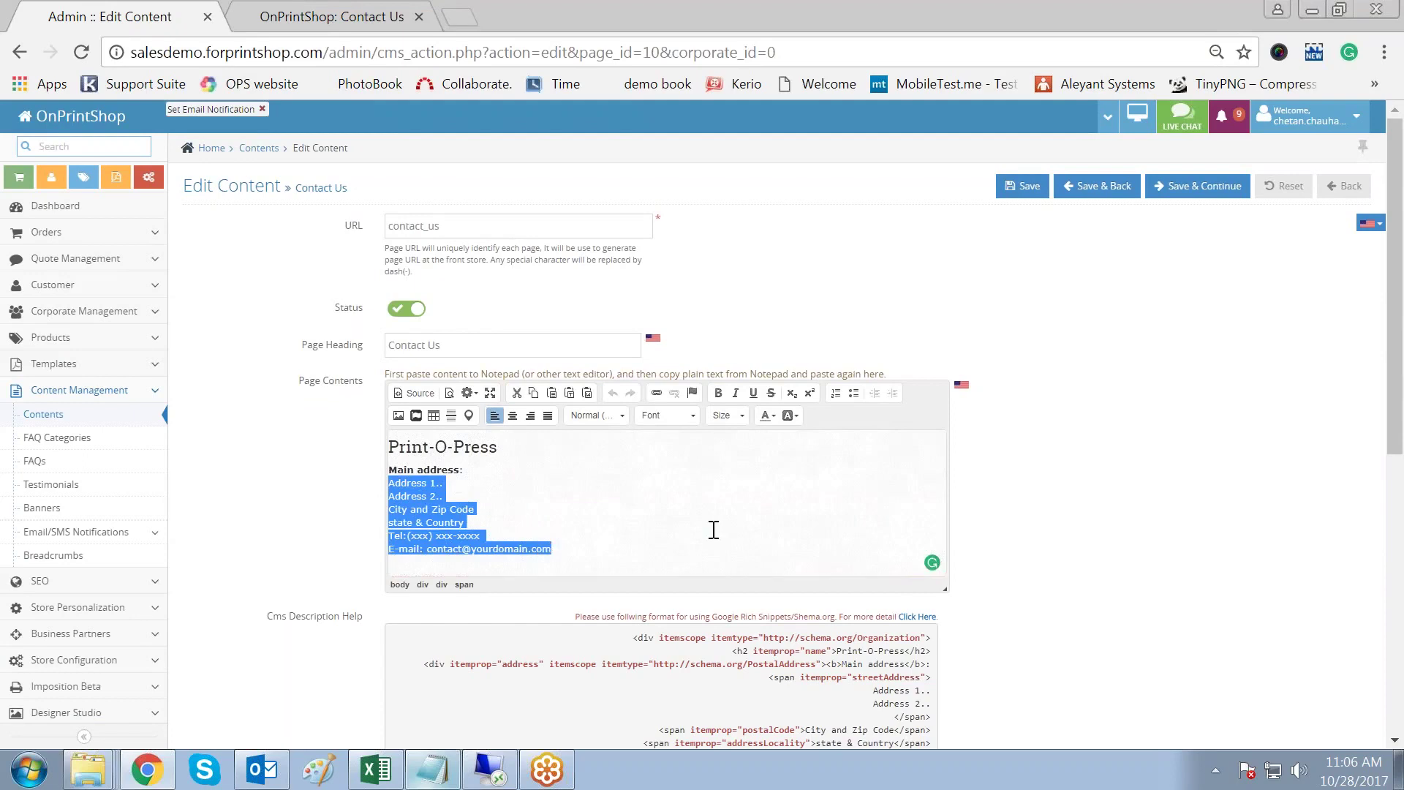
key("ctrl+v")
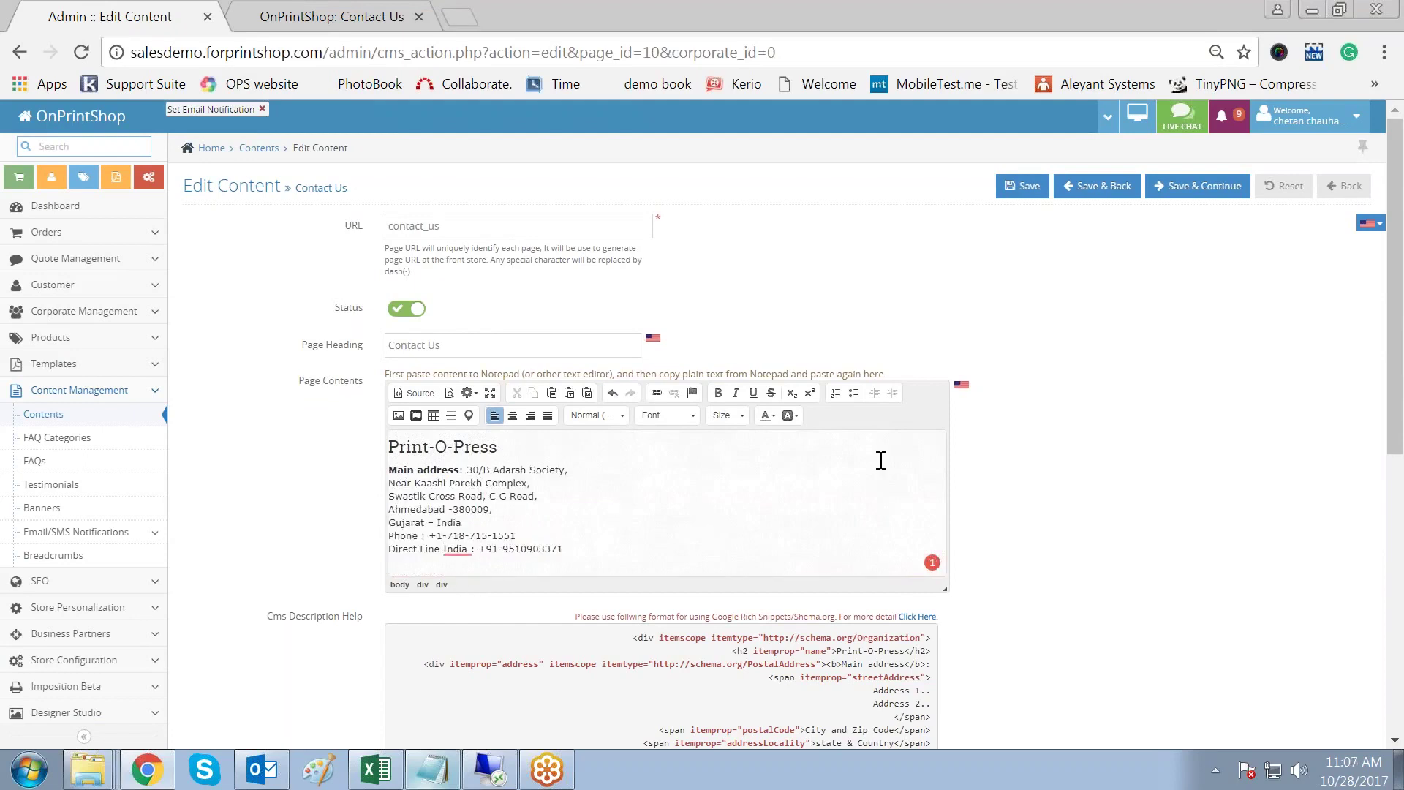
key("Return")
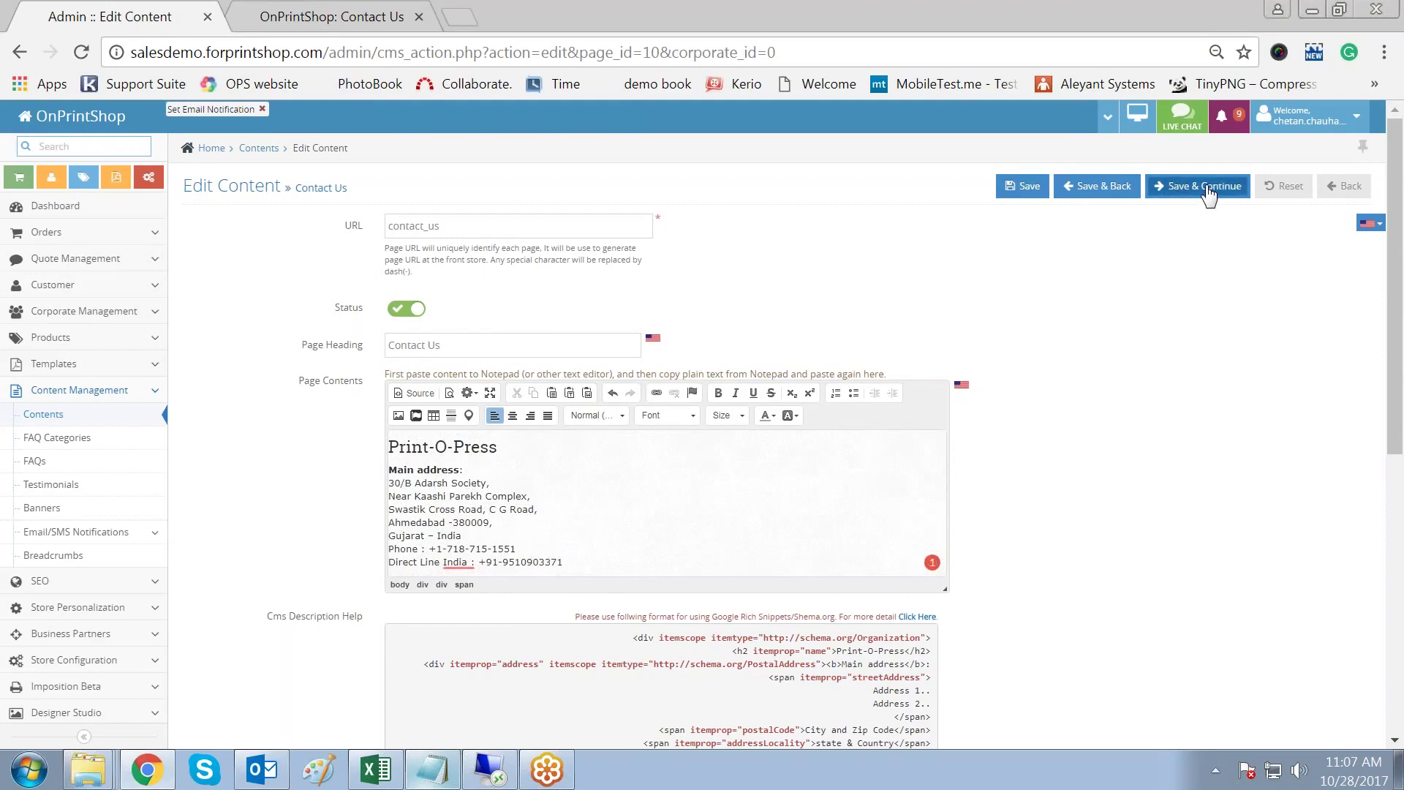
left_click(1067, 191)
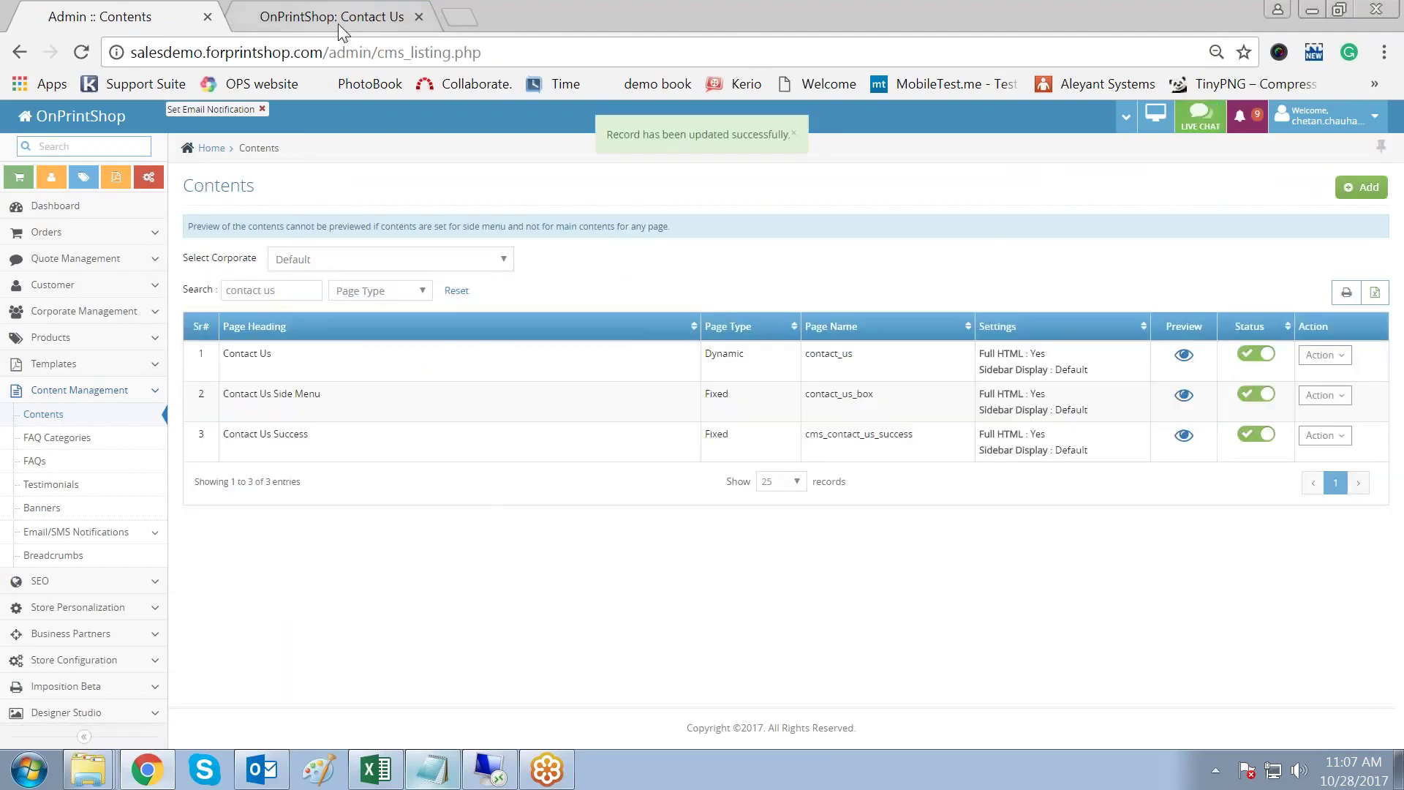
Step: Refresh the storefront Contact Us page and check the address block under "Main address"
left_click(343, 22)
key("F5")
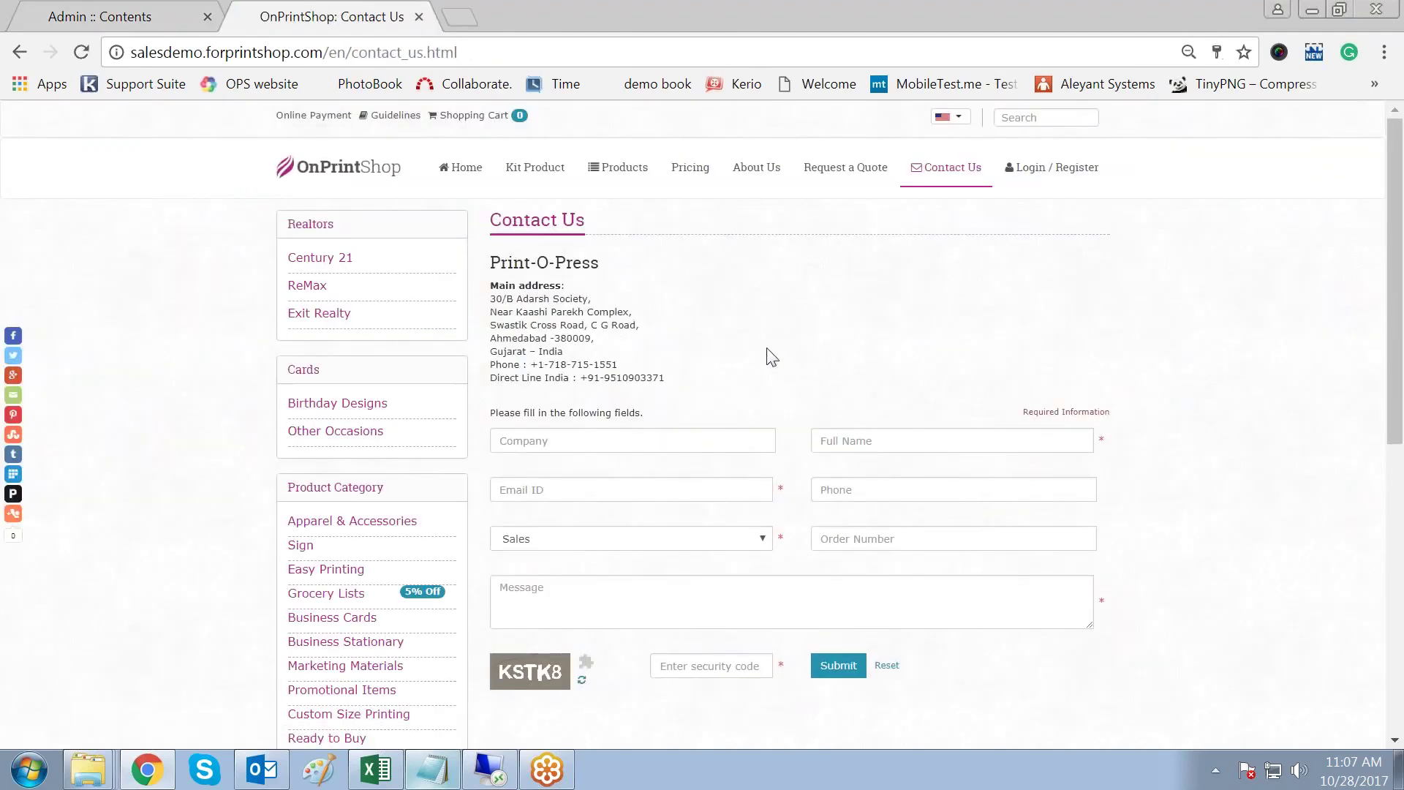
left_click_drag(488, 305, 626, 373)
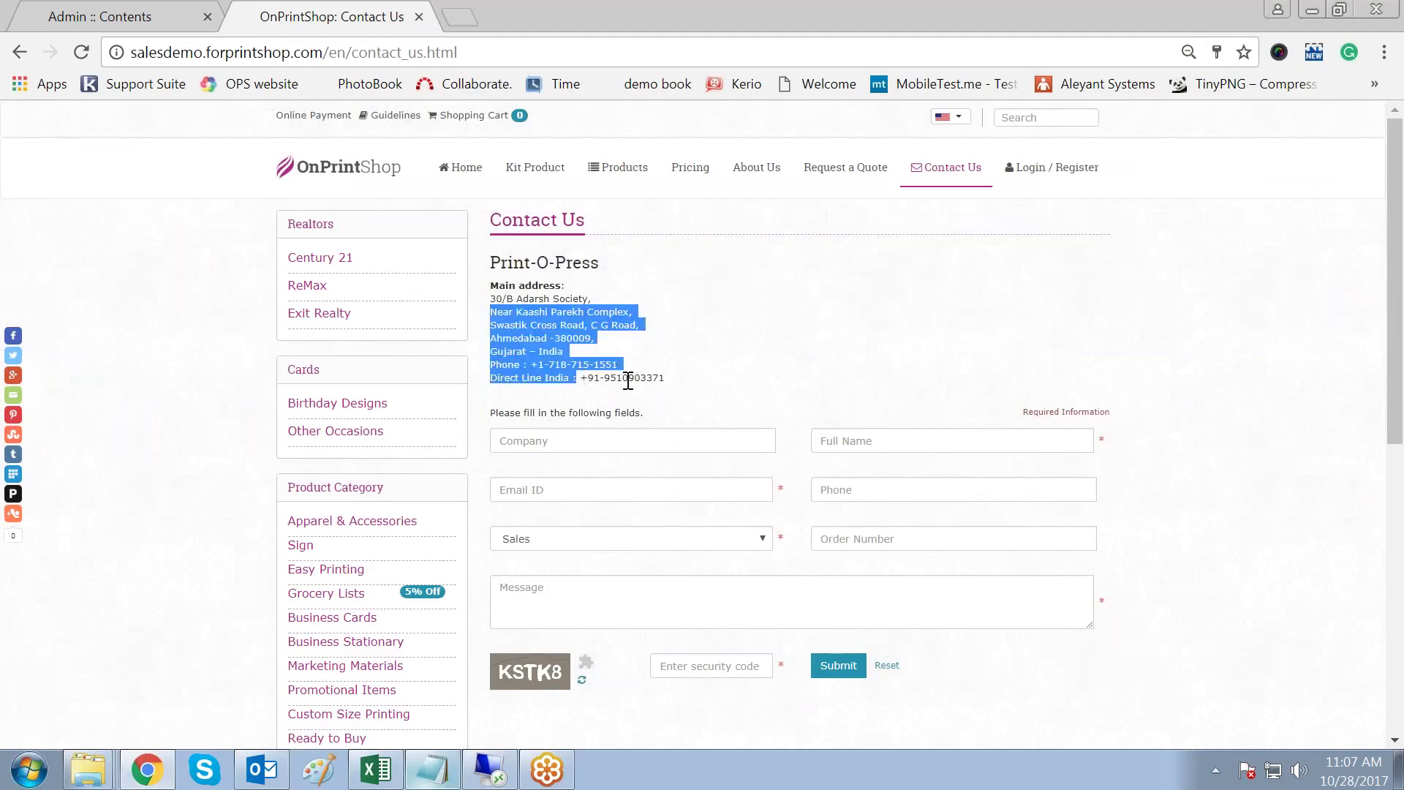
left_click(761, 335)
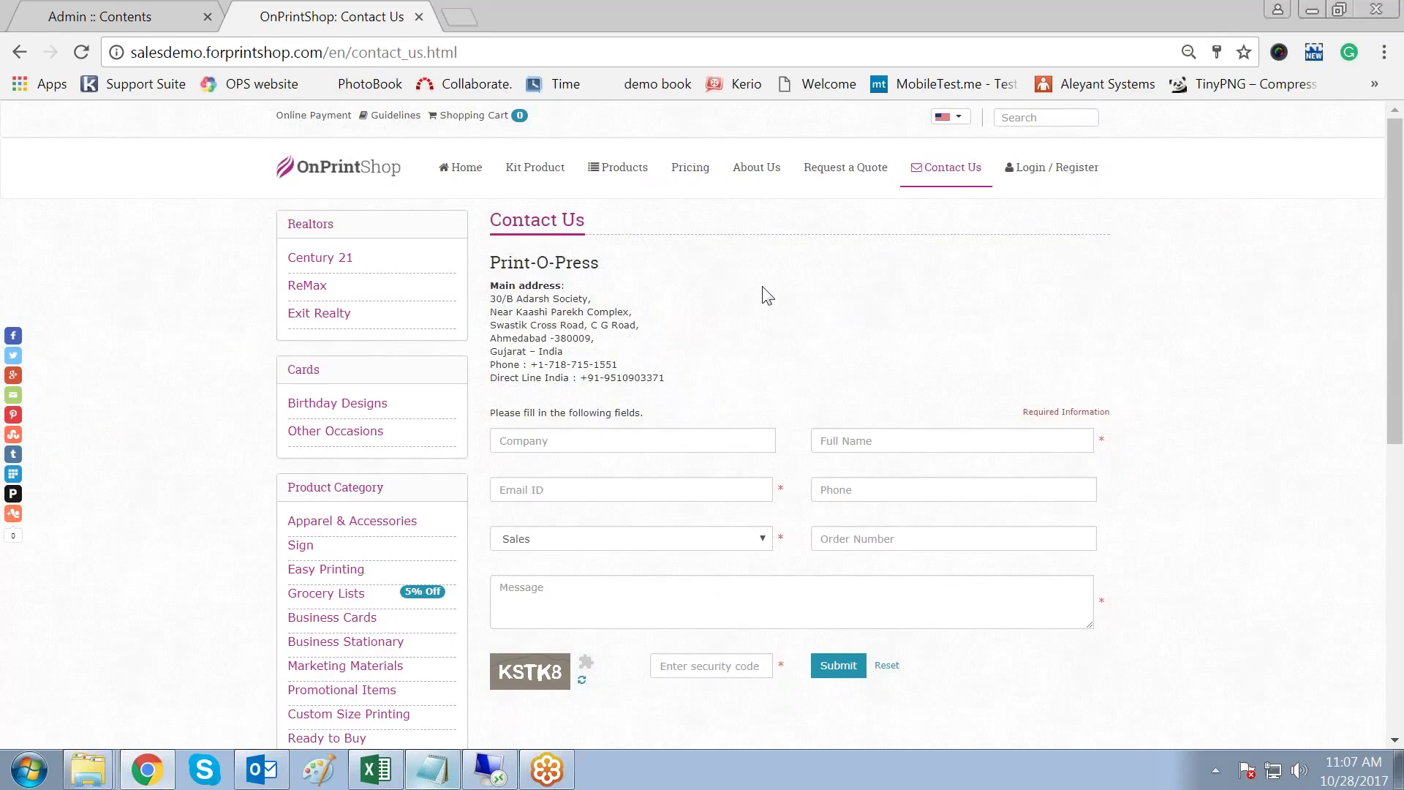
Step: Open the storefront About Us page and read through its contents
left_click(762, 176)
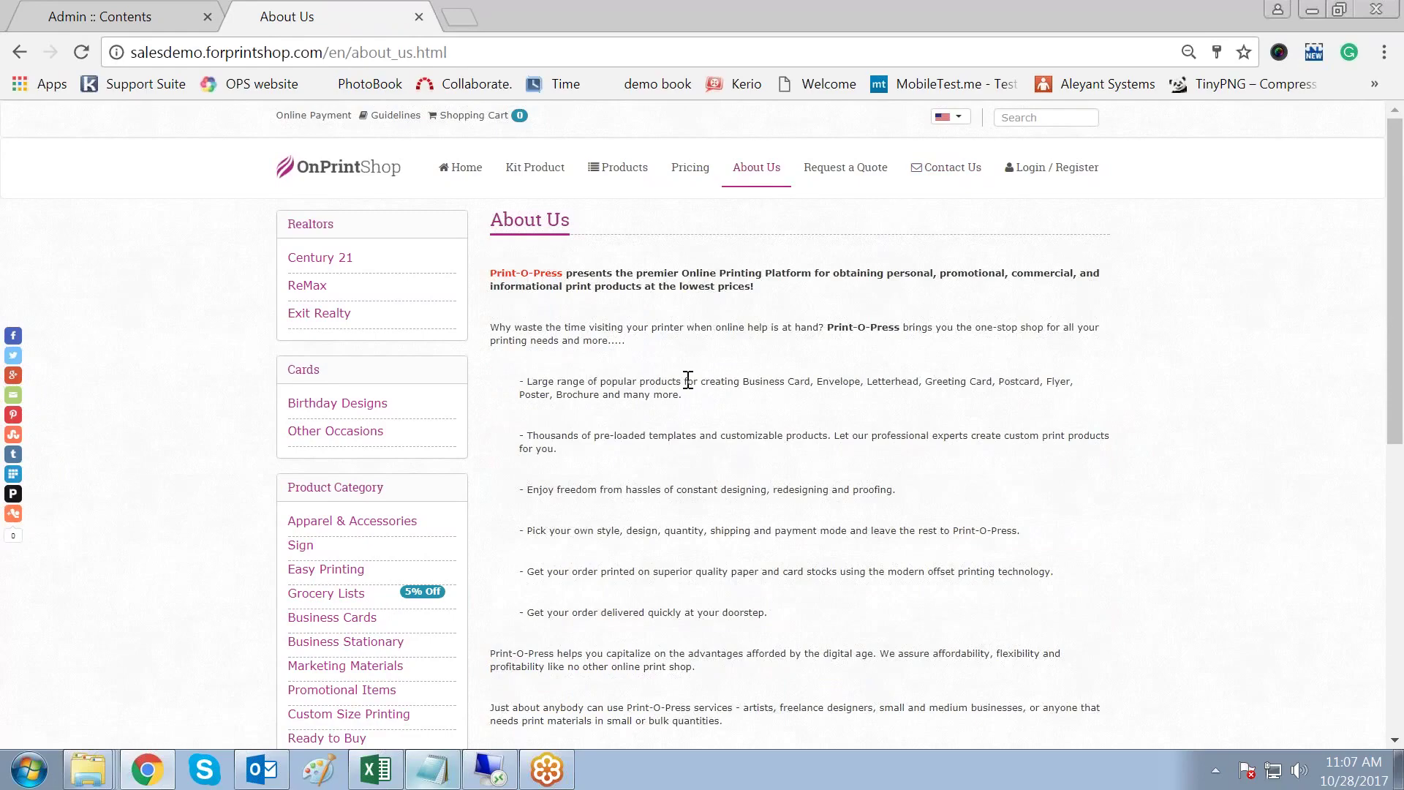
scroll(688, 381, "down", 3)
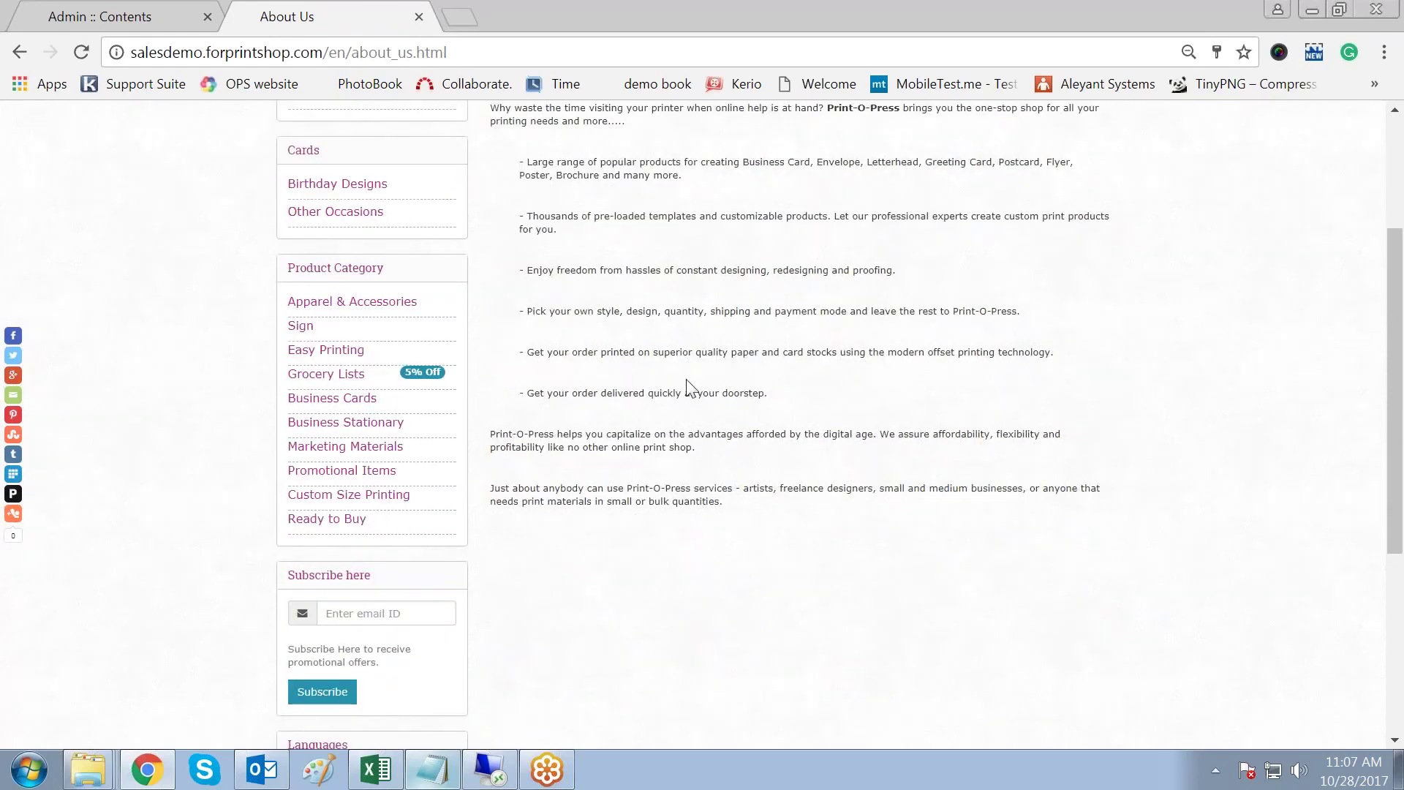
scroll(687, 384, "up", 3)
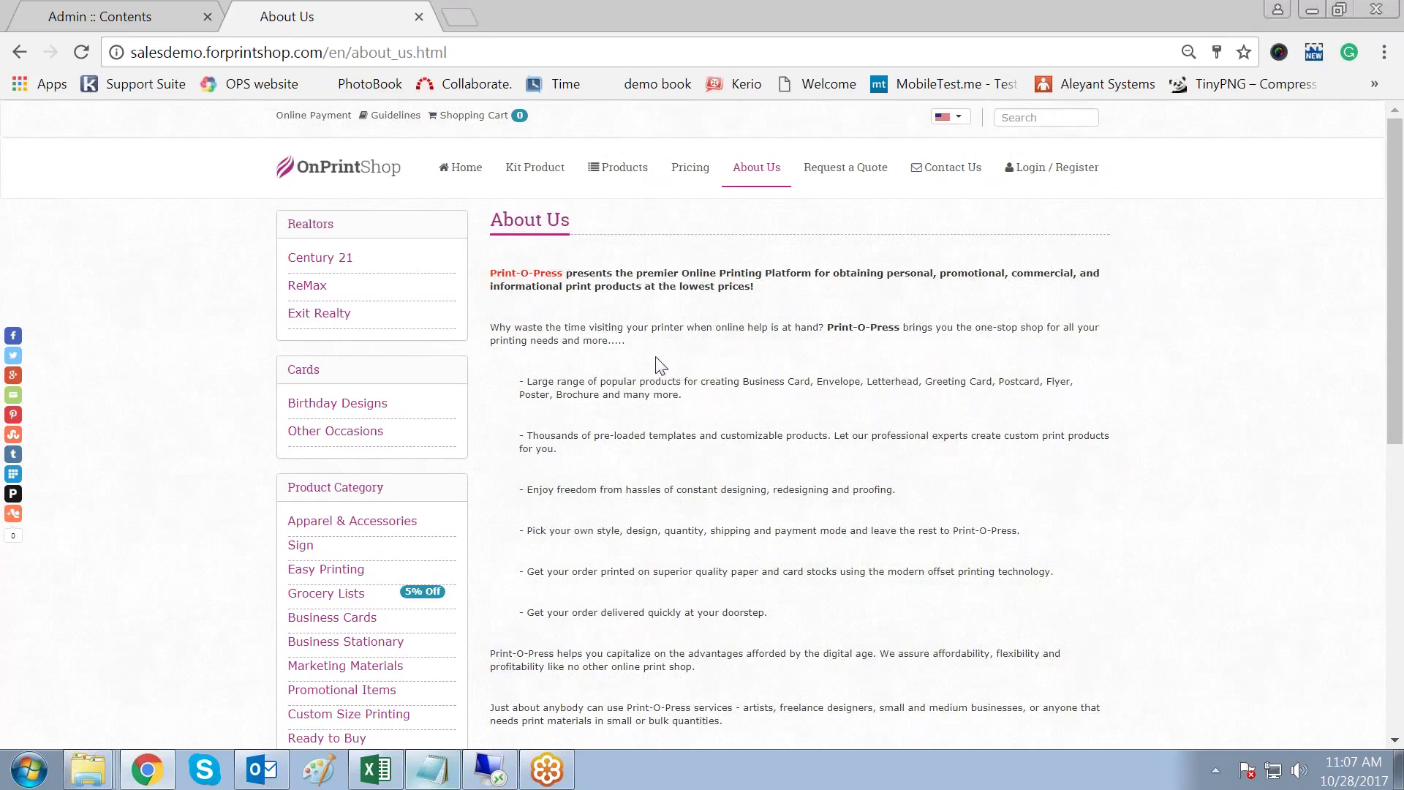
Step: Search the admin Contents listing for "about us", then preview the entry with page name about_us and close the preview
left_click(117, 19)
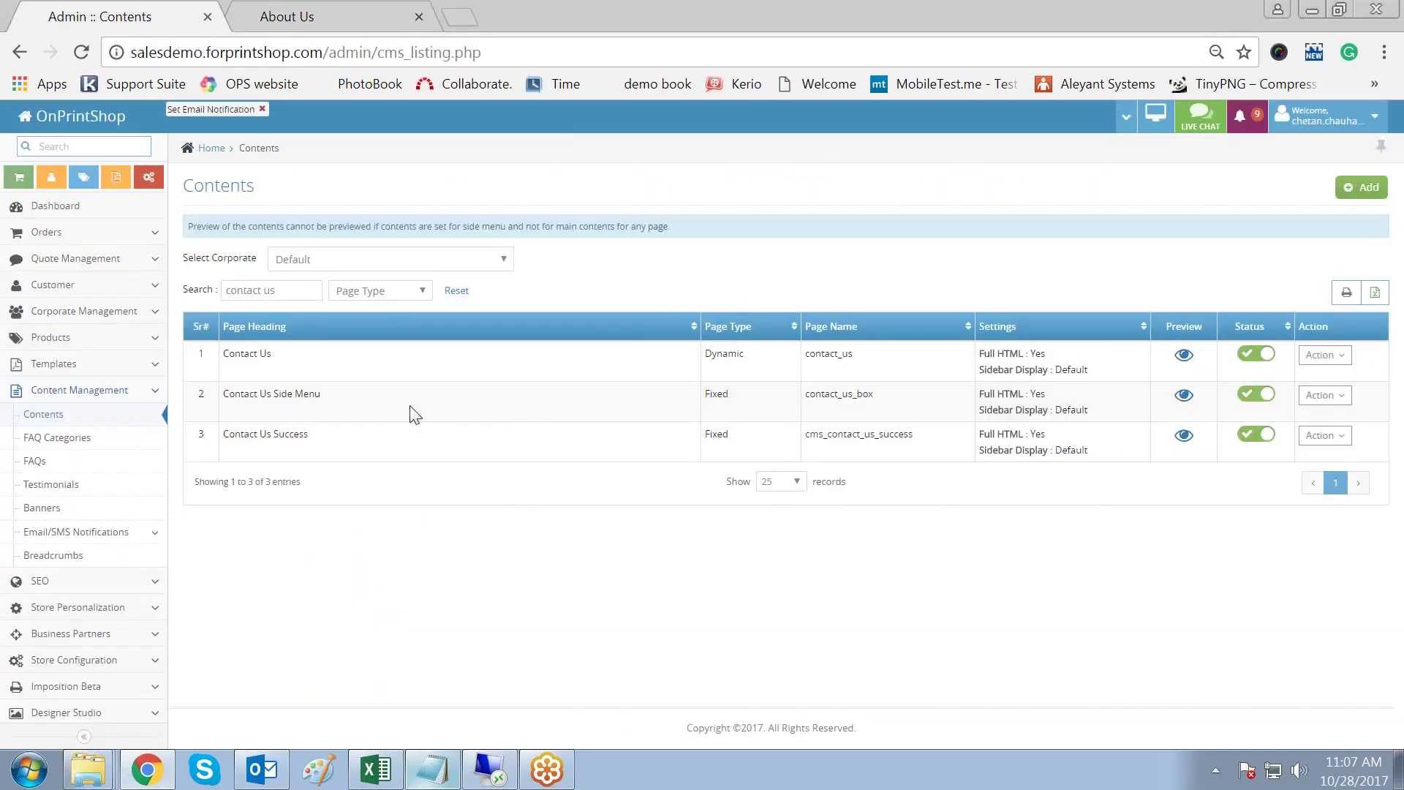
left_click_drag(283, 286, 228, 294)
type("about us")
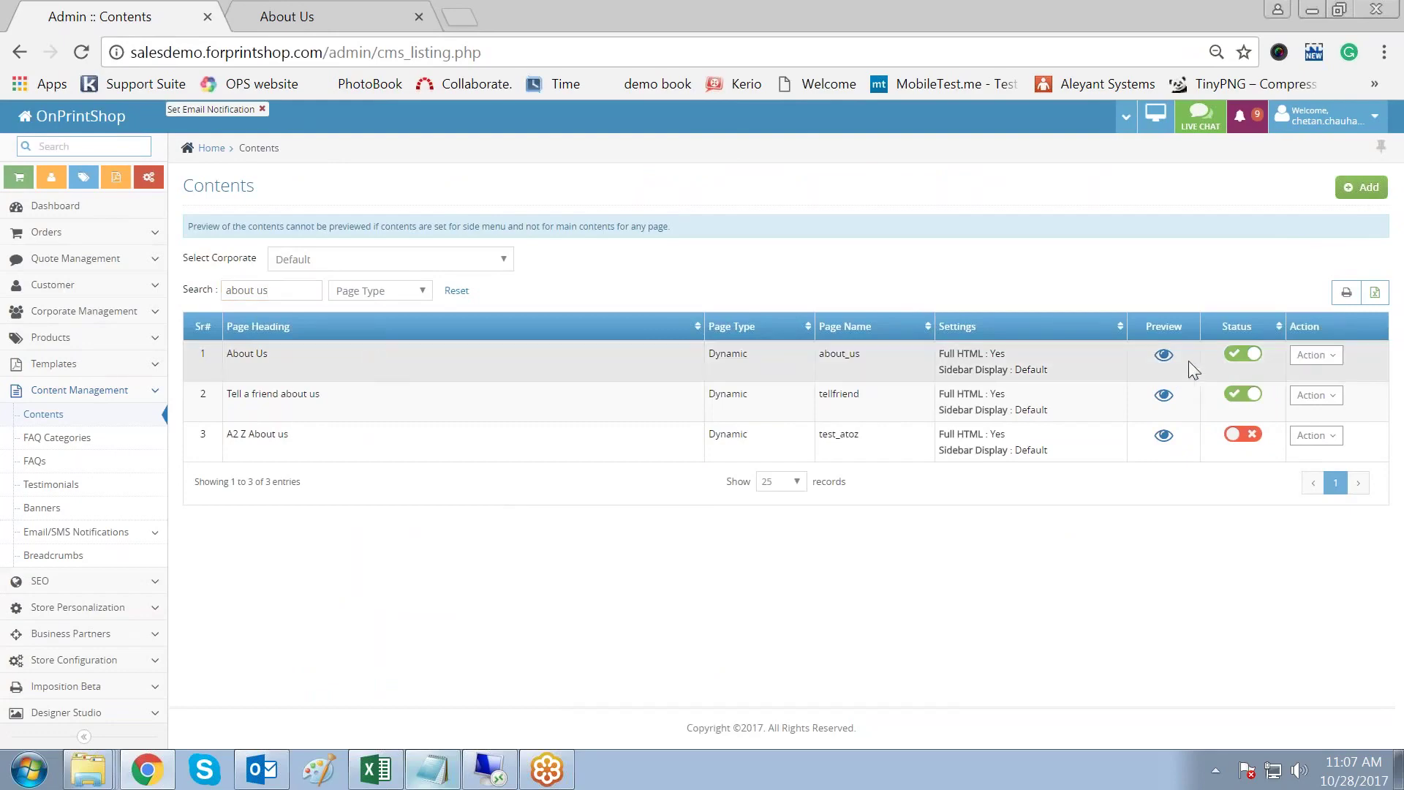
left_click(1163, 355)
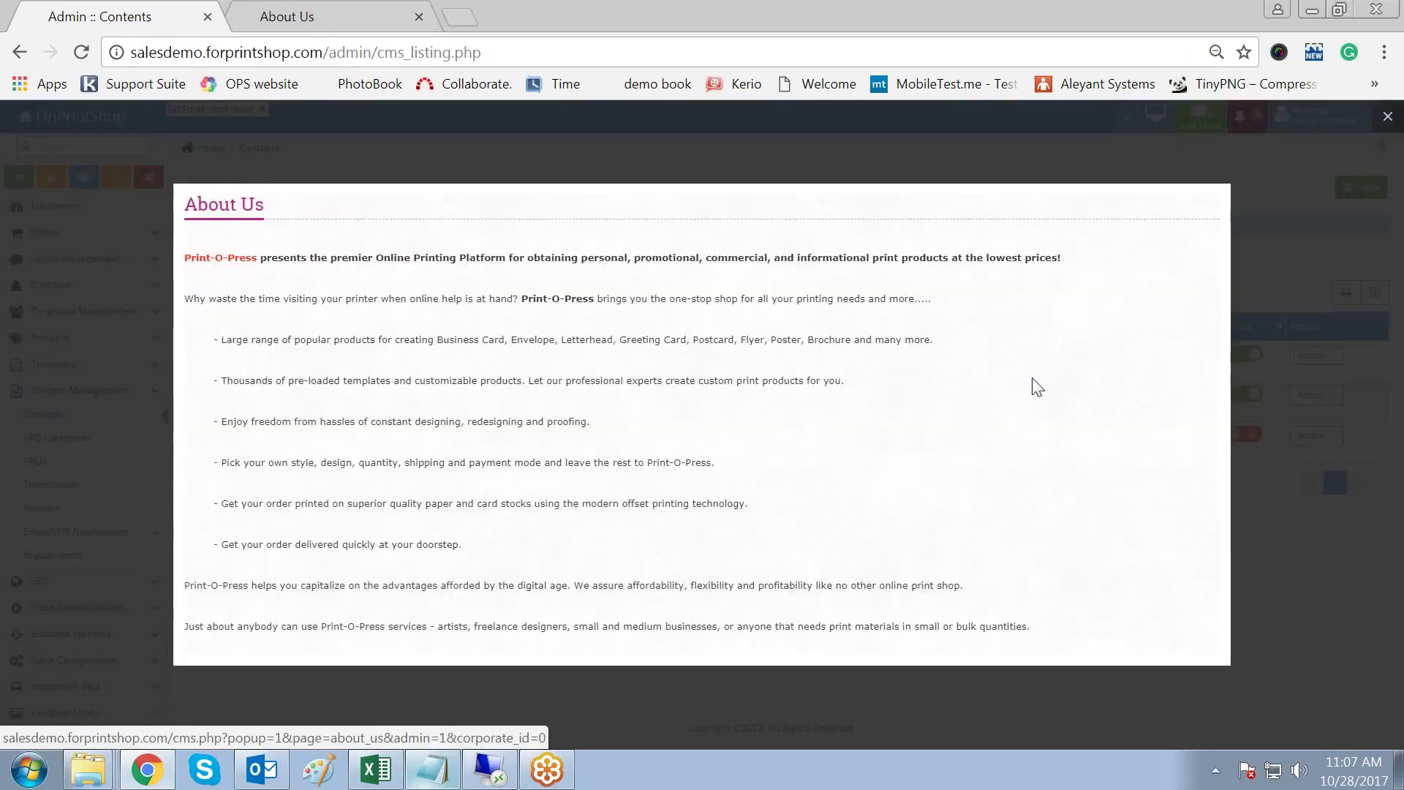
left_click(1387, 118)
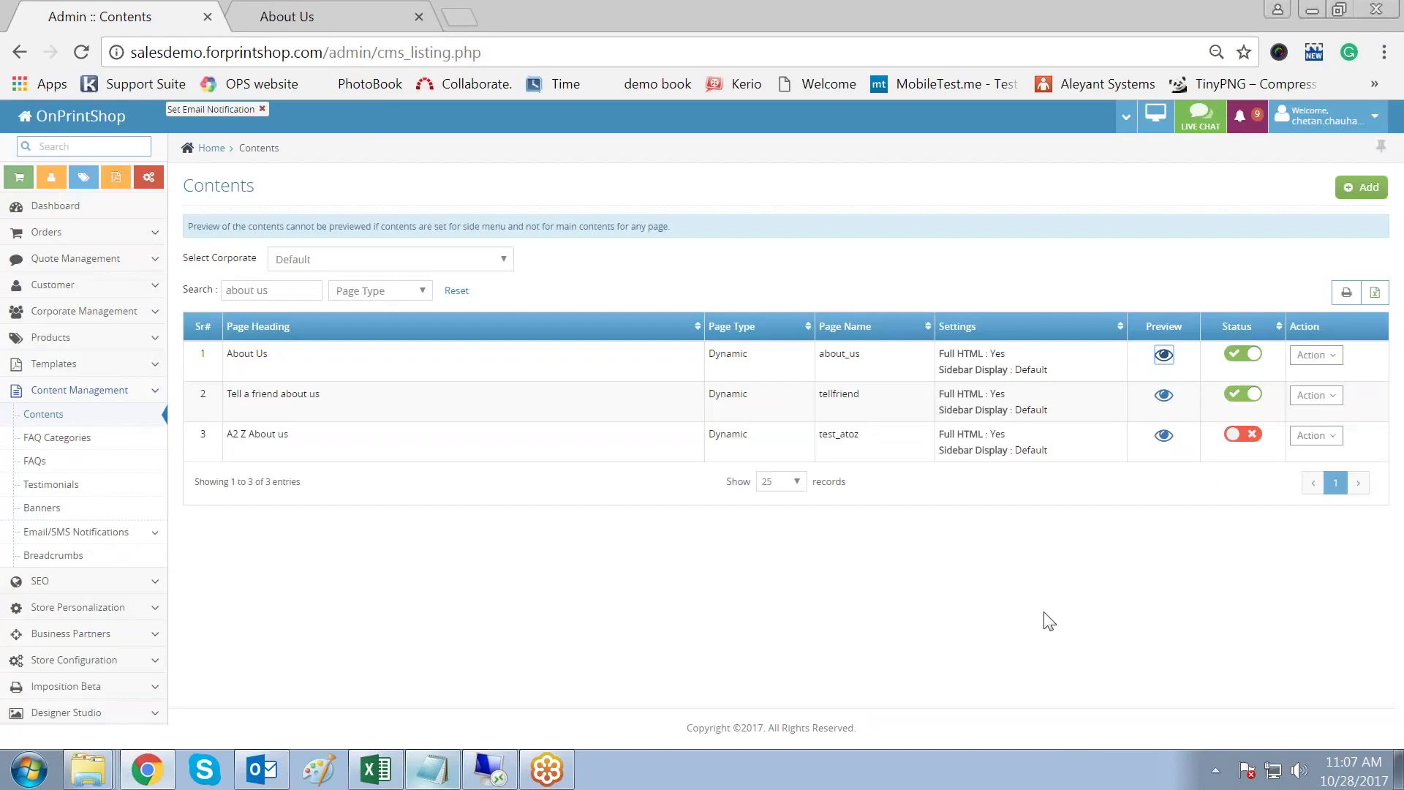
Step: Open the About Us entry for editing and look through its page contents from start to end
left_click(1338, 356)
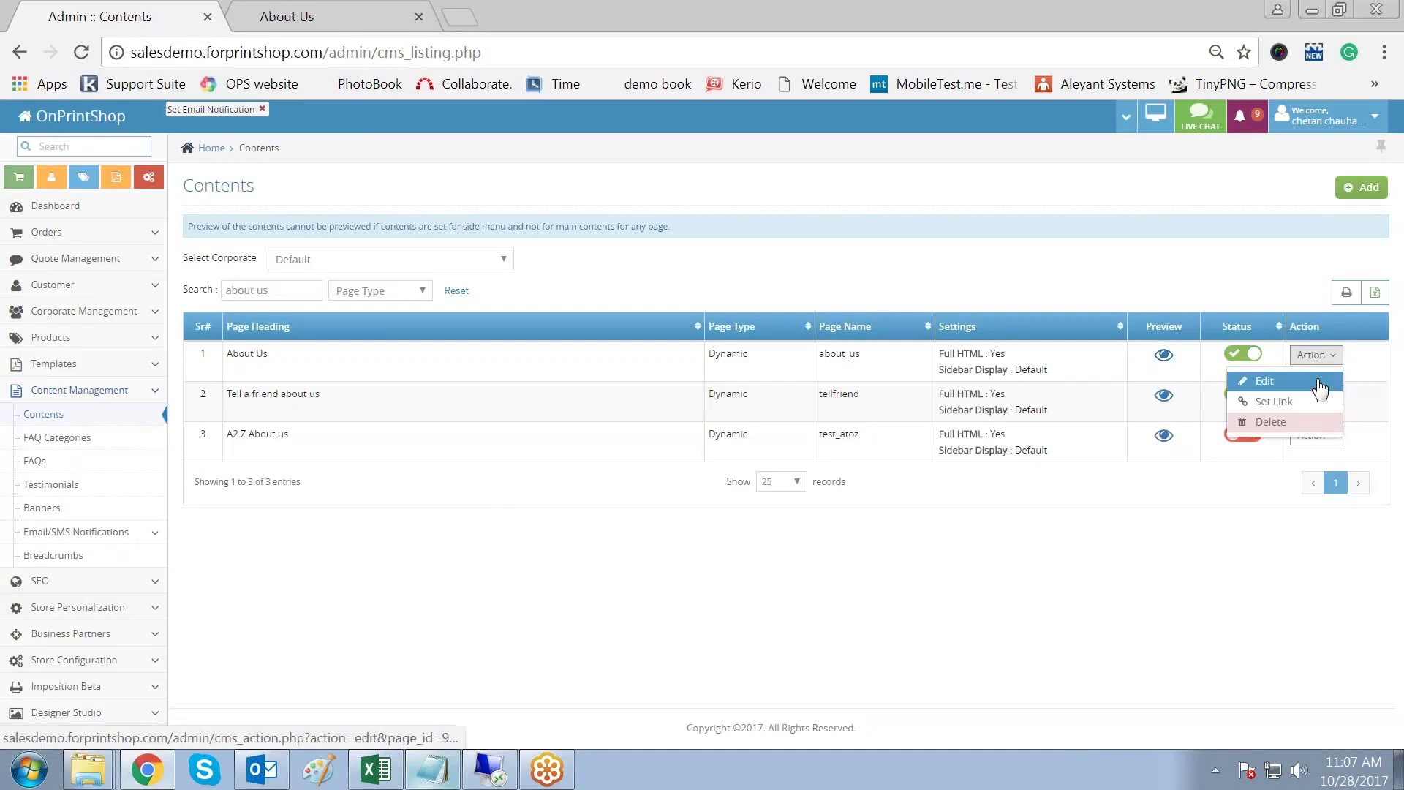
left_click(1318, 381)
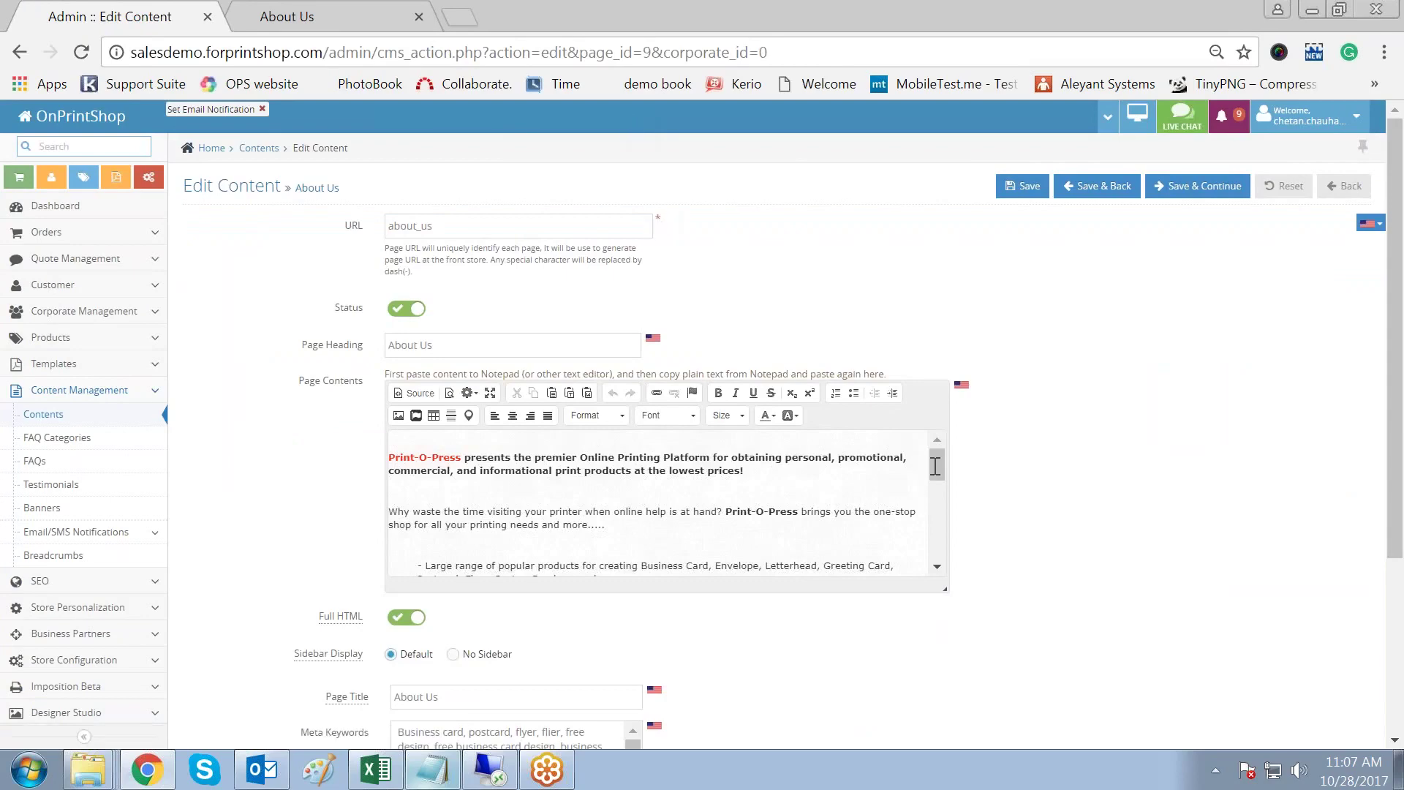
scroll(932, 562, "down", 10)
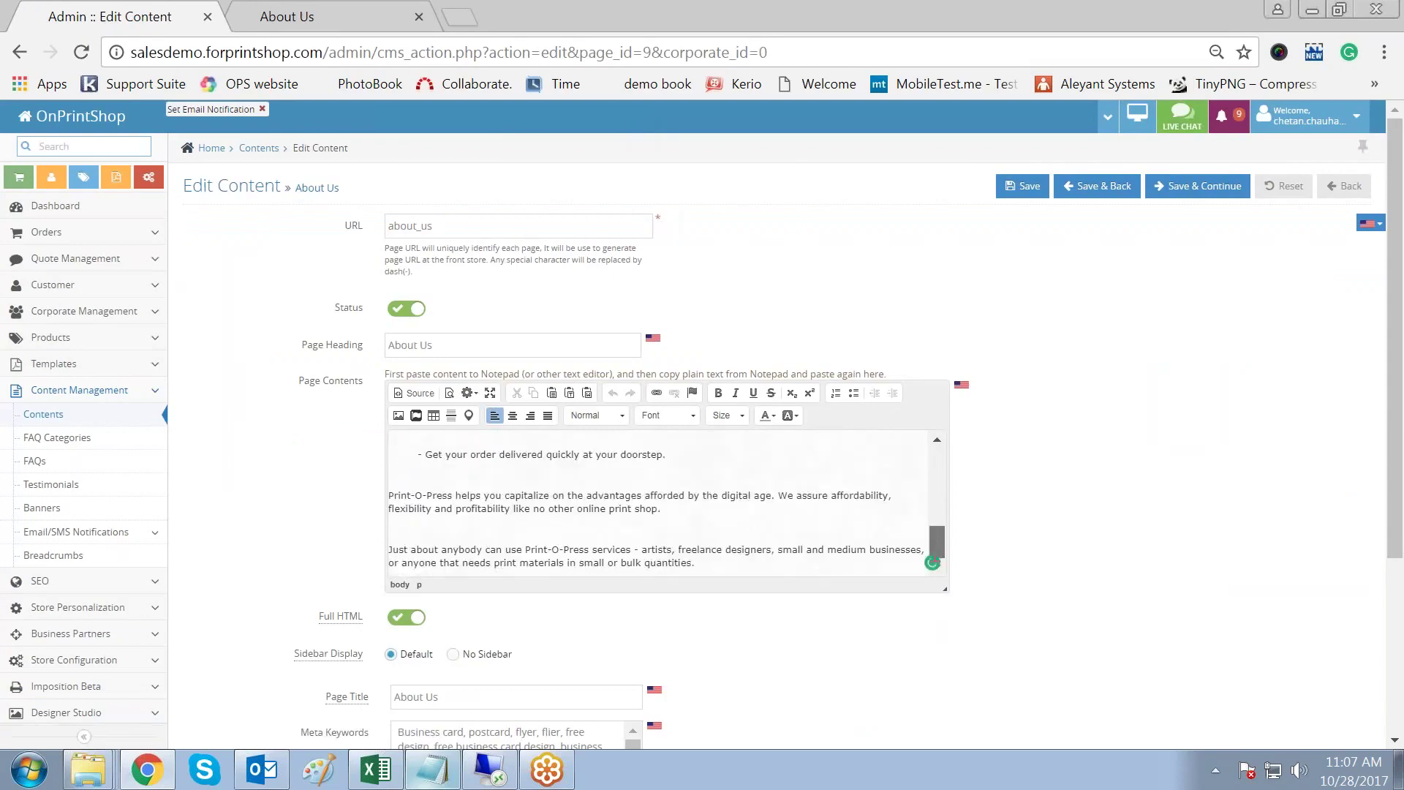
scroll(932, 562, "up", 8)
left_click(931, 562)
scroll(573, 490, "up", 3)
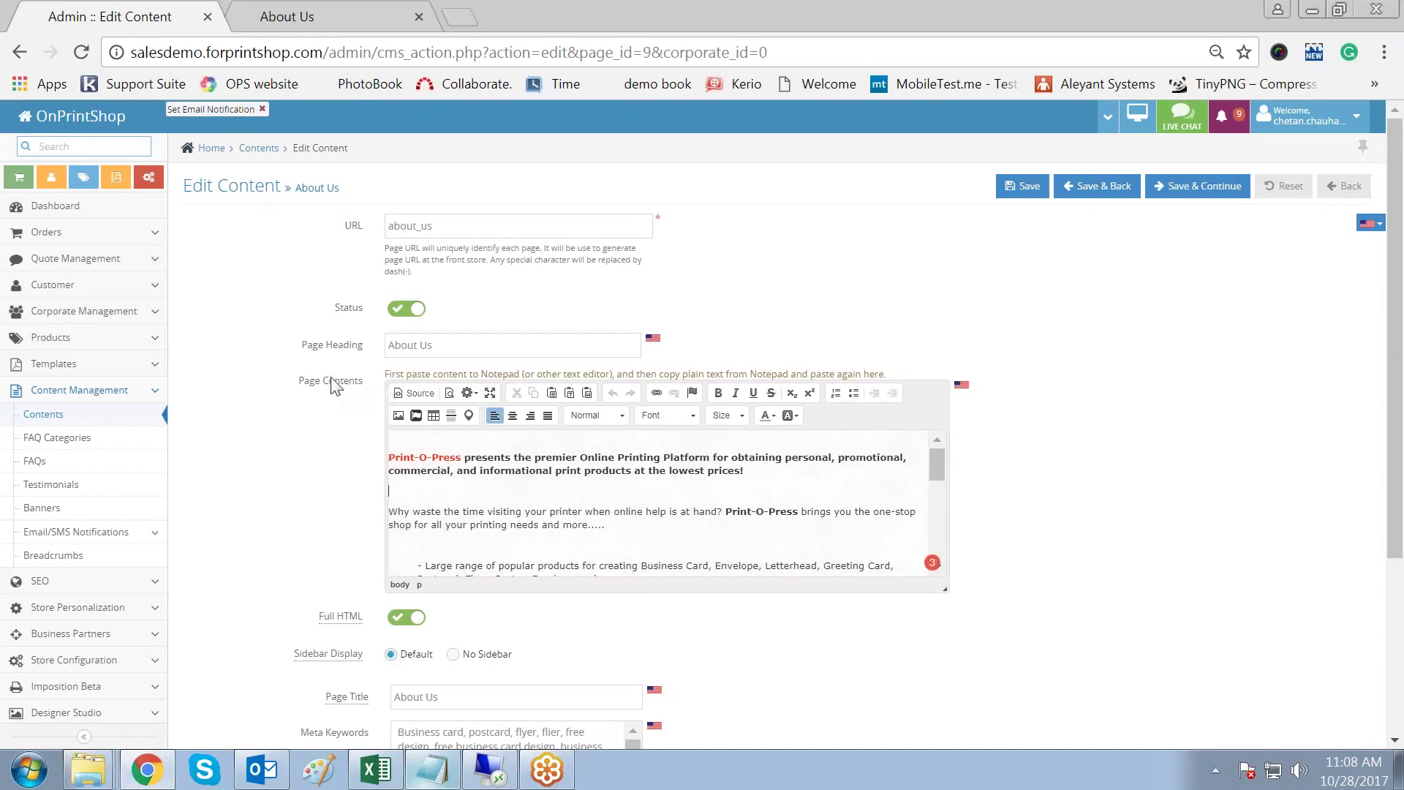
Step: Start an image on the blank line below the bold opening paragraph, choosing "About_Jk_Properties_Dubai - Copy 1.jpg" from the server
left_click_drag(310, 381, 364, 386)
left_click(782, 477)
left_click(413, 437)
left_click(425, 491)
left_click(400, 417)
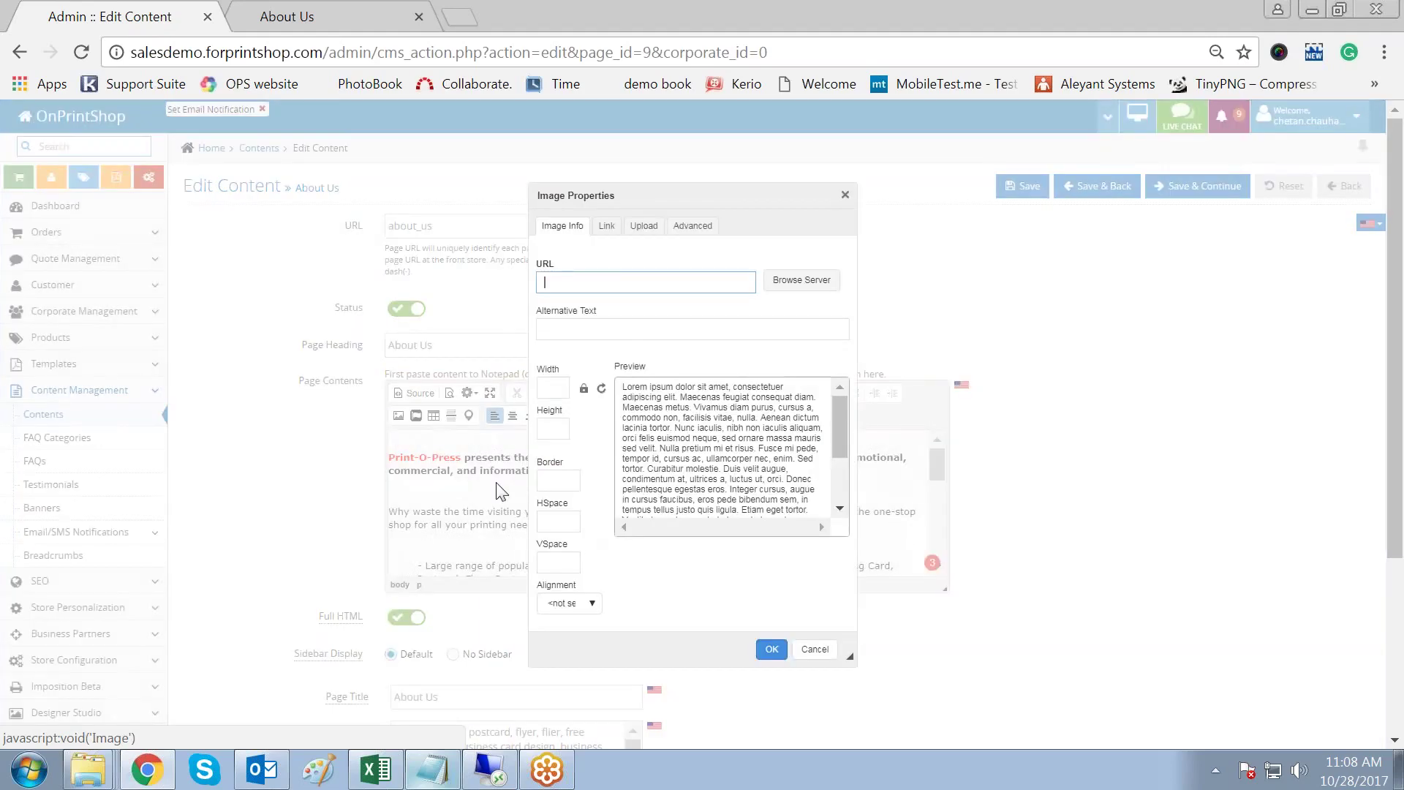
left_click(822, 280)
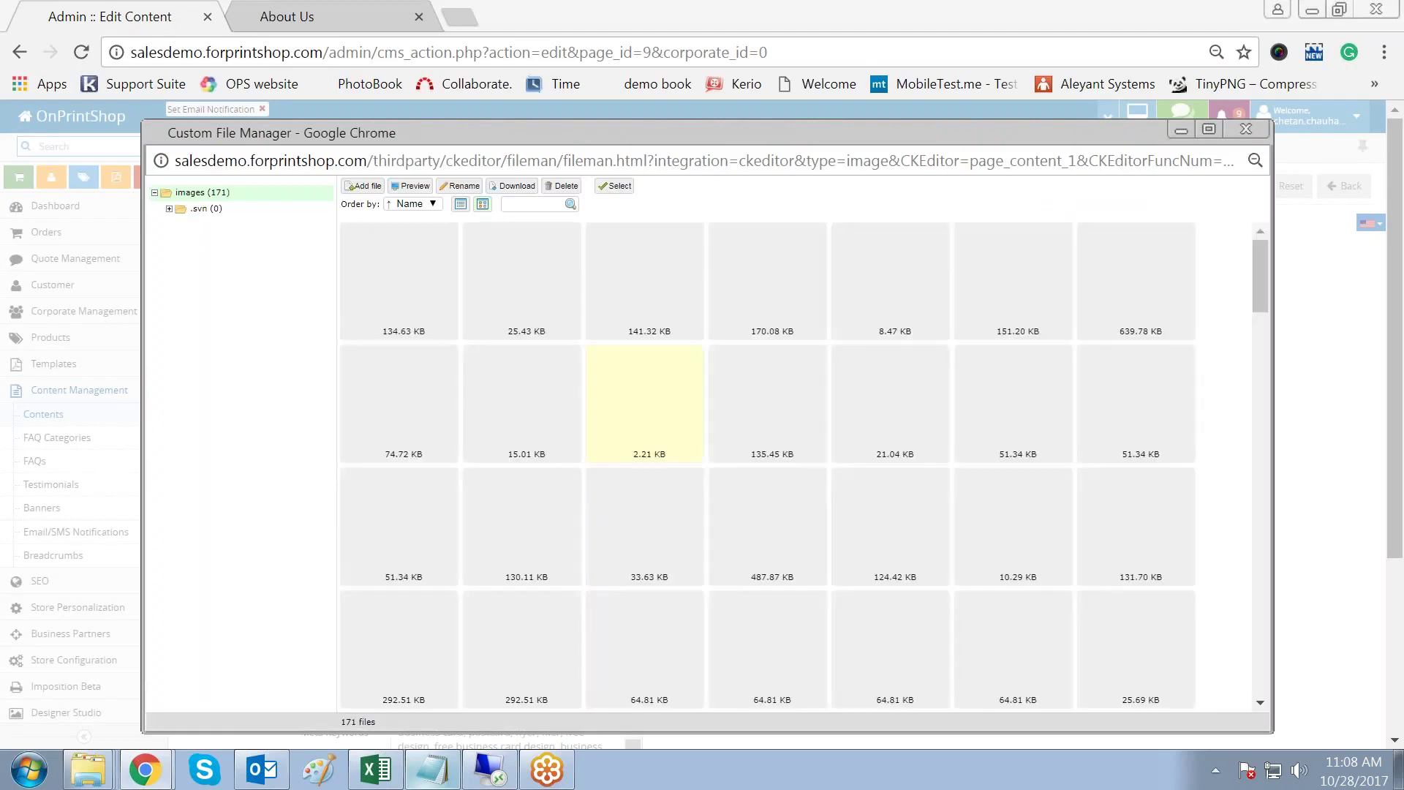
scroll(664, 450, "down", 2)
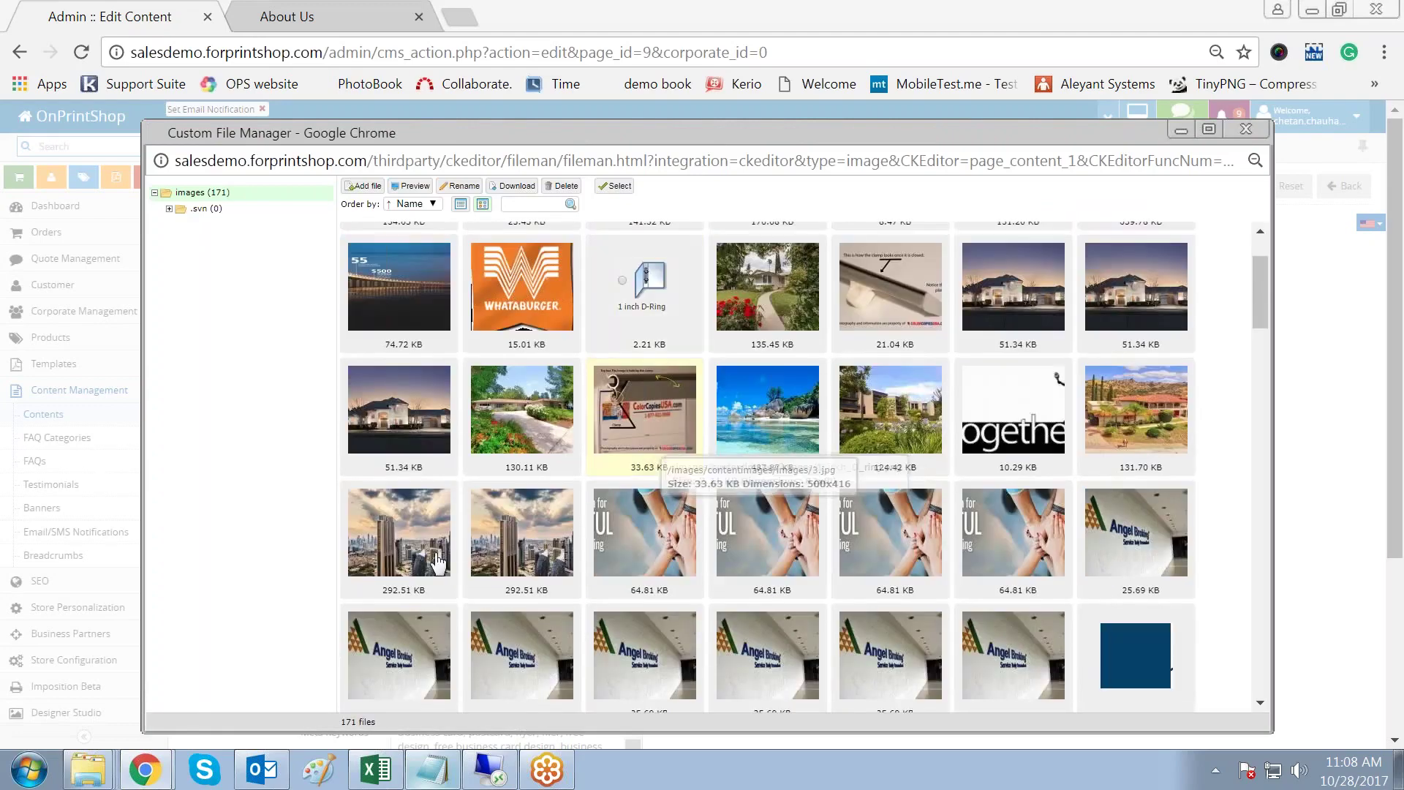
left_click(403, 541)
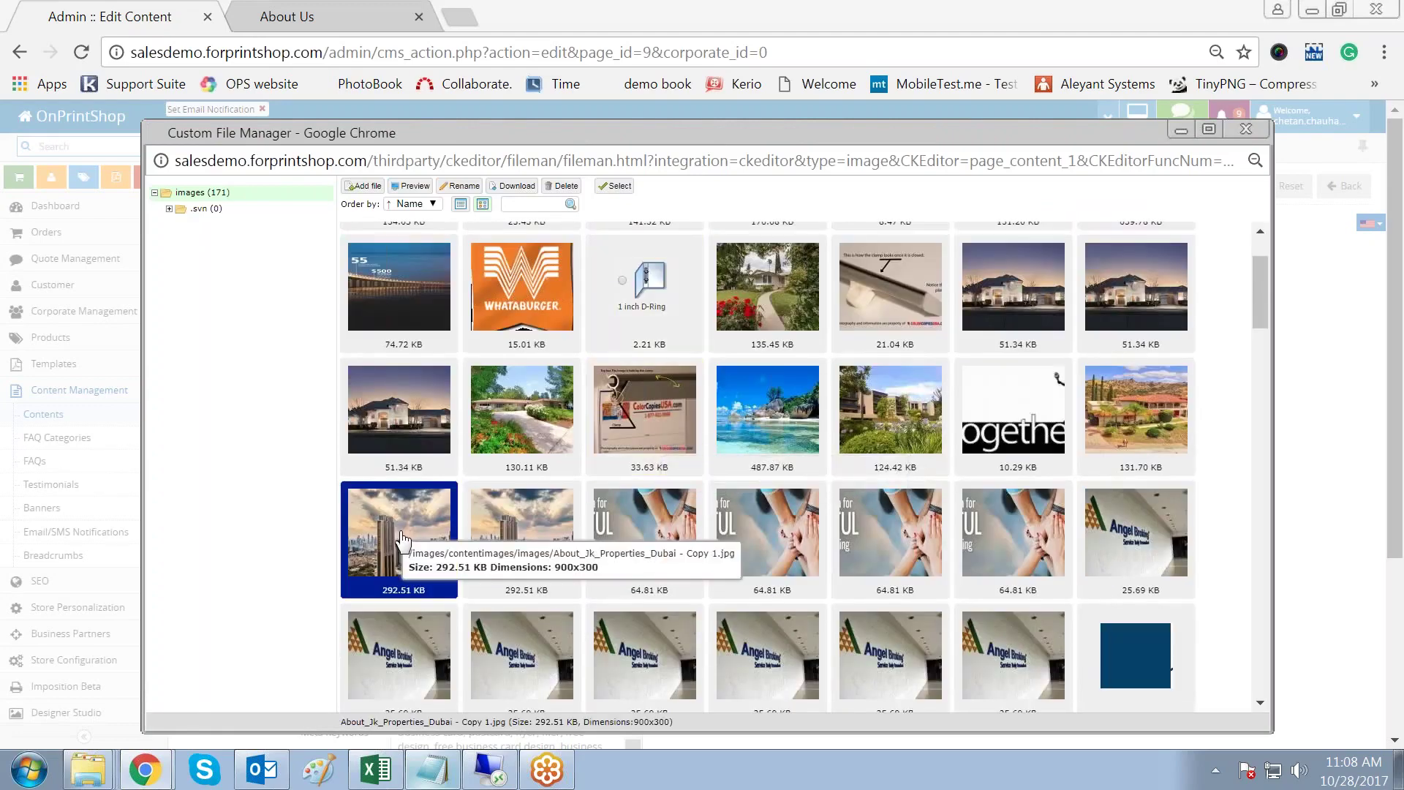
double_click(403, 542)
Step: Size the image to 900 wide by 300 high with proportions locked and insert it into the page contents
double_click(547, 387)
type("300")
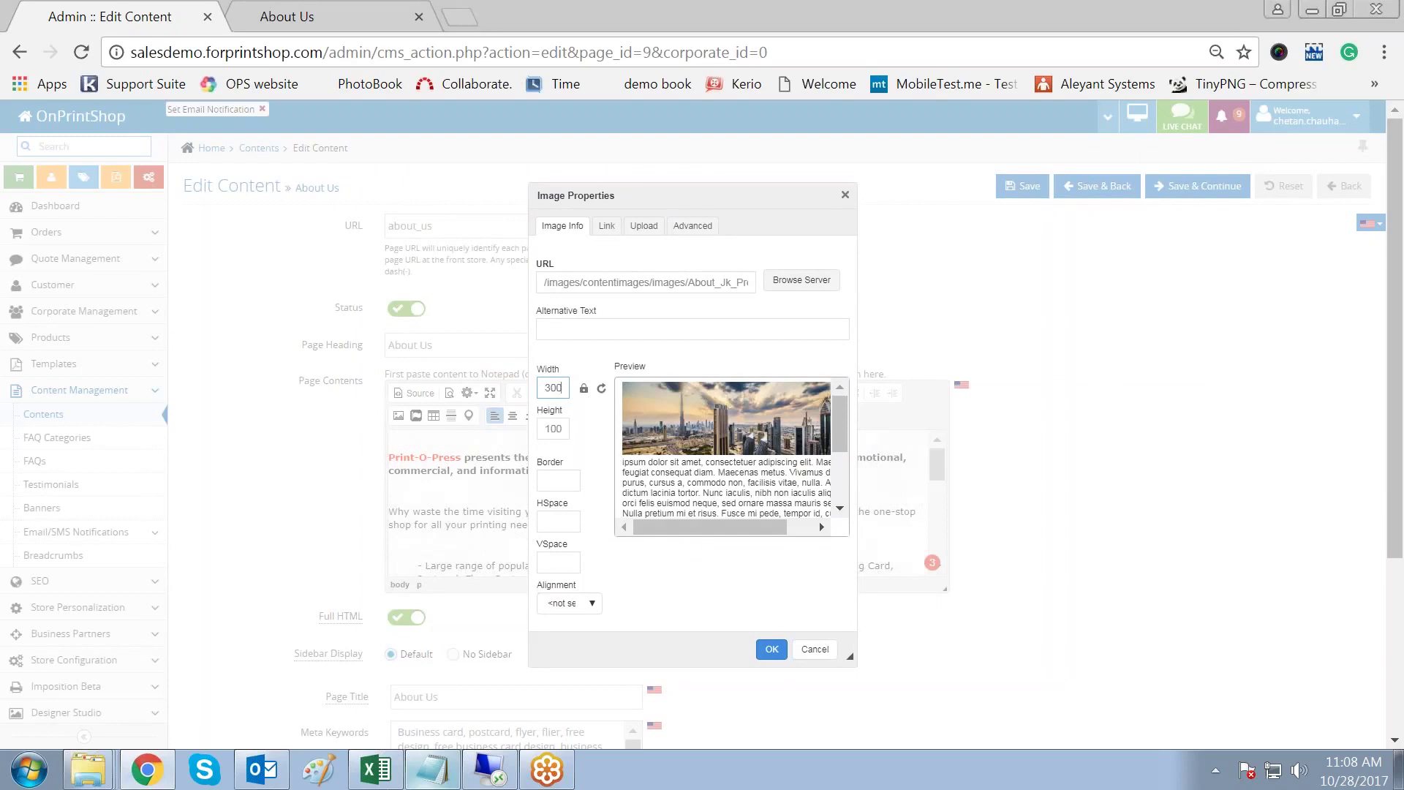
double_click(548, 432)
type("300")
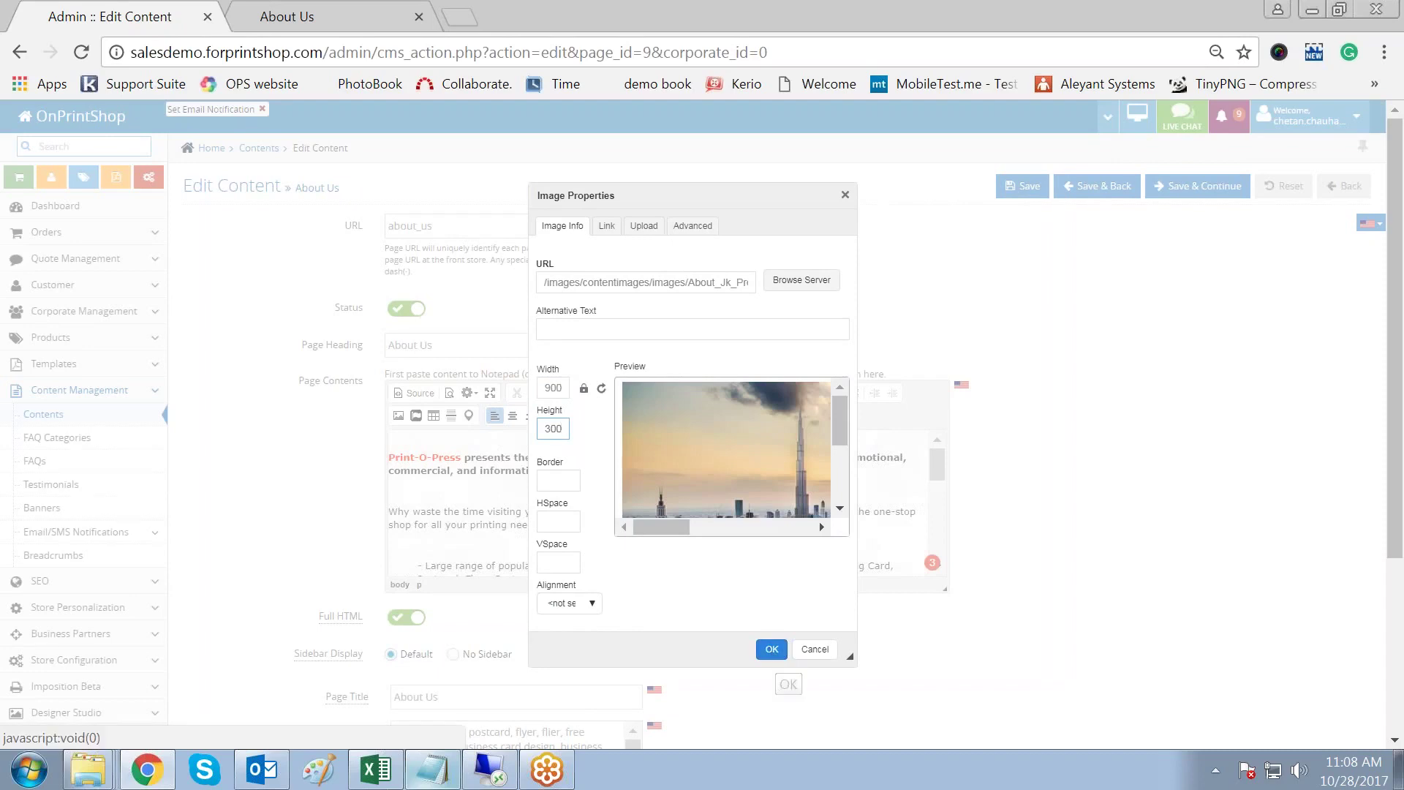
left_click(772, 649)
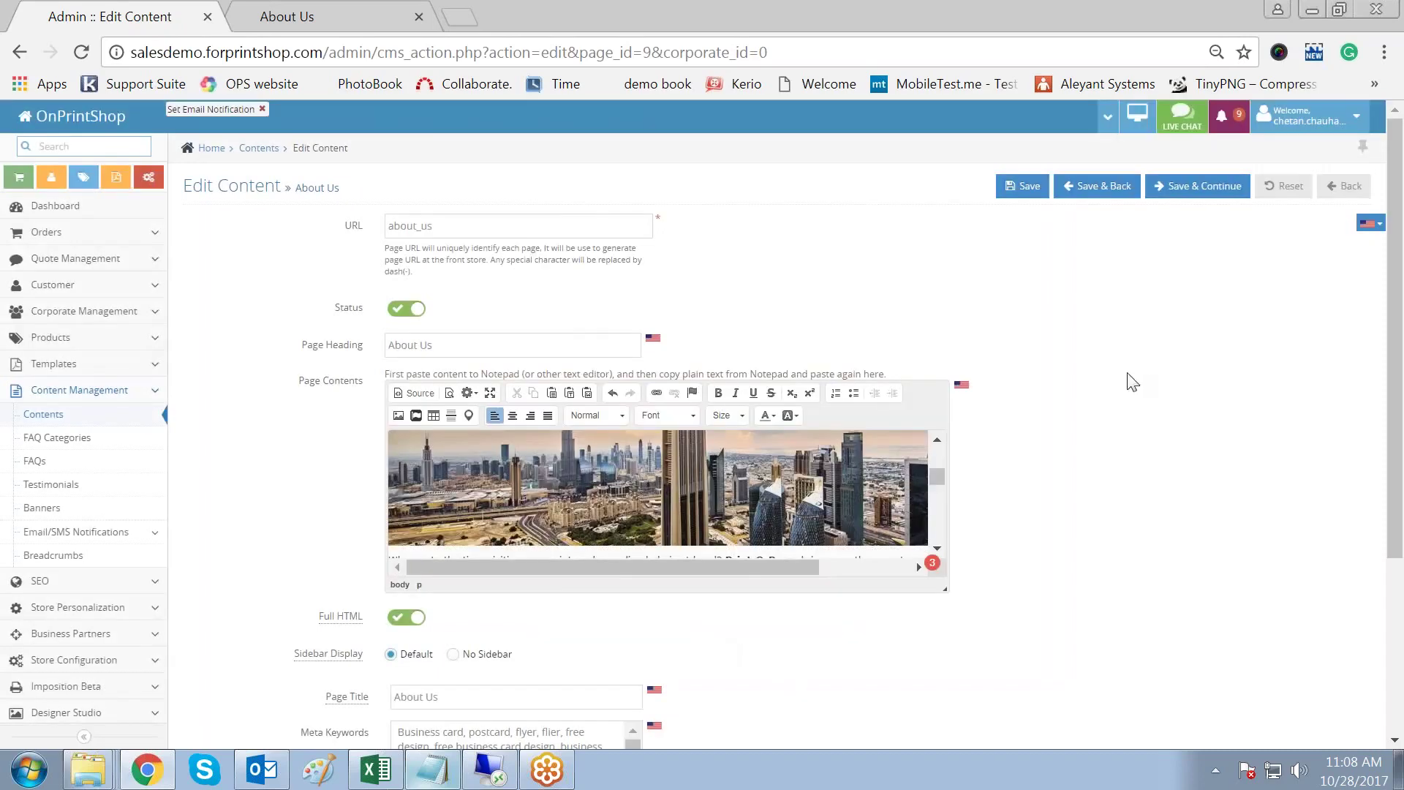
Step: Enlarge the page contents editor slightly, save the About Us entry back to the listing, and refresh the storefront About Us page
left_click_drag(948, 588, 958, 643)
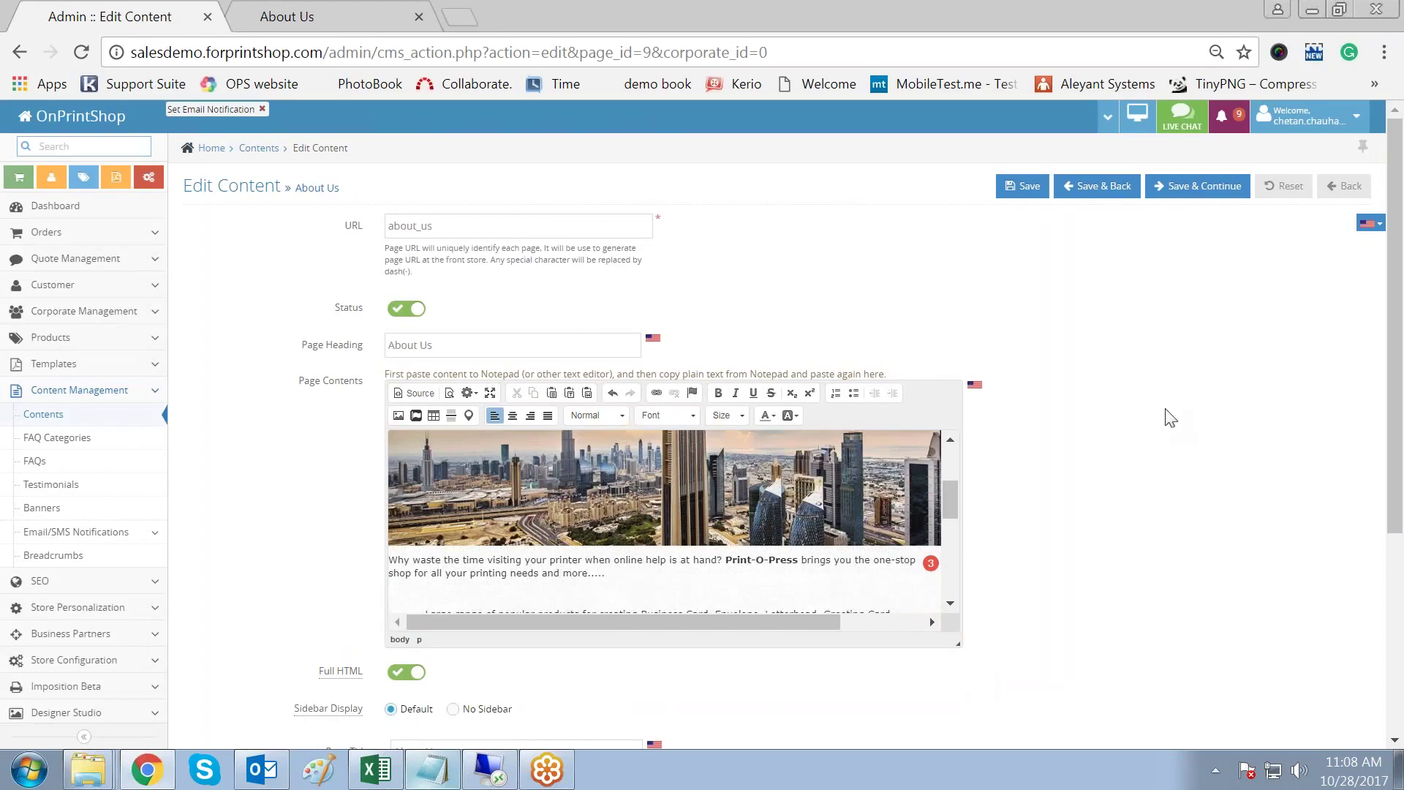
left_click(1090, 188)
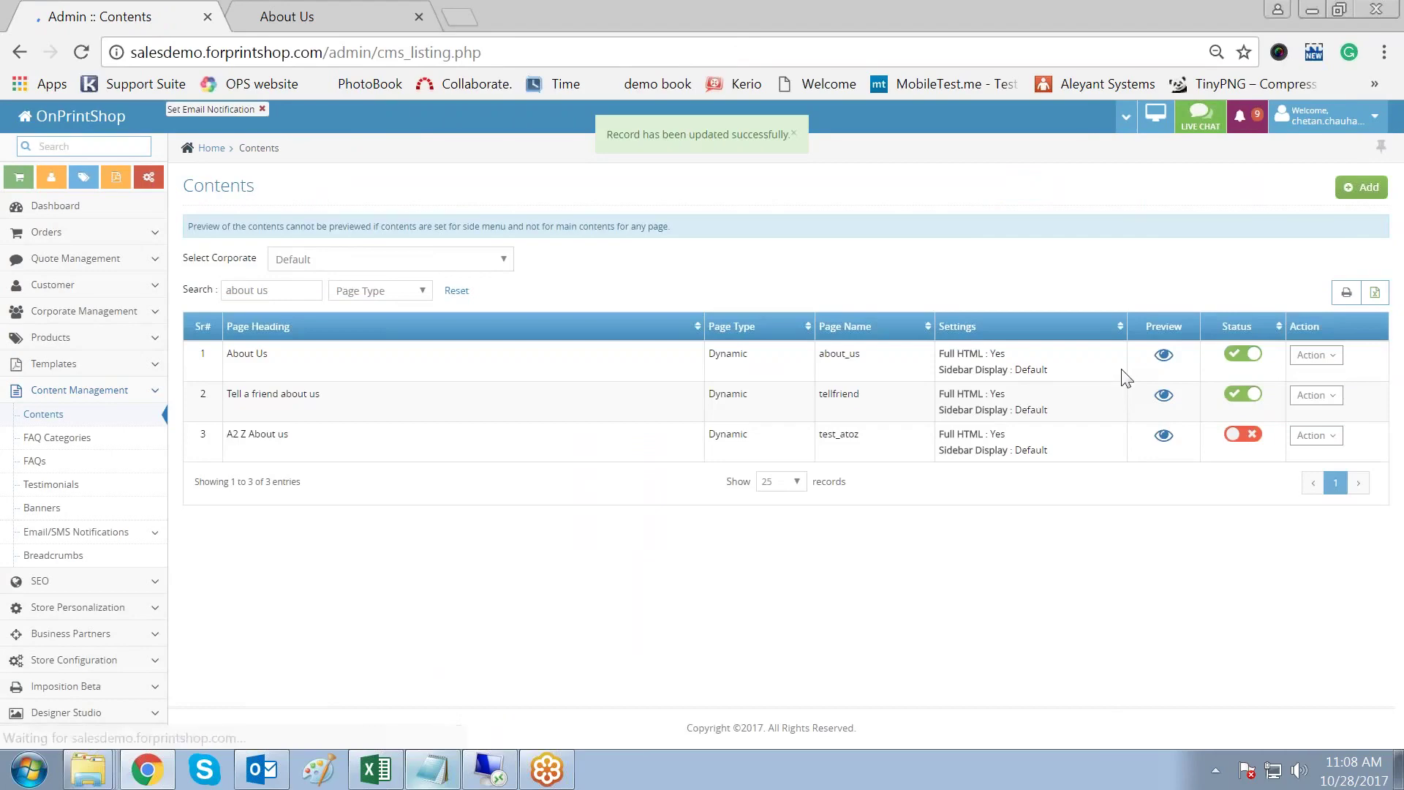
left_click(320, 17)
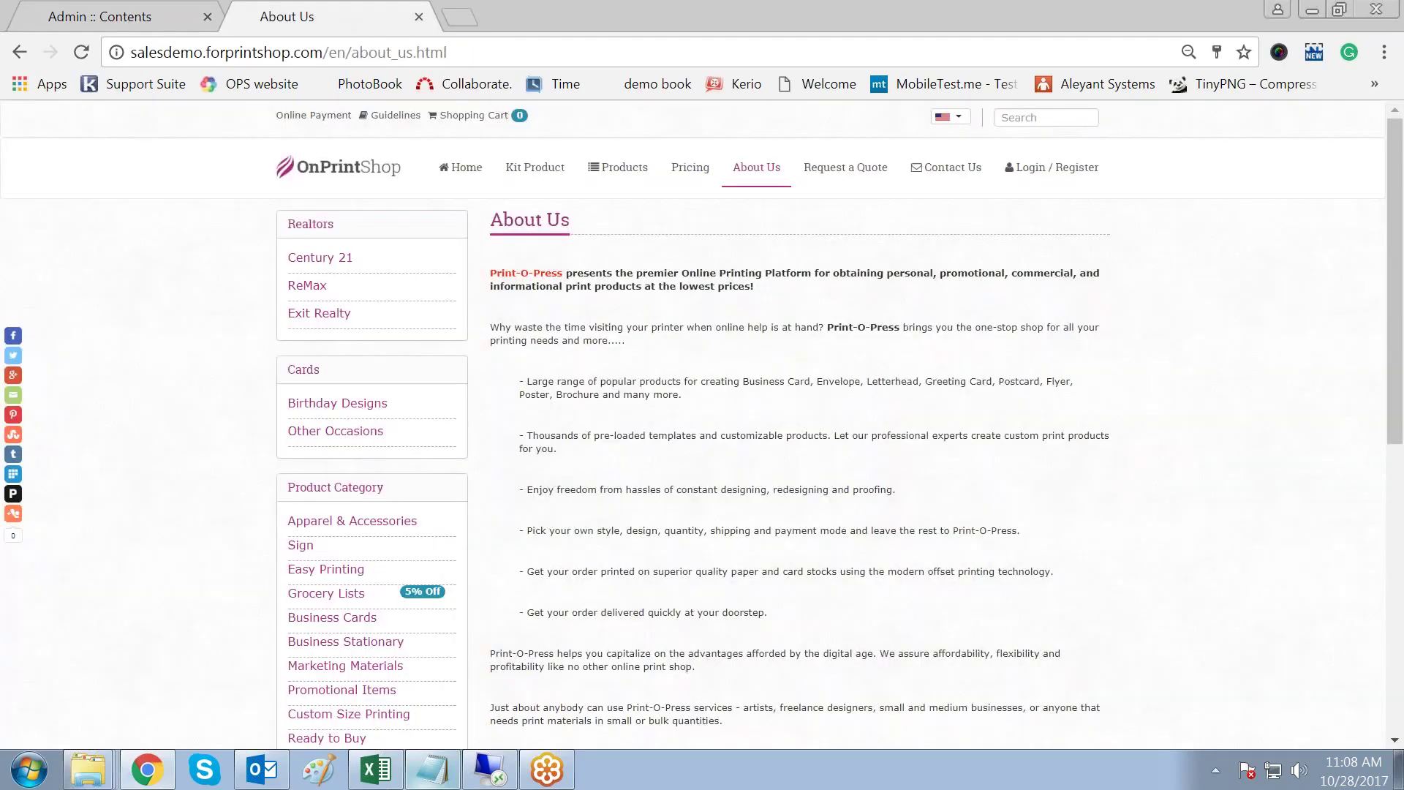
key("F5")
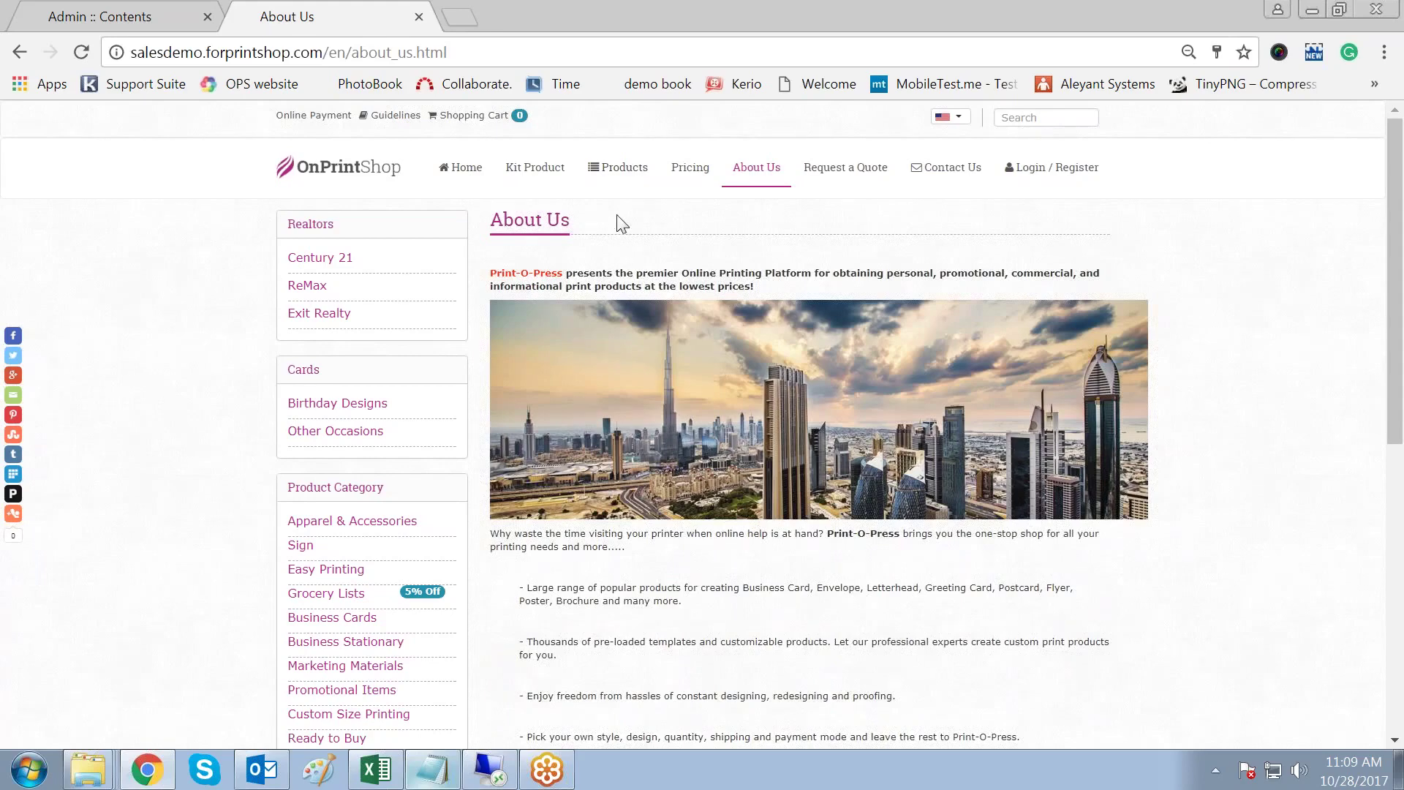
Step: Reopen the About Us entry for editing in the admin and open the properties of the inserted skyline image
left_click(167, 15)
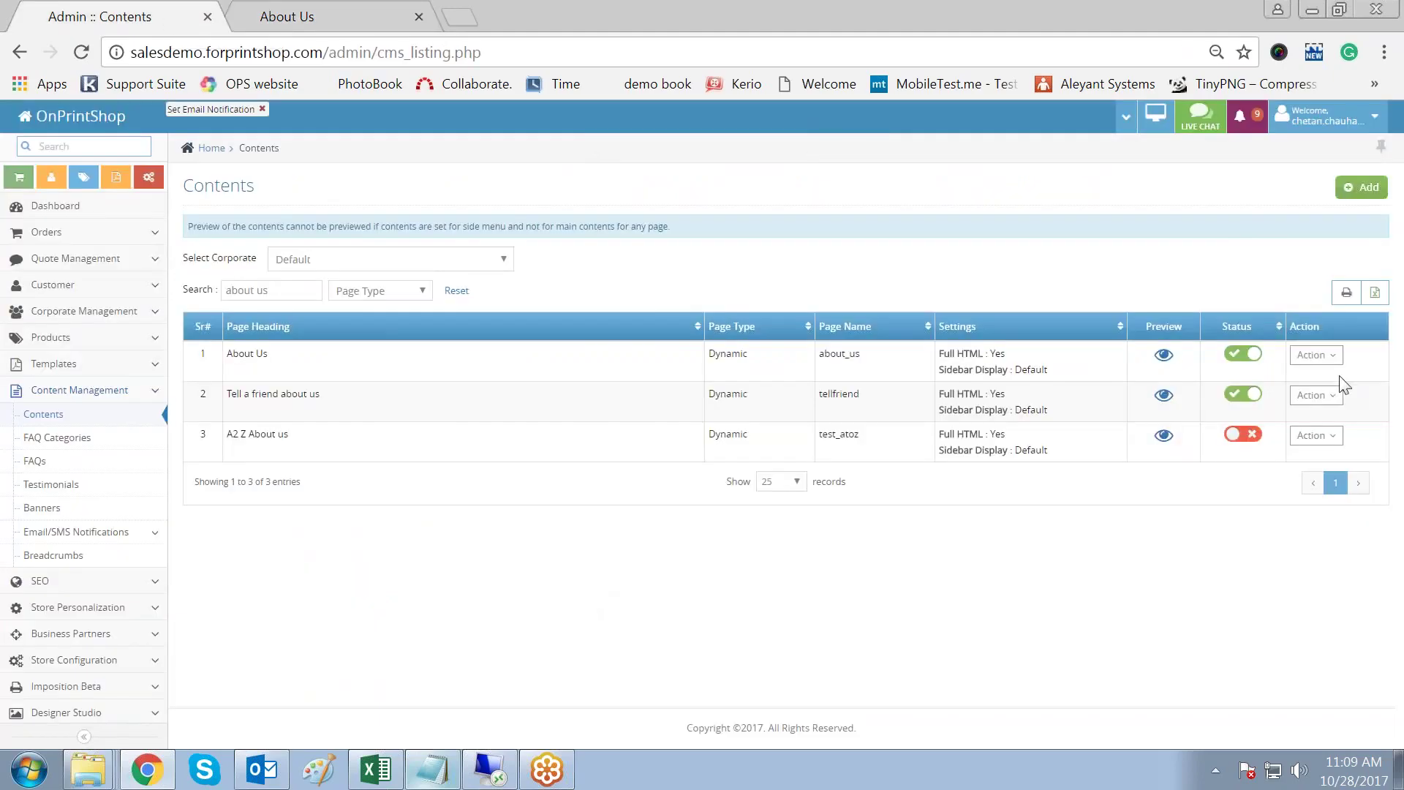
left_click(1314, 355)
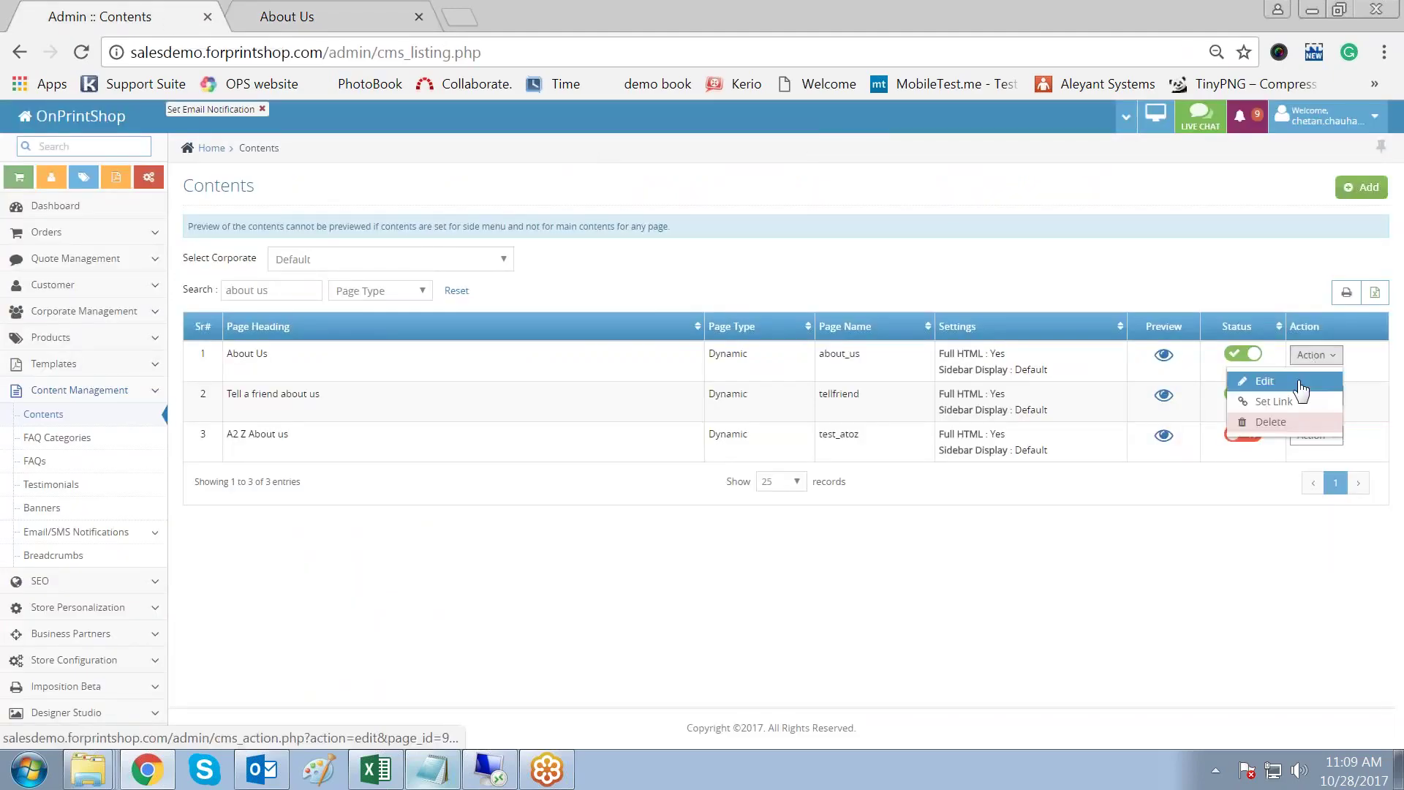
left_click(1310, 382)
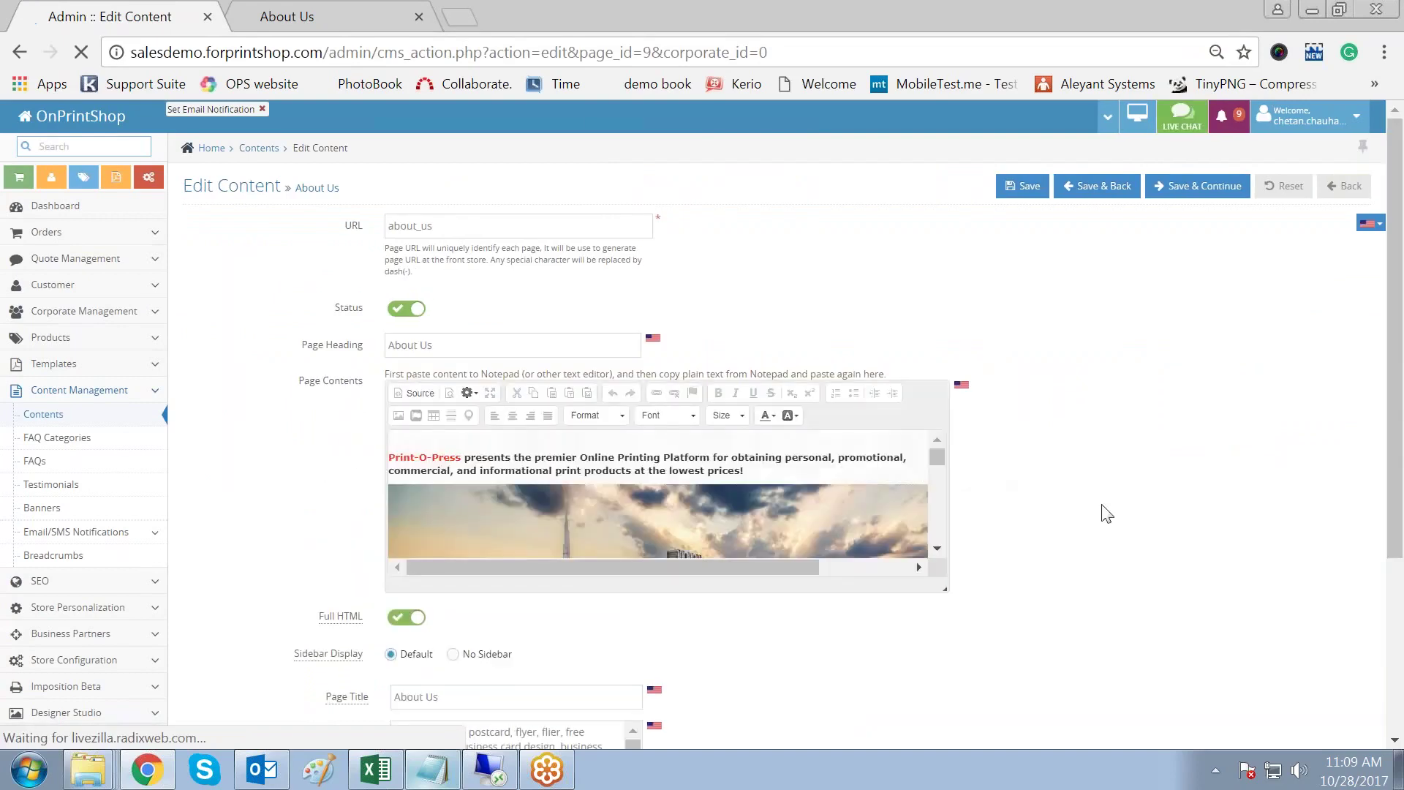
double_click(791, 507)
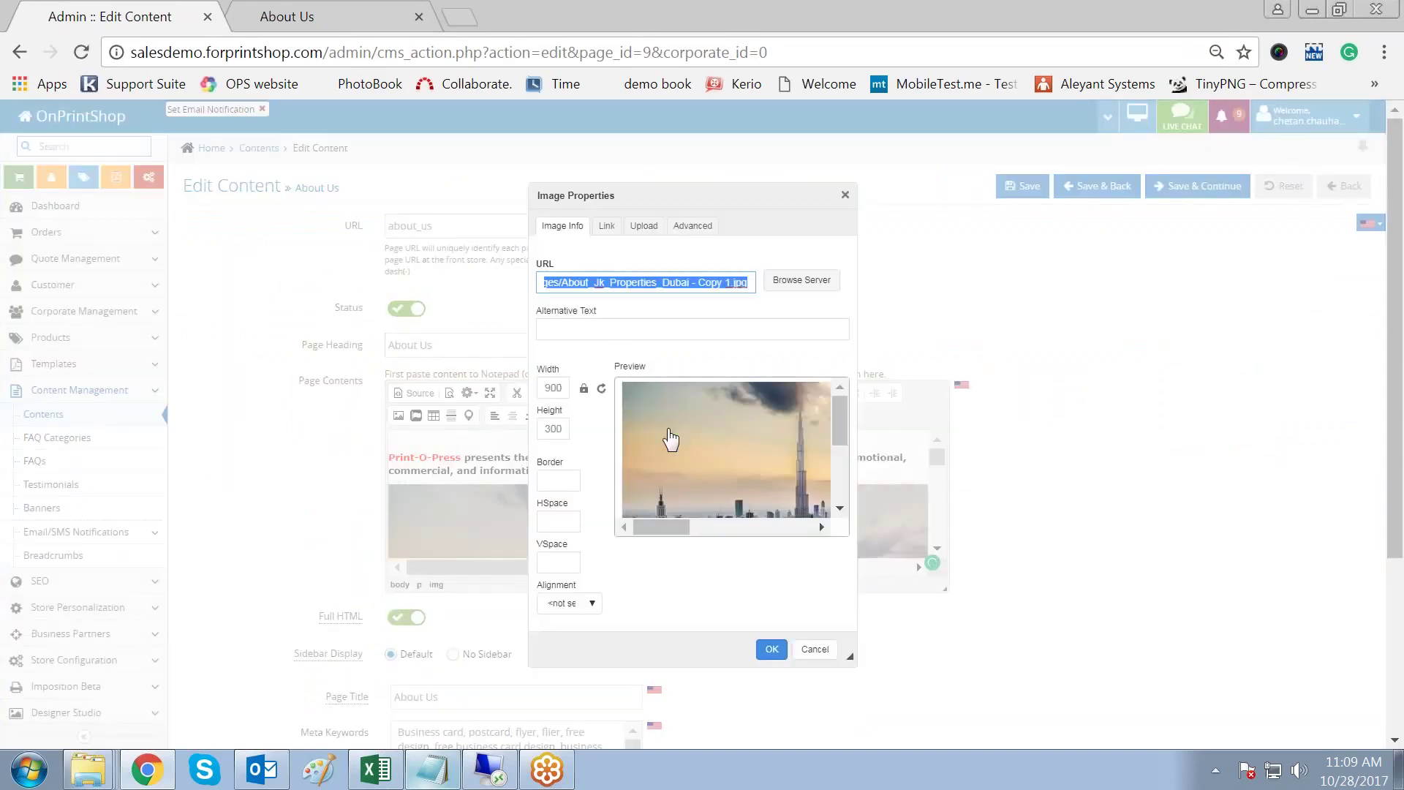
left_click(606, 330)
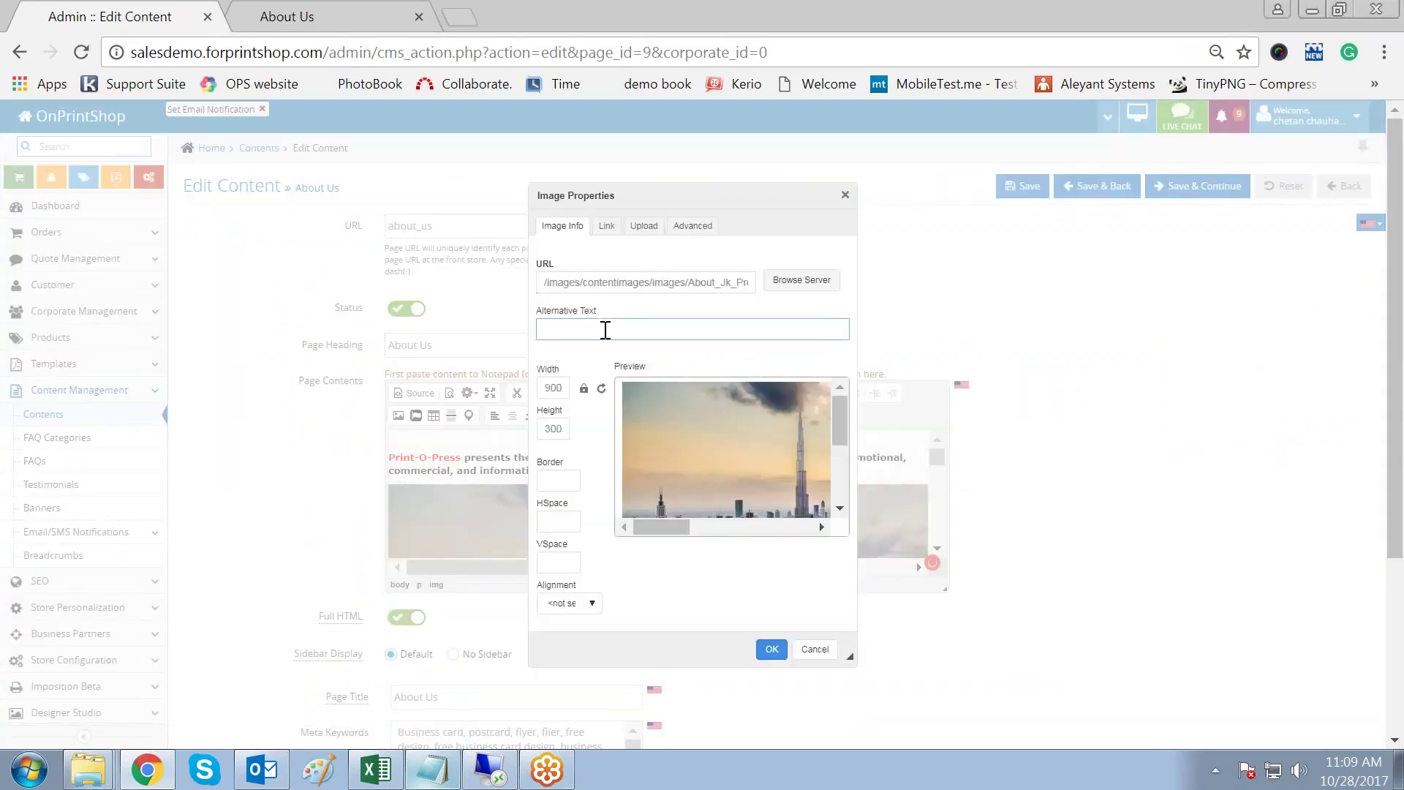
left_click(461, 16)
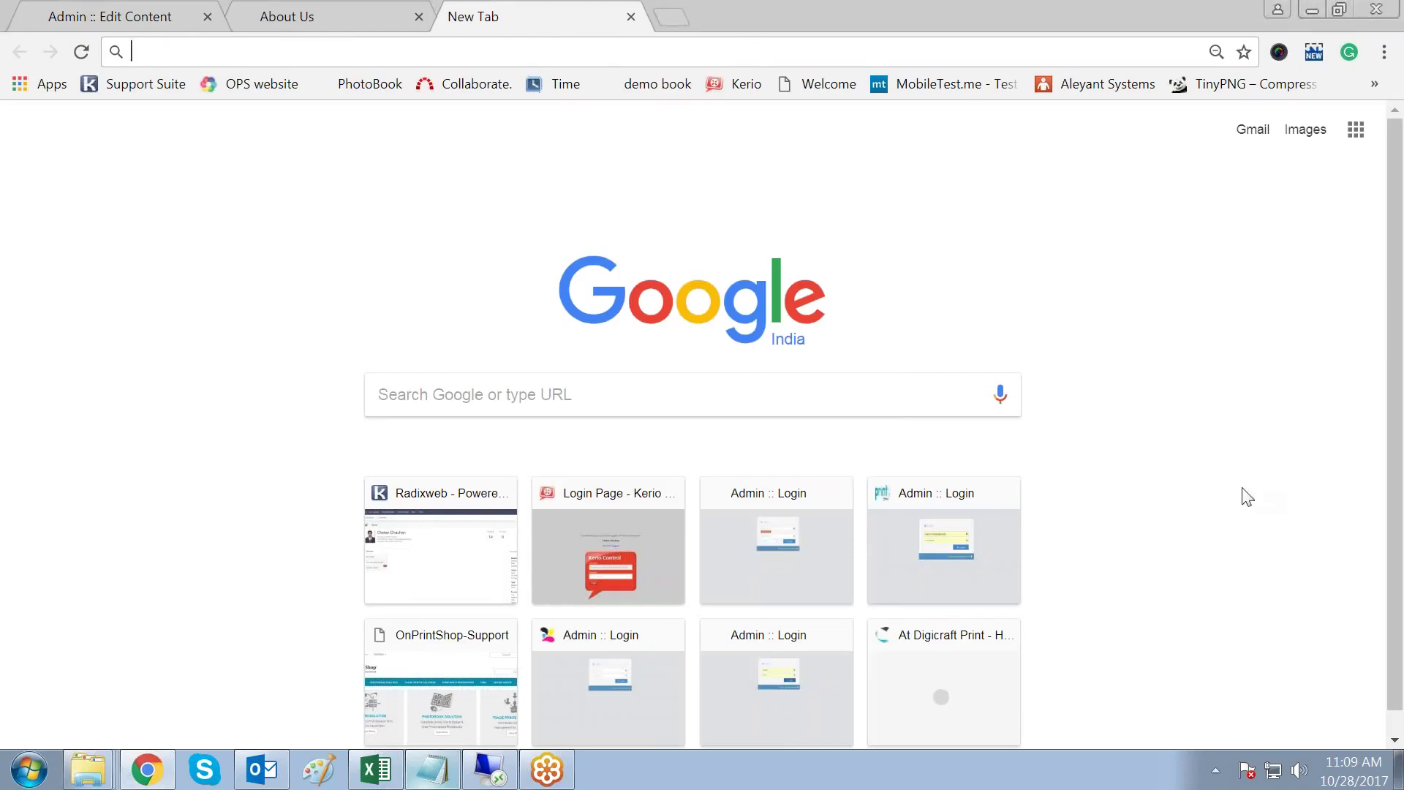
type("www.onprintshop.com")
key("Return")
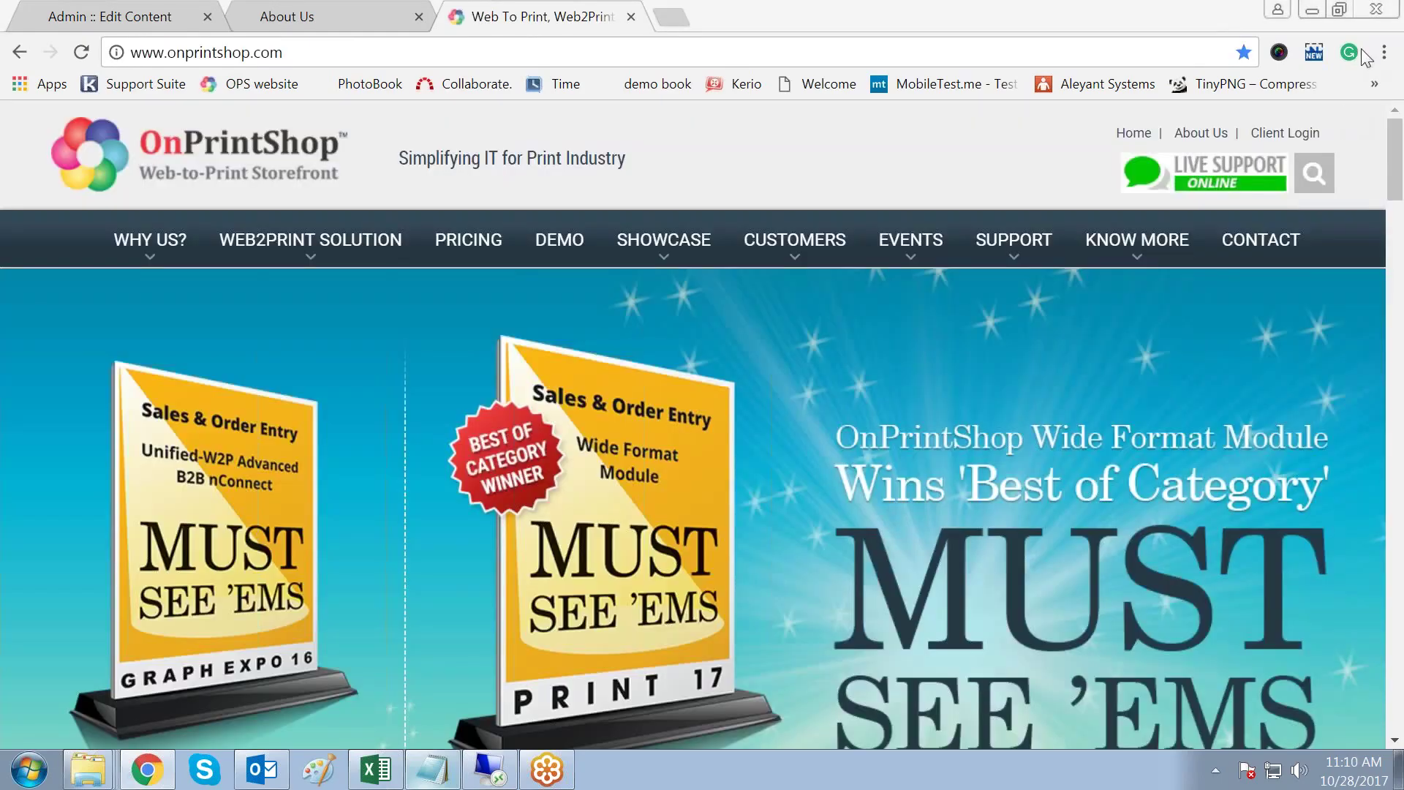
left_click(391, 51)
left_click(391, 51)
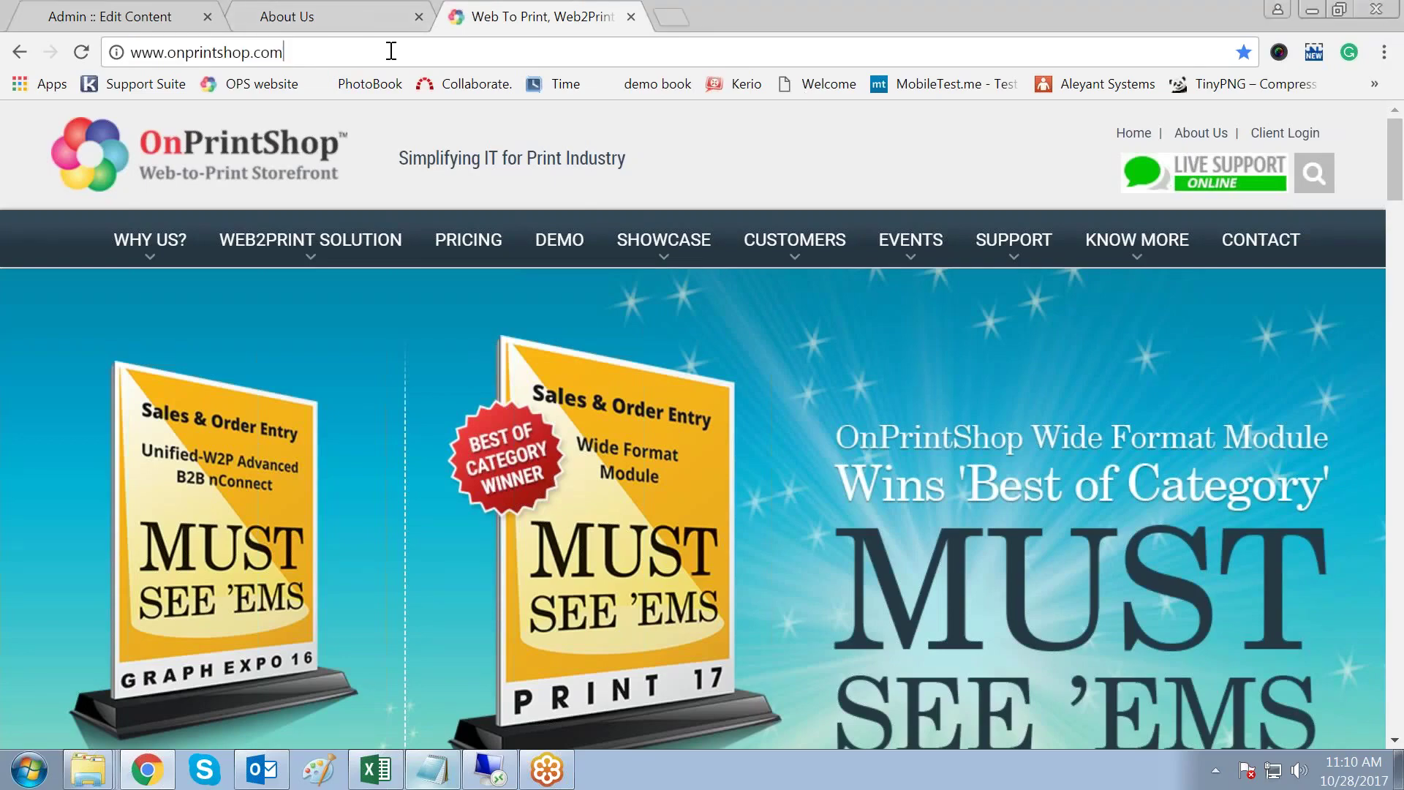
left_click(391, 51)
key("ctrl+c")
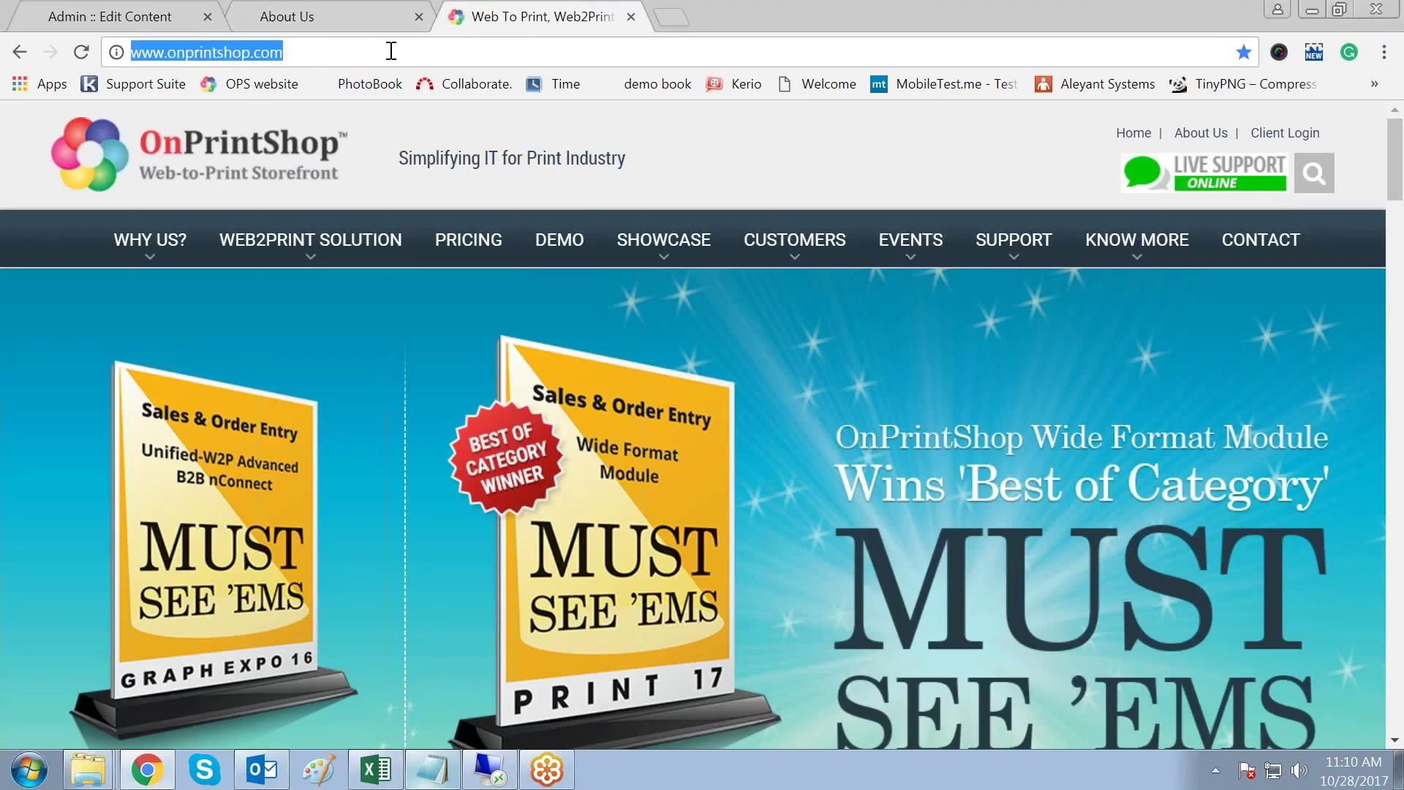
left_click(366, 16)
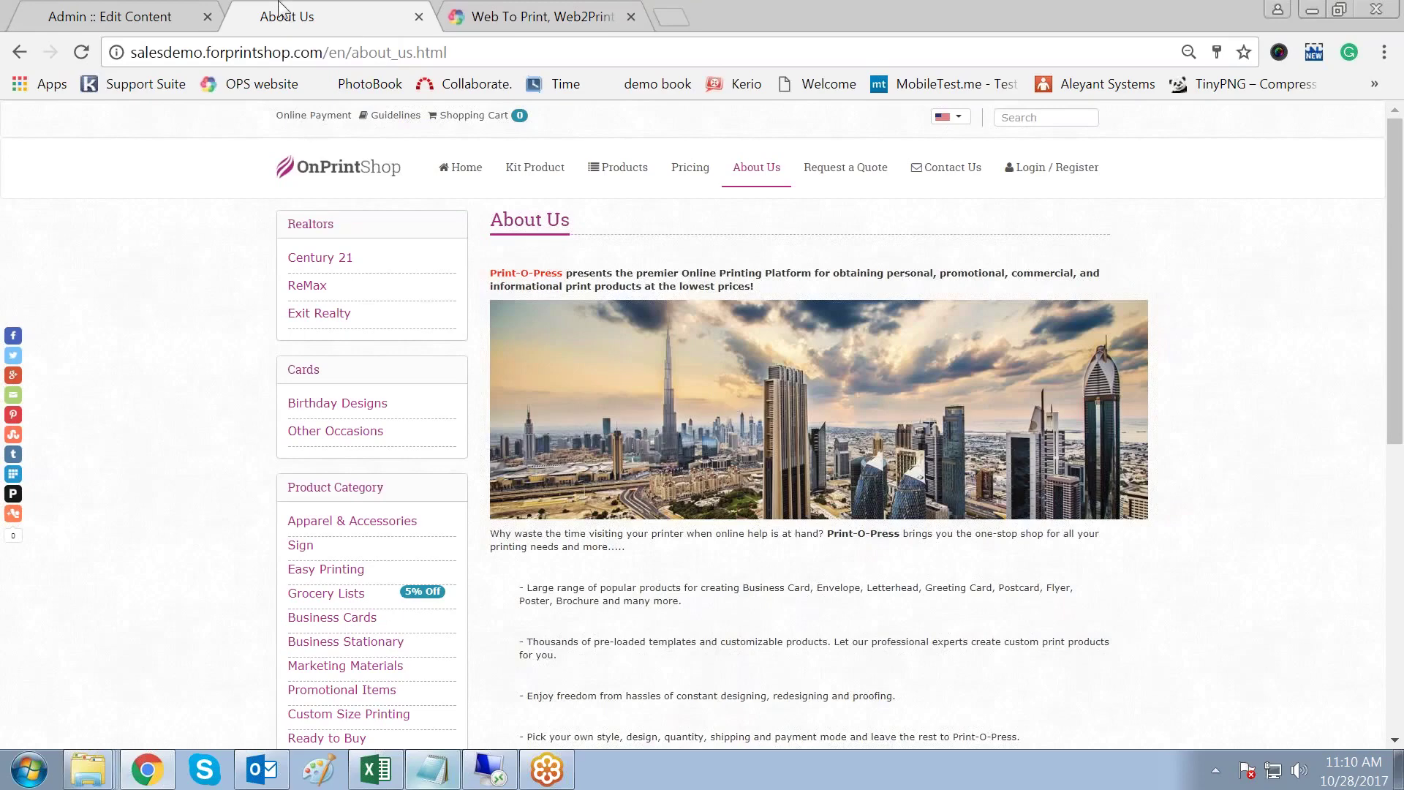
left_click(168, 16)
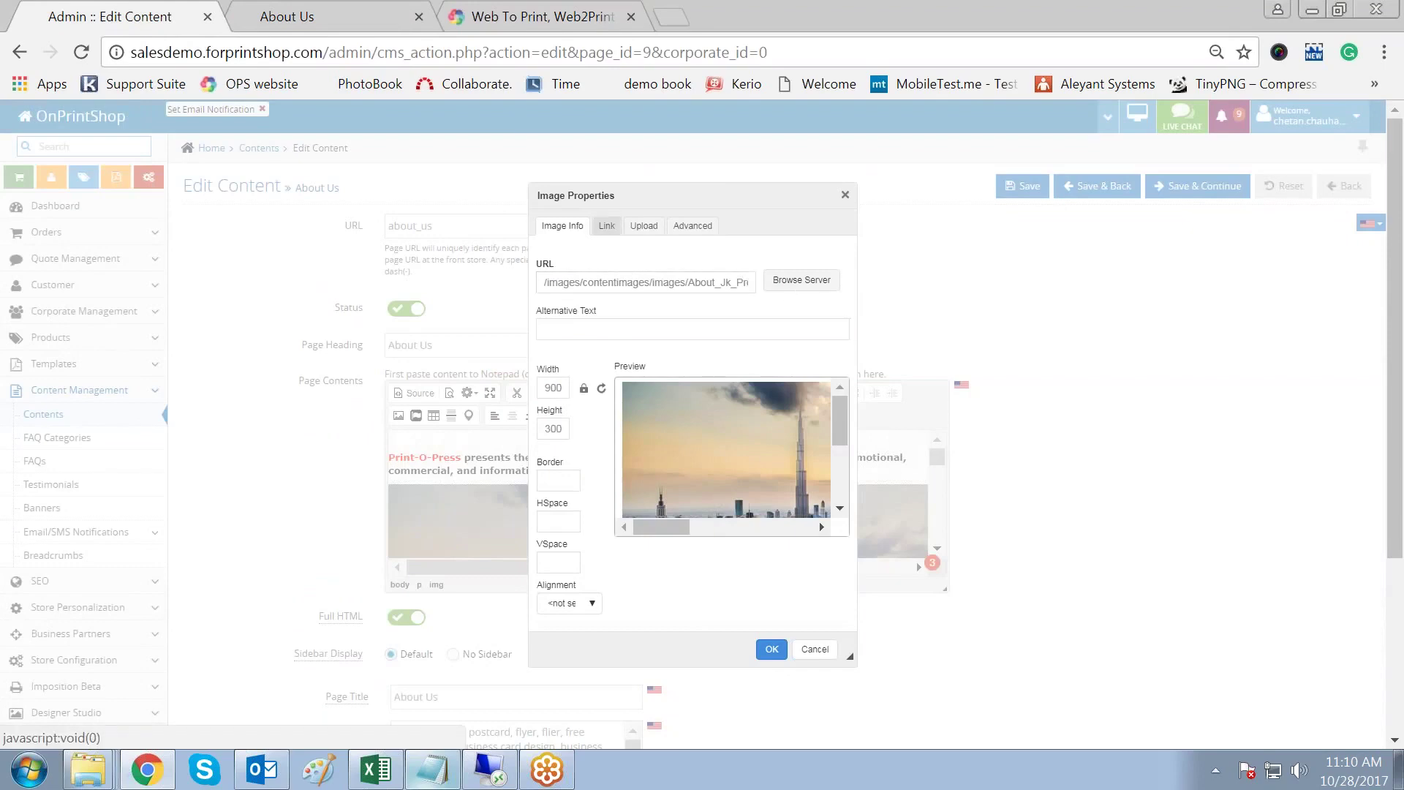
left_click(607, 226)
left_click(642, 278)
key("ctrl+v")
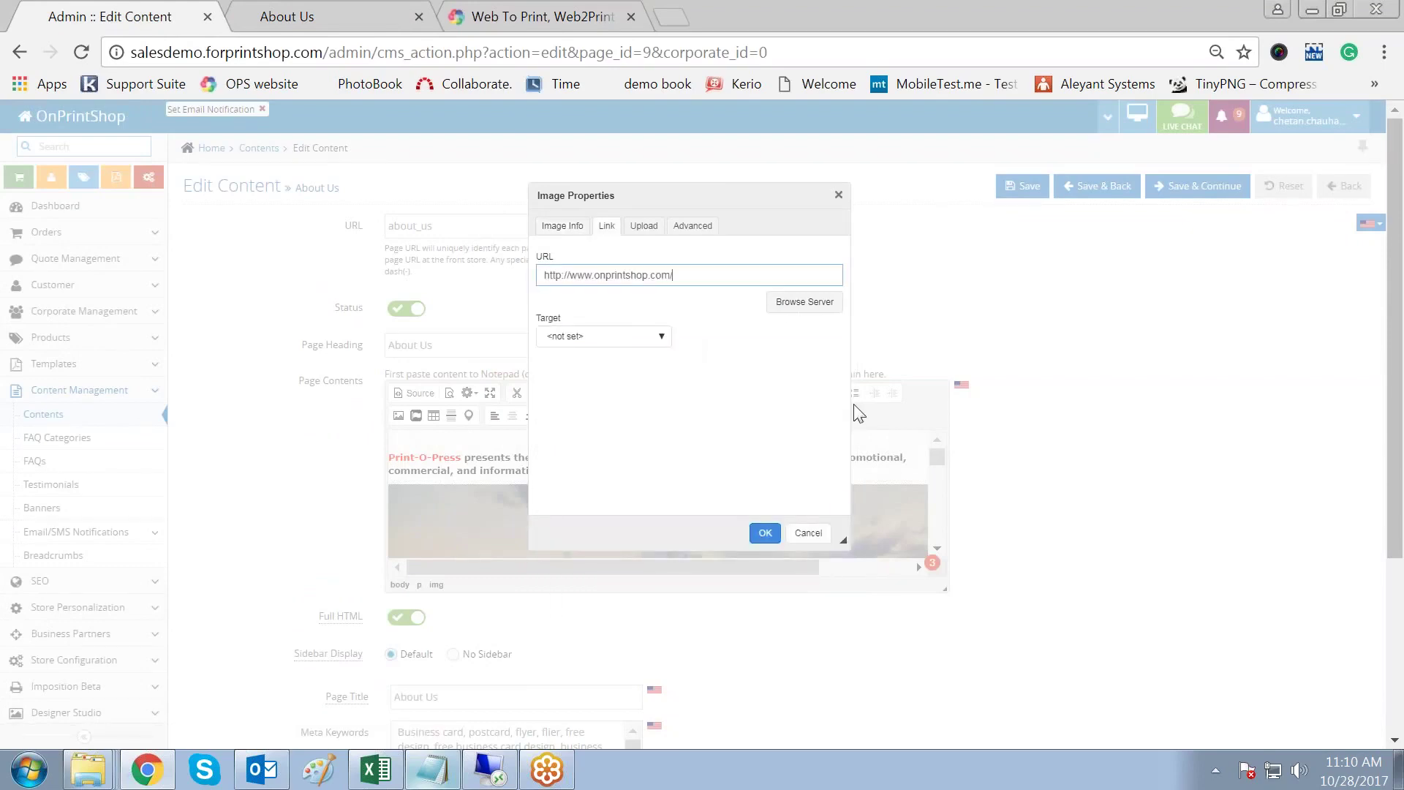
left_click(765, 532)
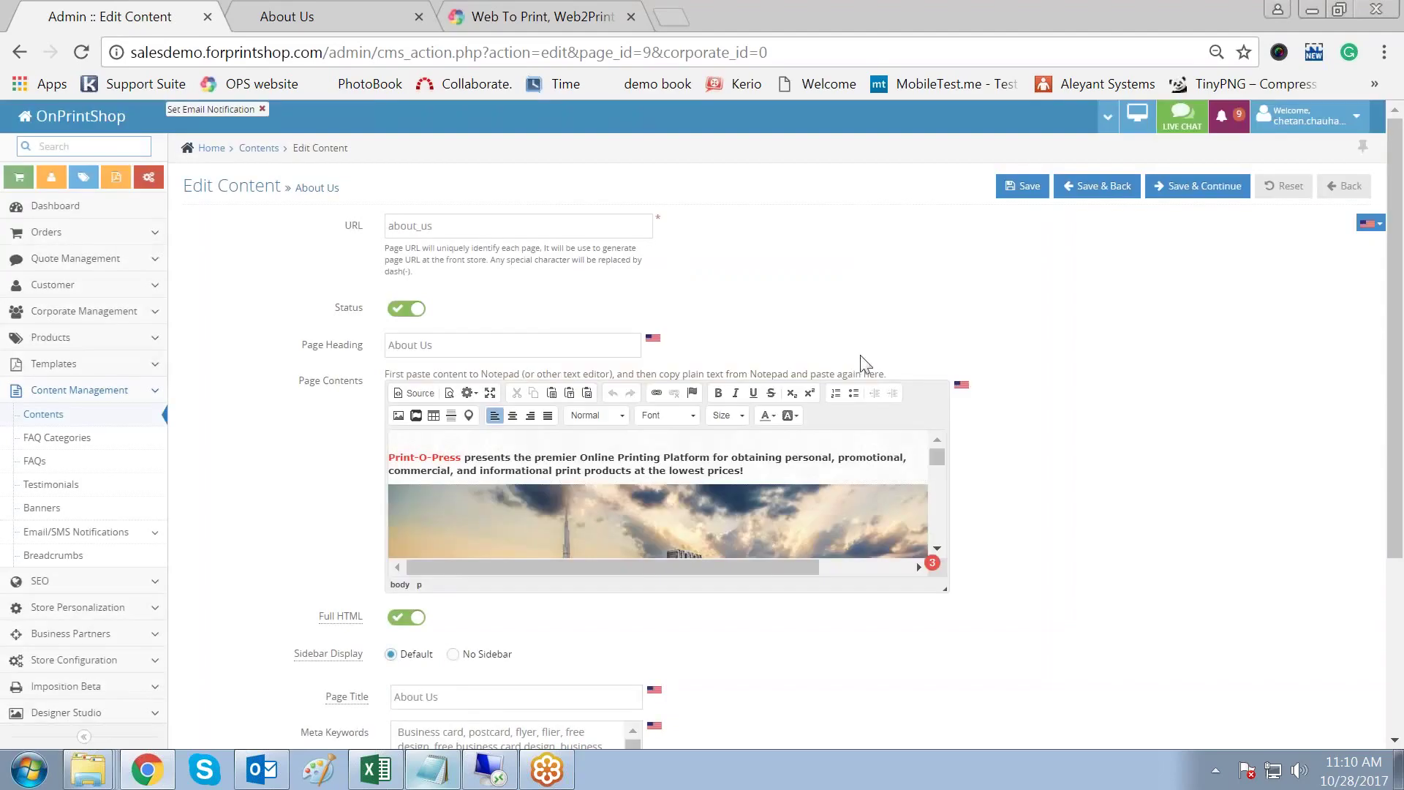
left_click(1022, 187)
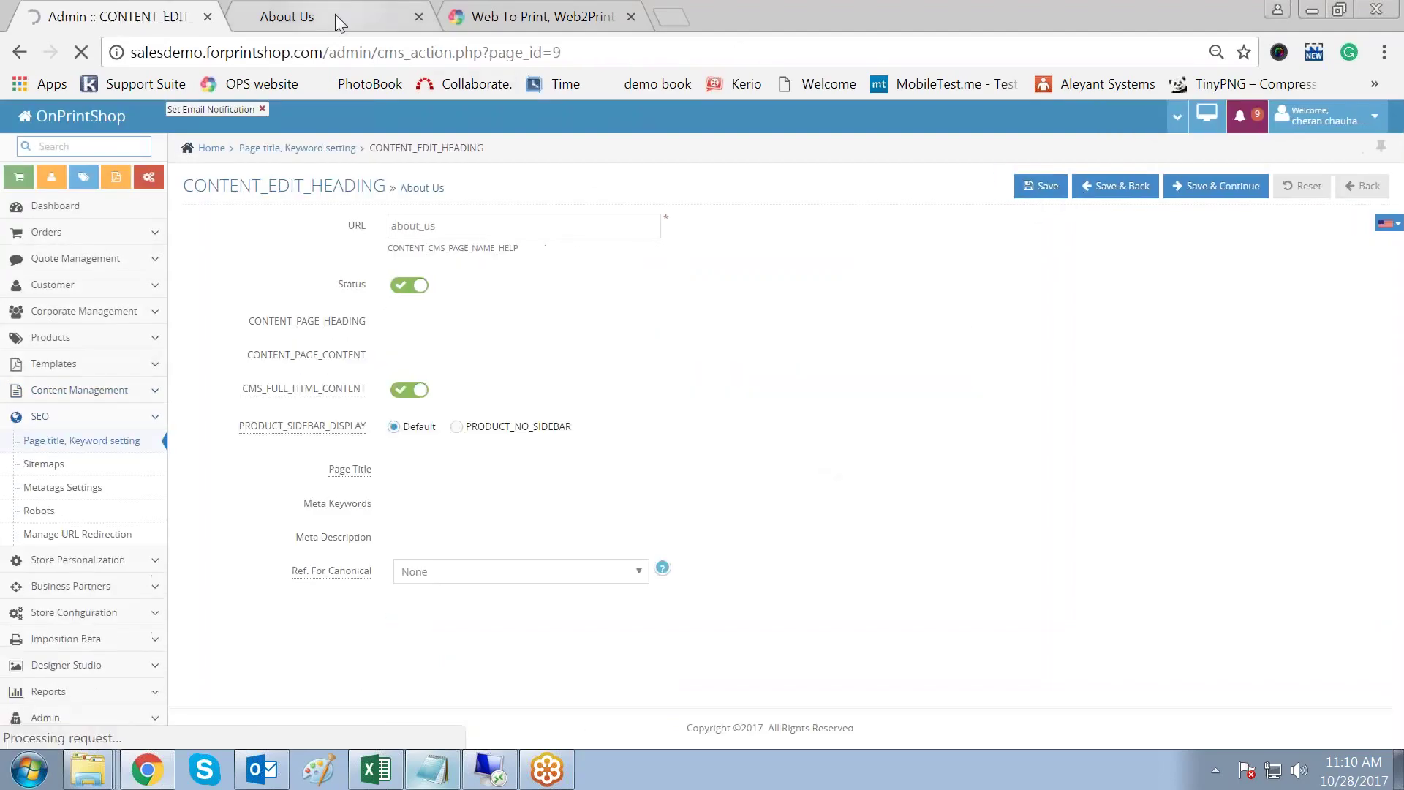
Step: Refresh the storefront About Us page, follow the skyline image's link to check its destination, and return to the page
left_click(335, 15)
key("F5")
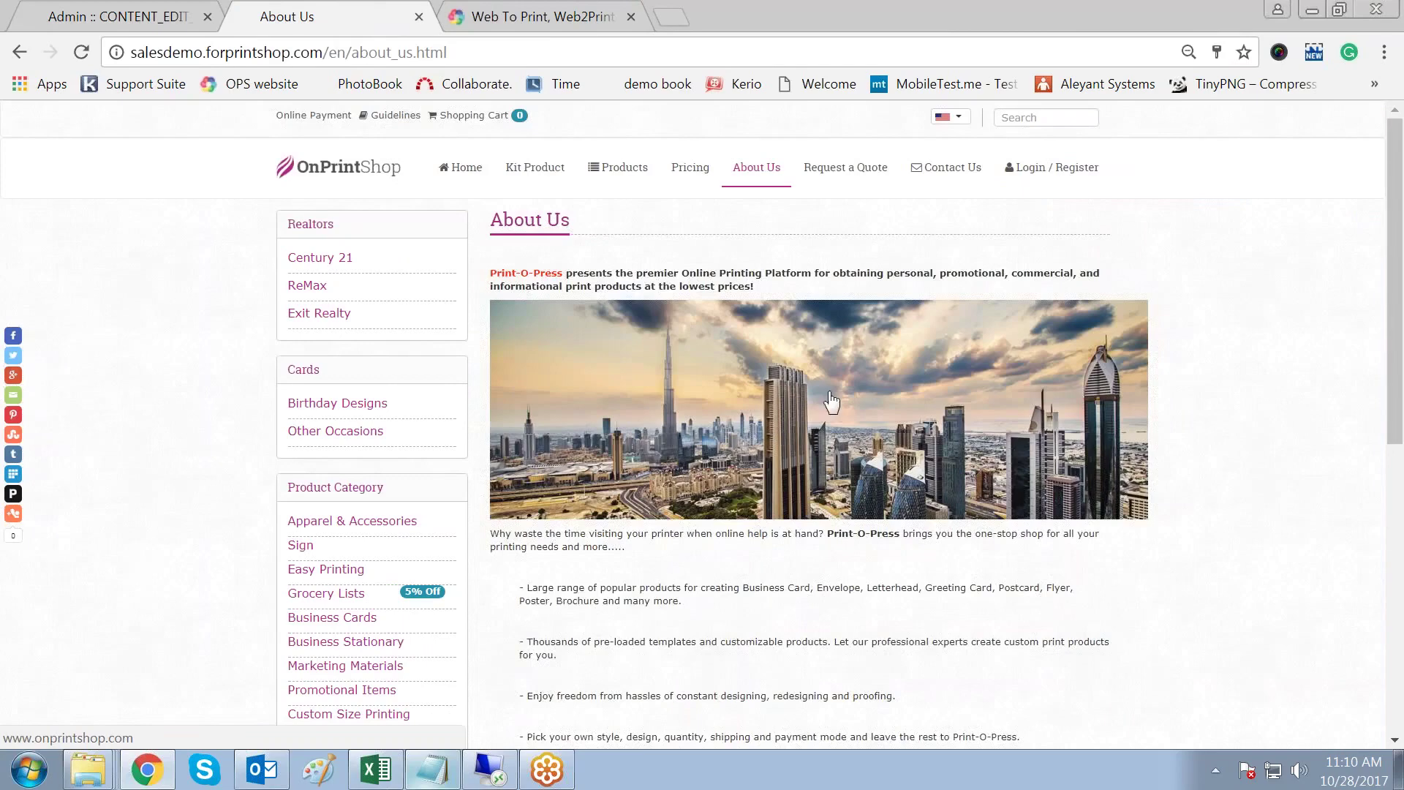
left_click(811, 423)
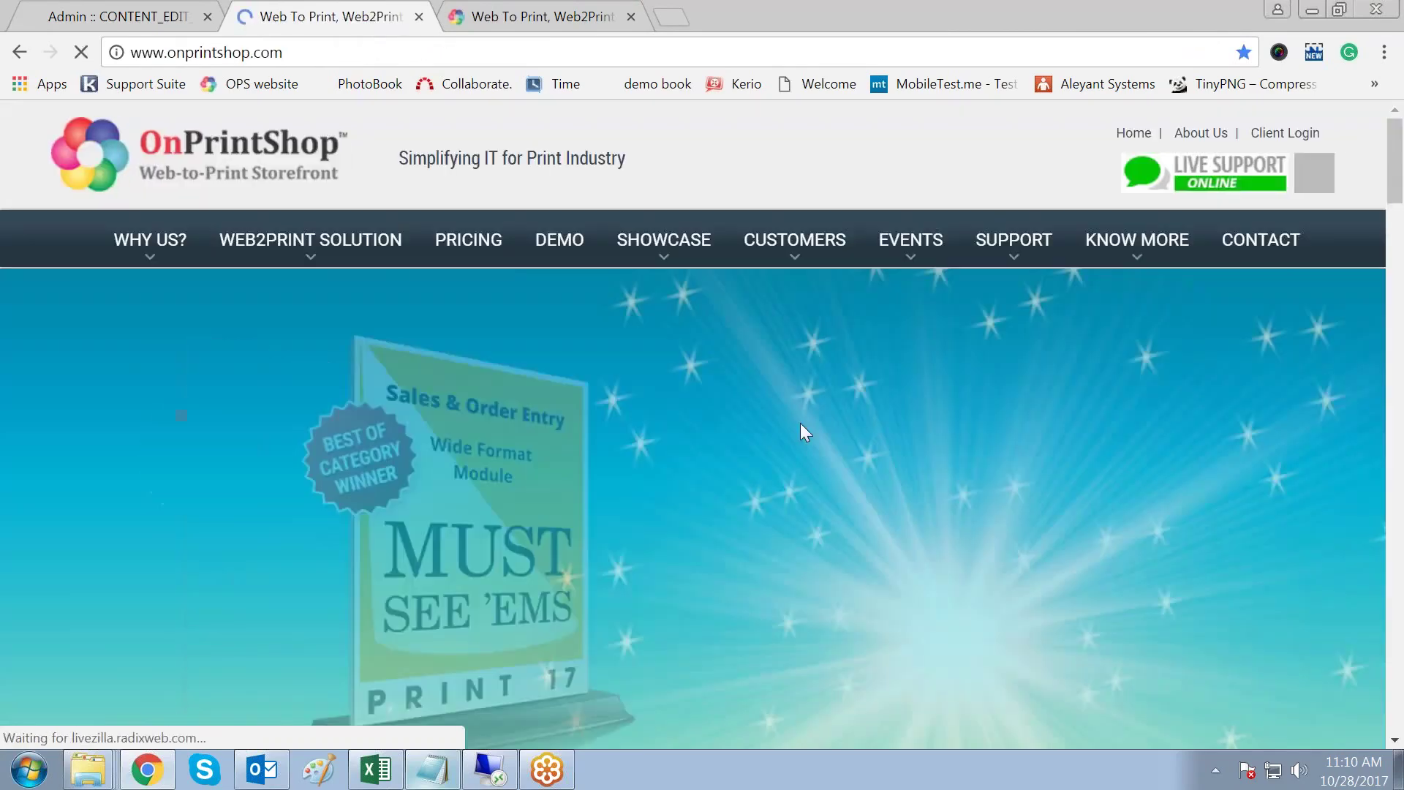
left_click_drag(304, 63, 125, 60)
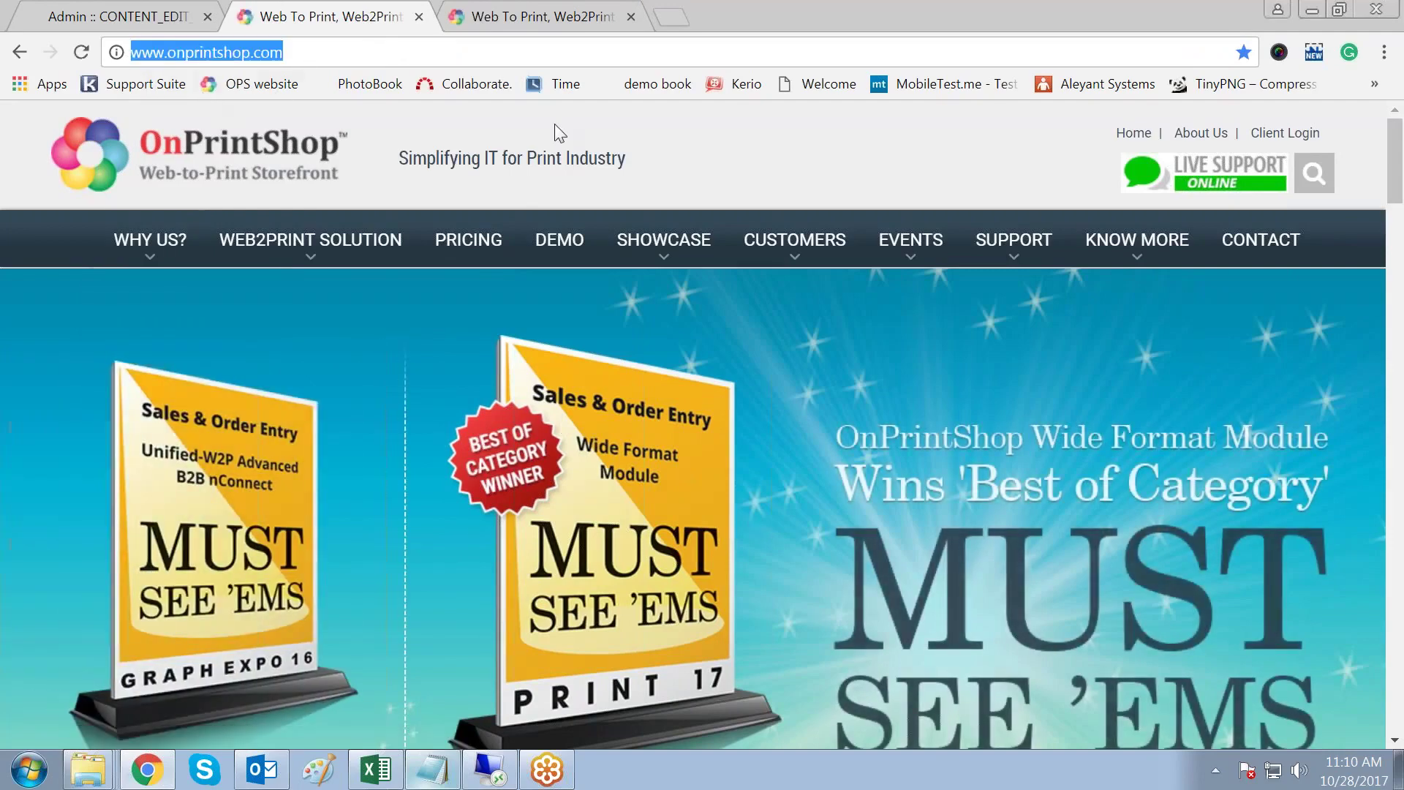
left_click(19, 52)
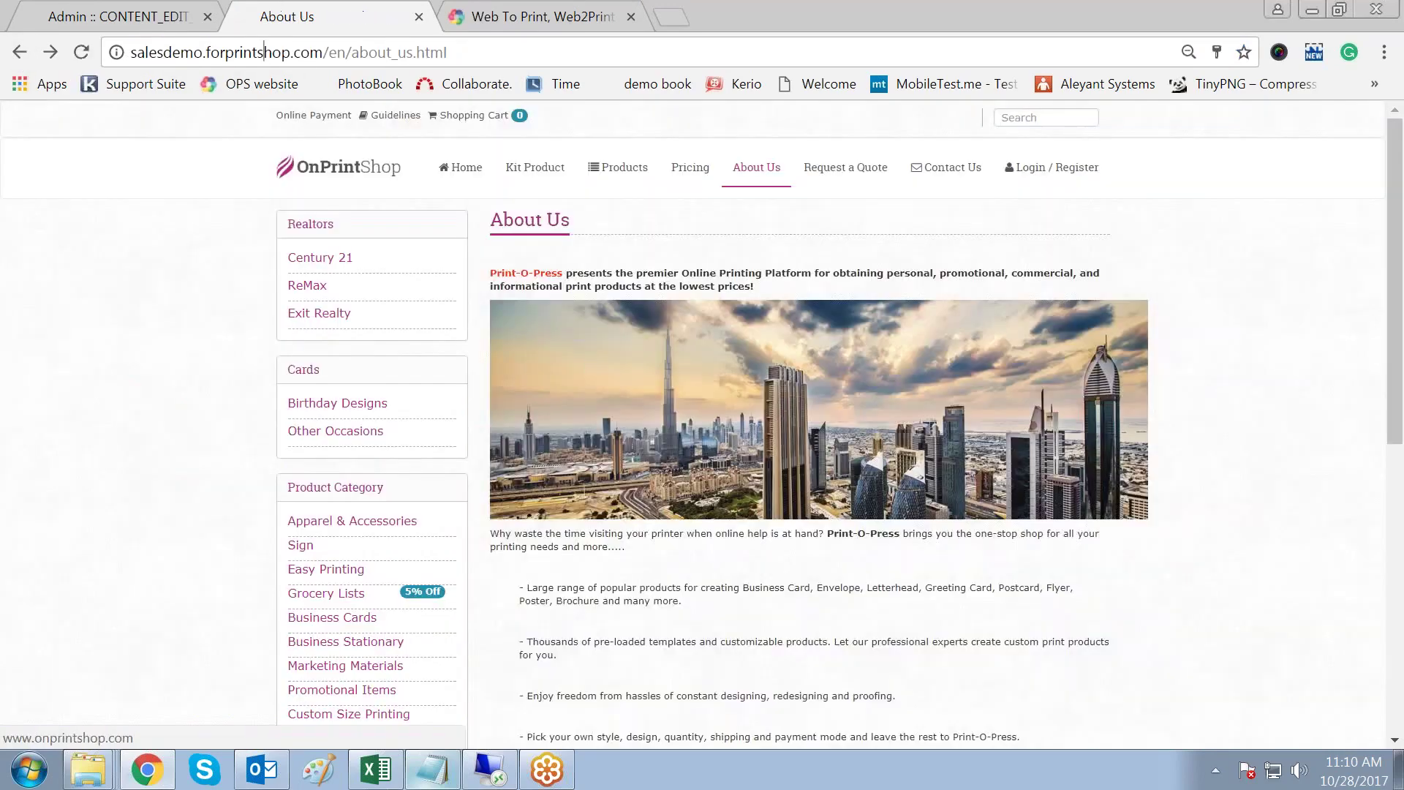
Step: Enlarge the About Us contents editor in the admin to view the image, and open the storefront home page
left_click(117, 16)
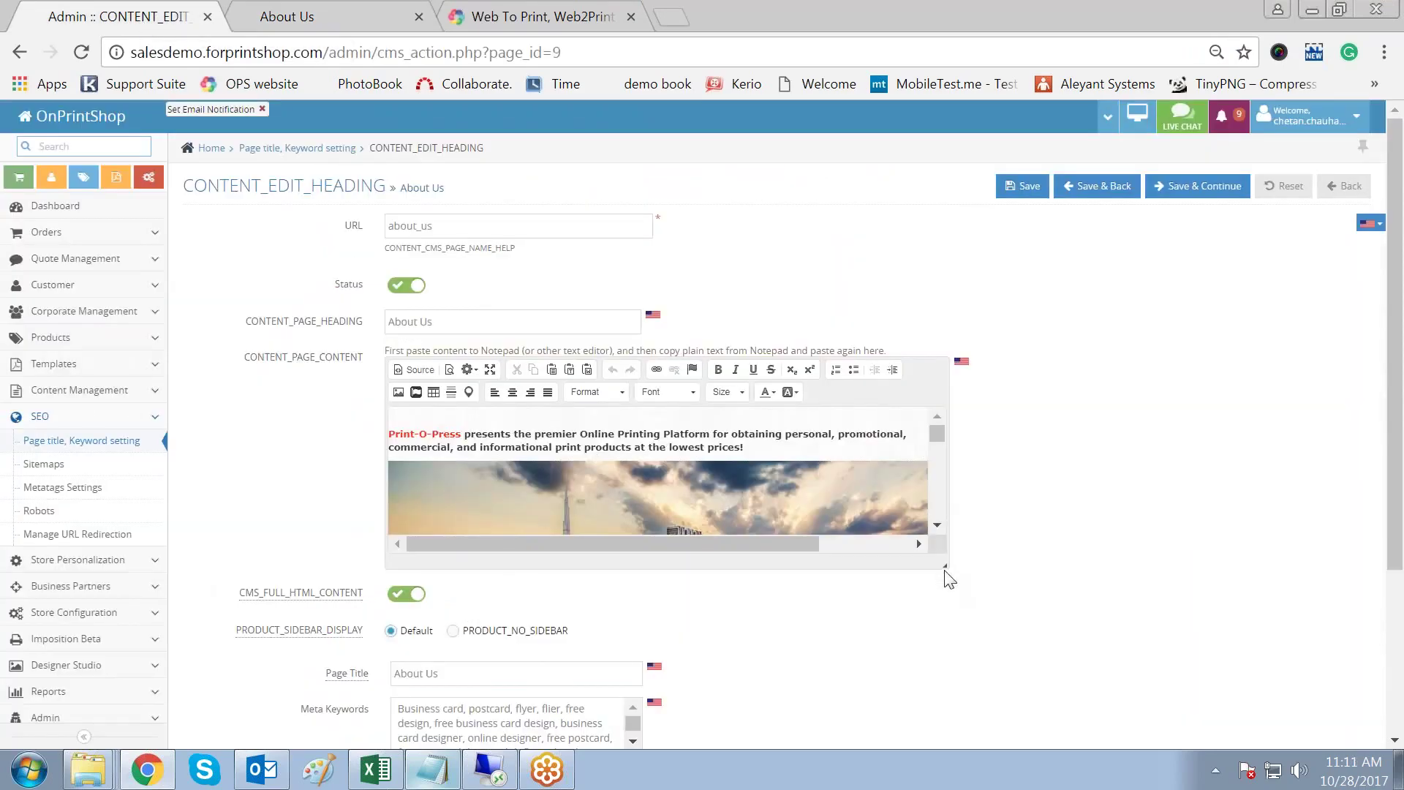
left_click_drag(945, 565, 967, 676)
left_click(614, 434)
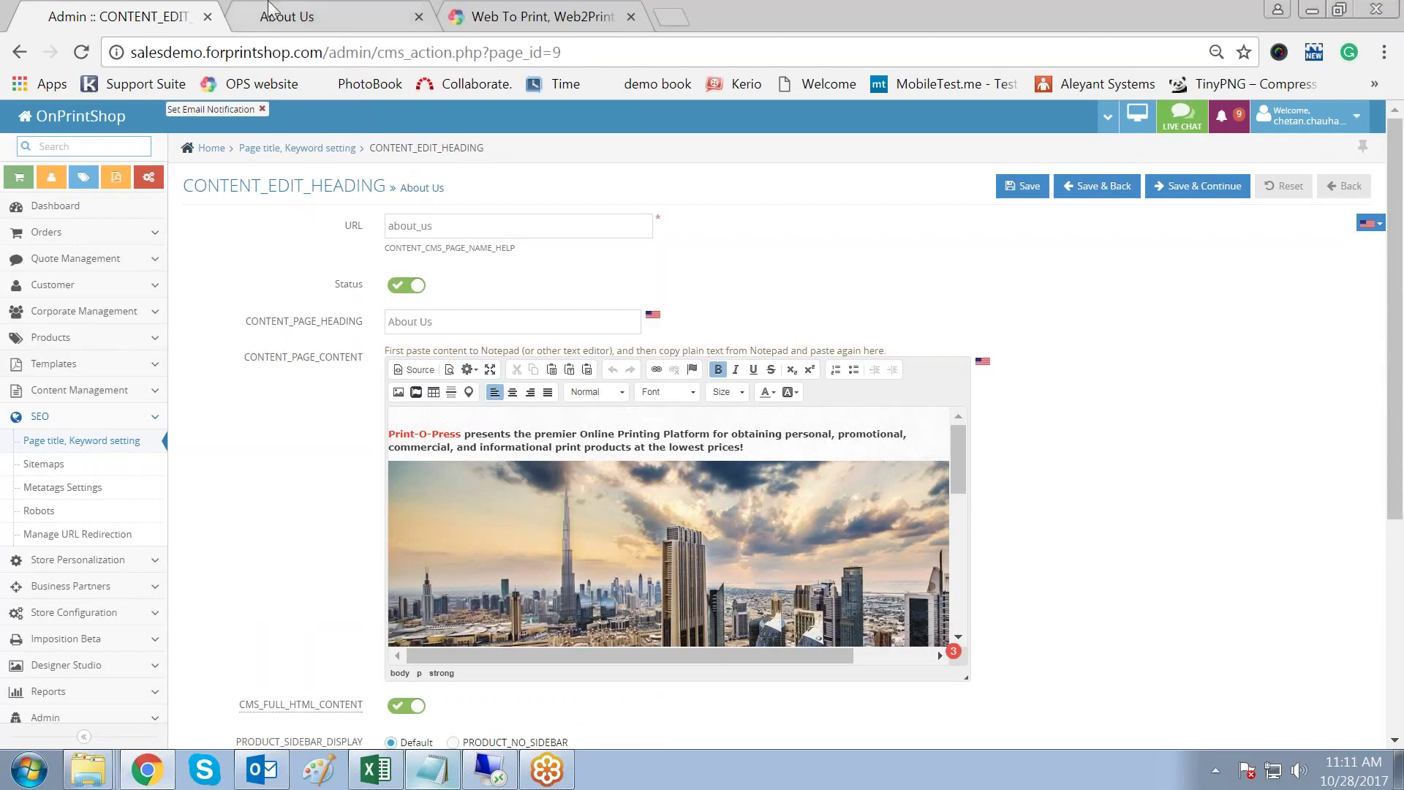
left_click(318, 22)
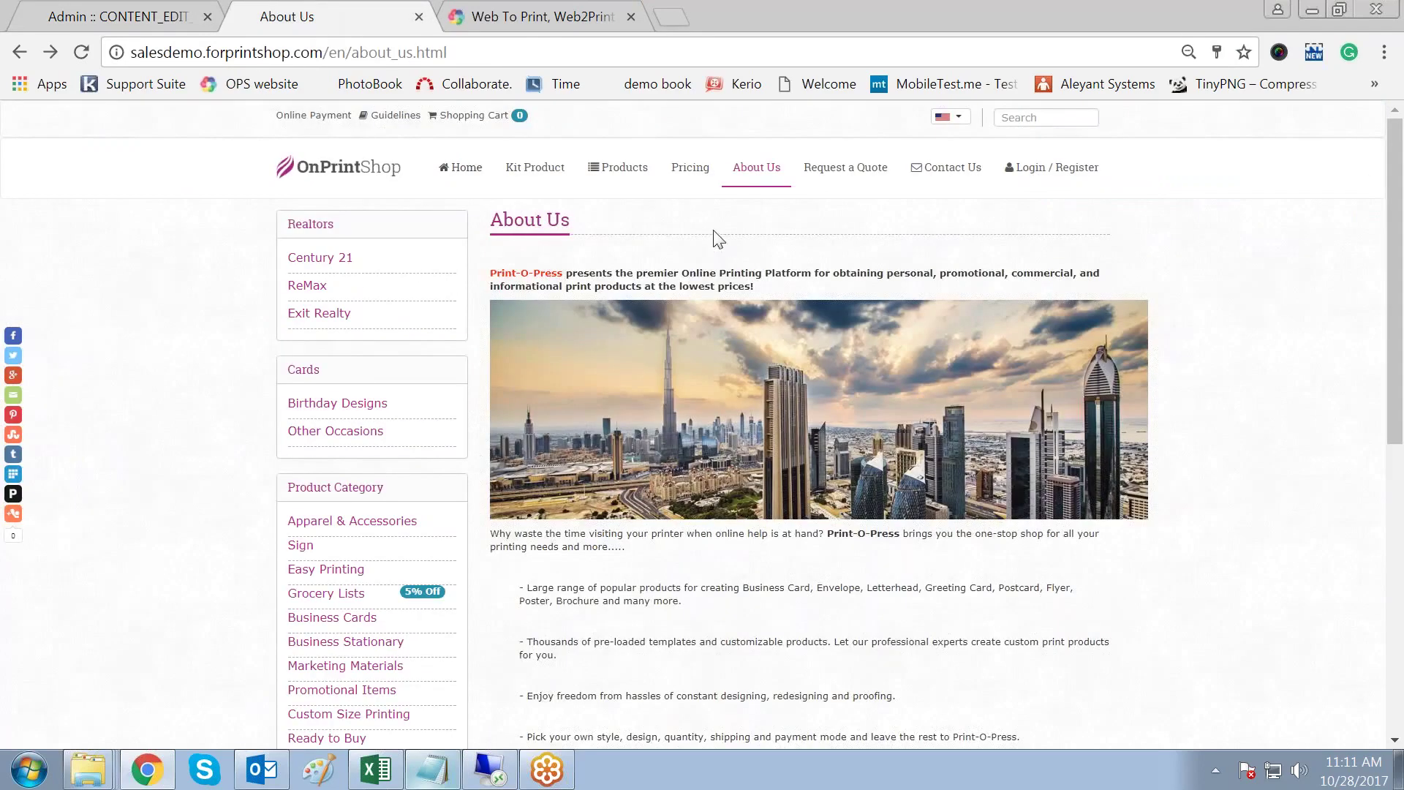
left_click(342, 171)
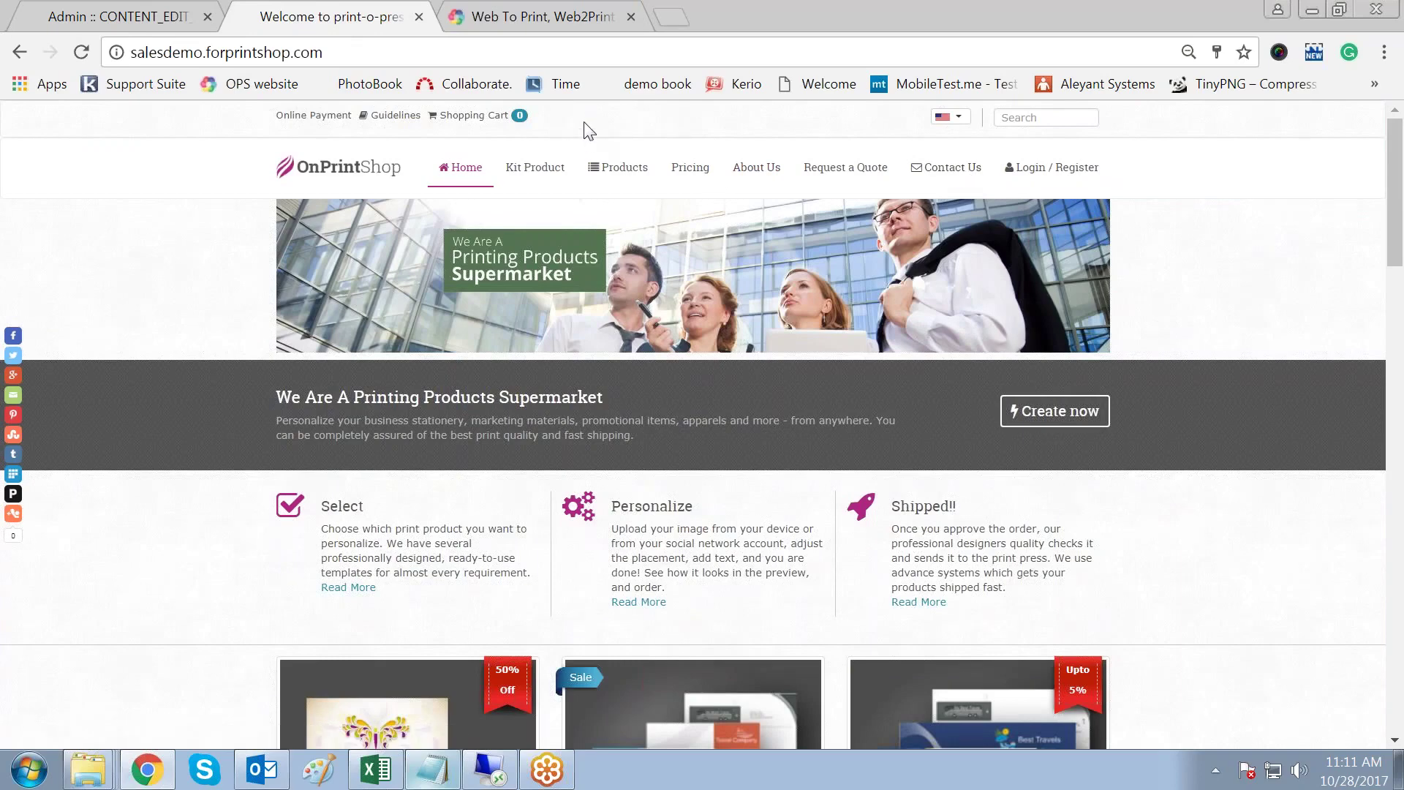
Step: Open the admin's Links - Header / Footer listing under Store Personalization and search it for "contact"
left_click(115, 19)
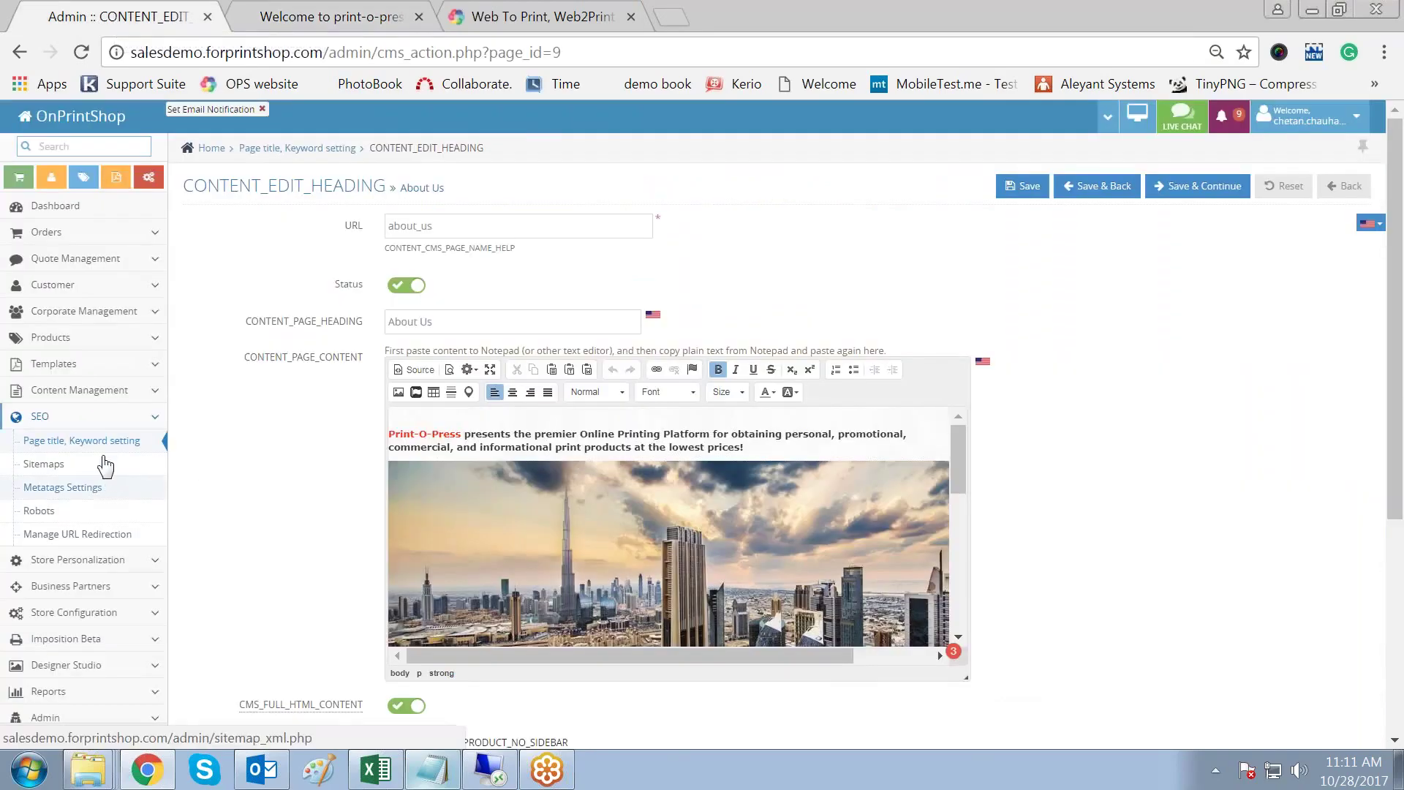
left_click(151, 421)
left_click(66, 444)
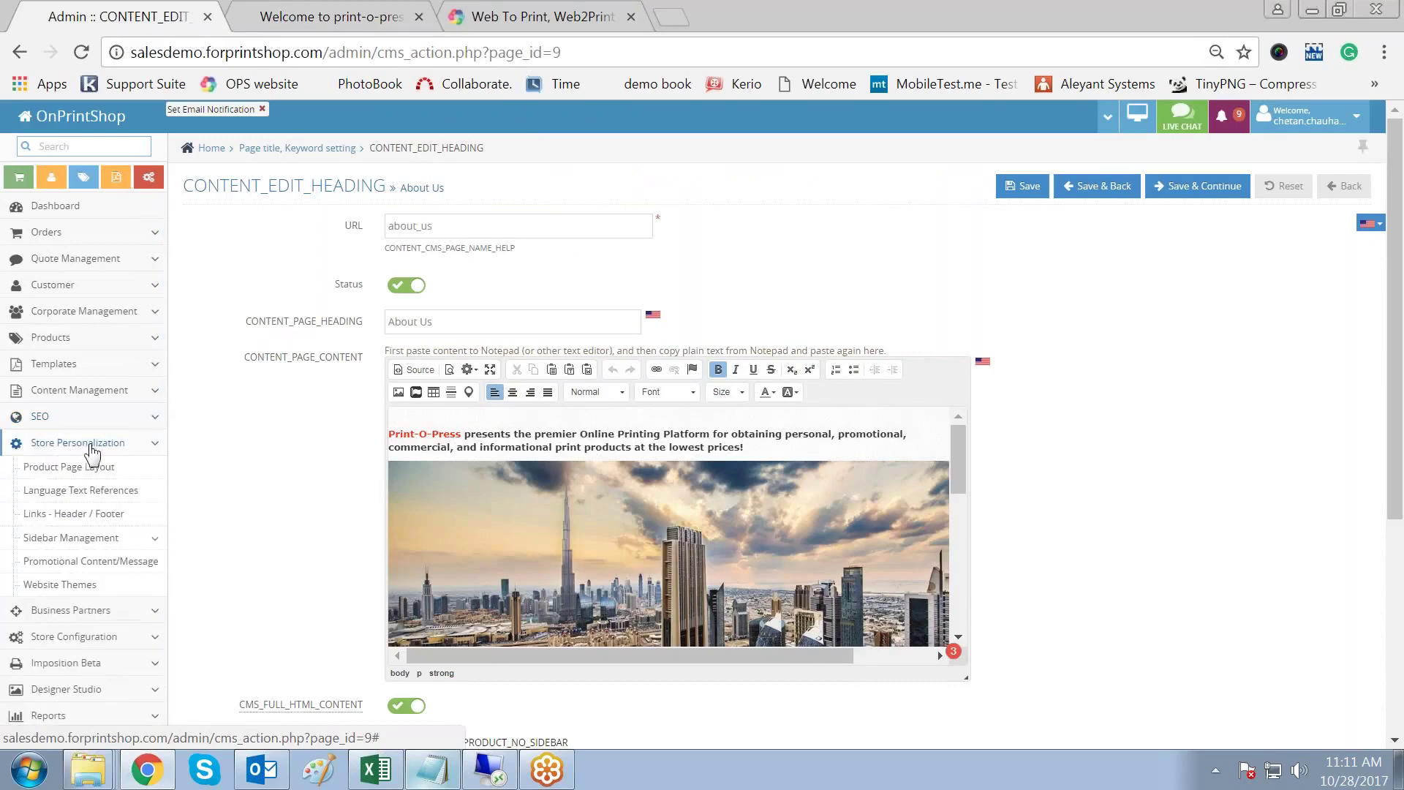
left_click(69, 515)
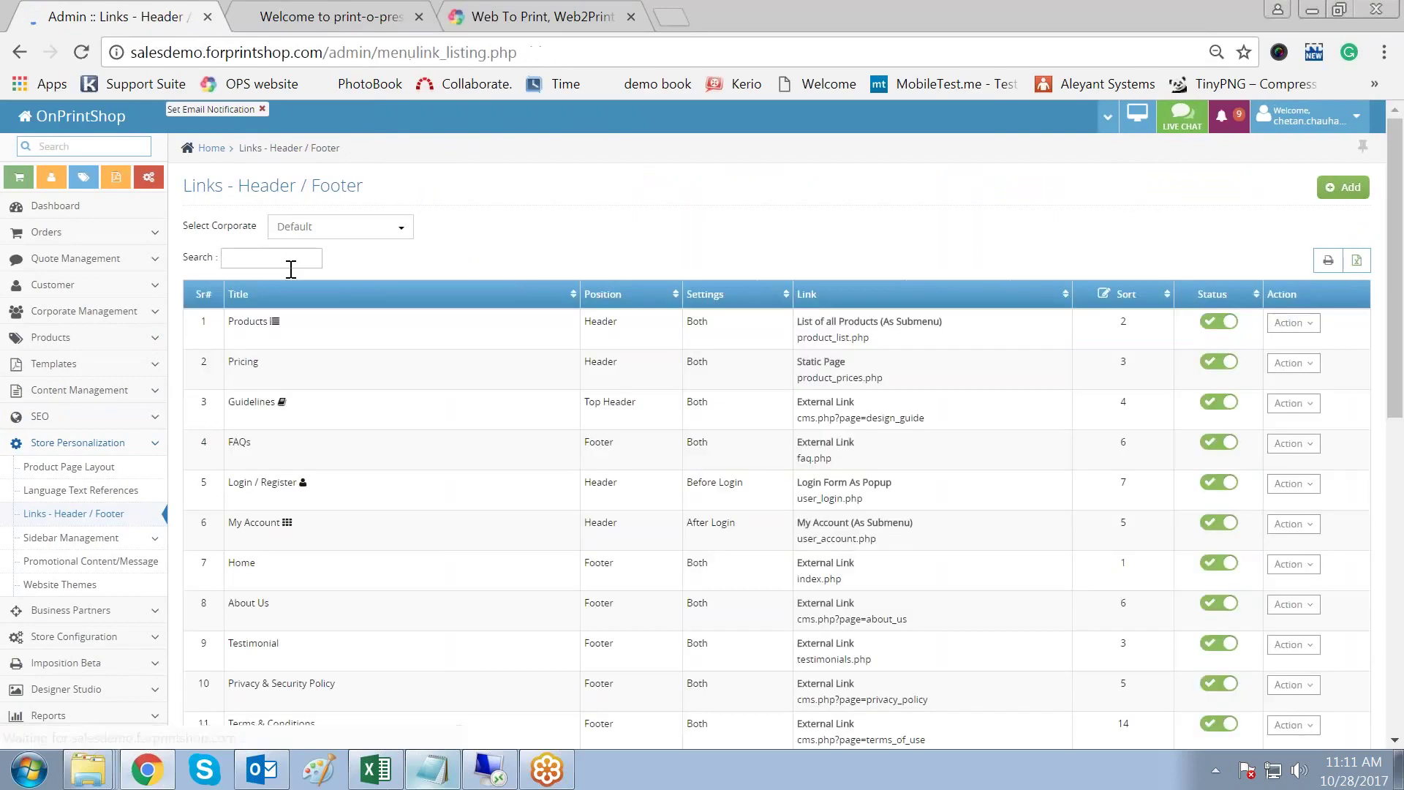
type("contact")
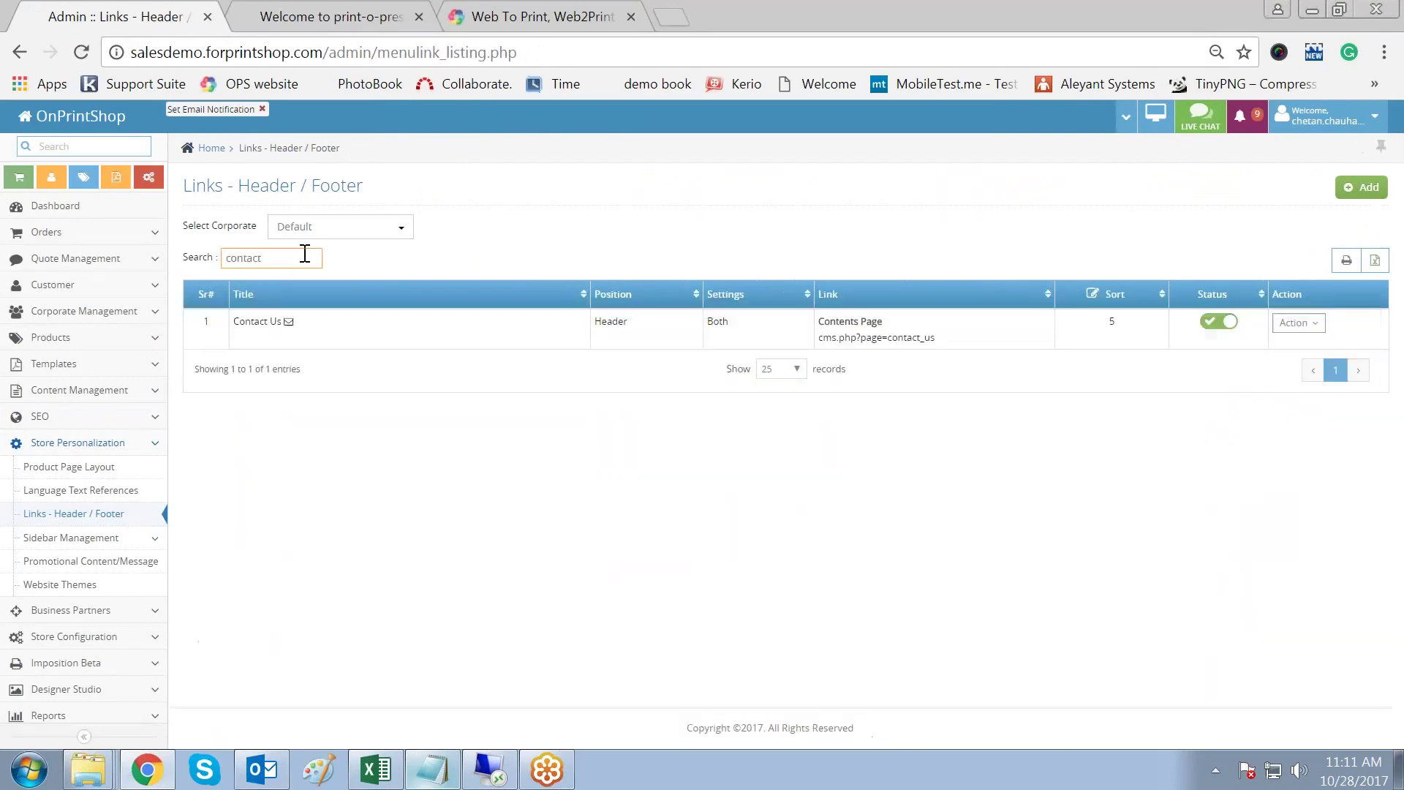
Step: Examine the position set for the Contact Us link and compare it with the storefront home page's menu
left_click(637, 327)
left_click_drag(599, 320, 627, 320)
left_click(618, 527)
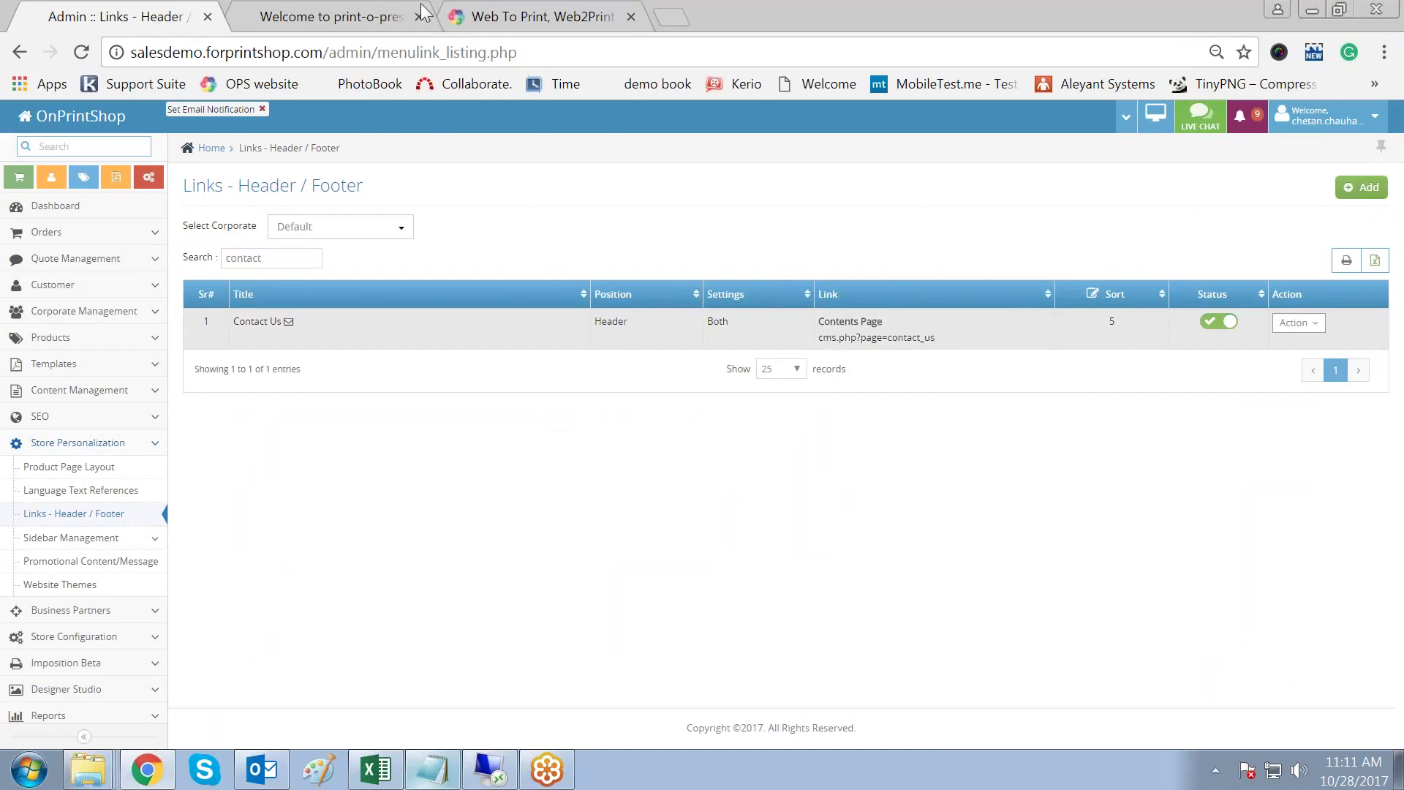
left_click(377, 15)
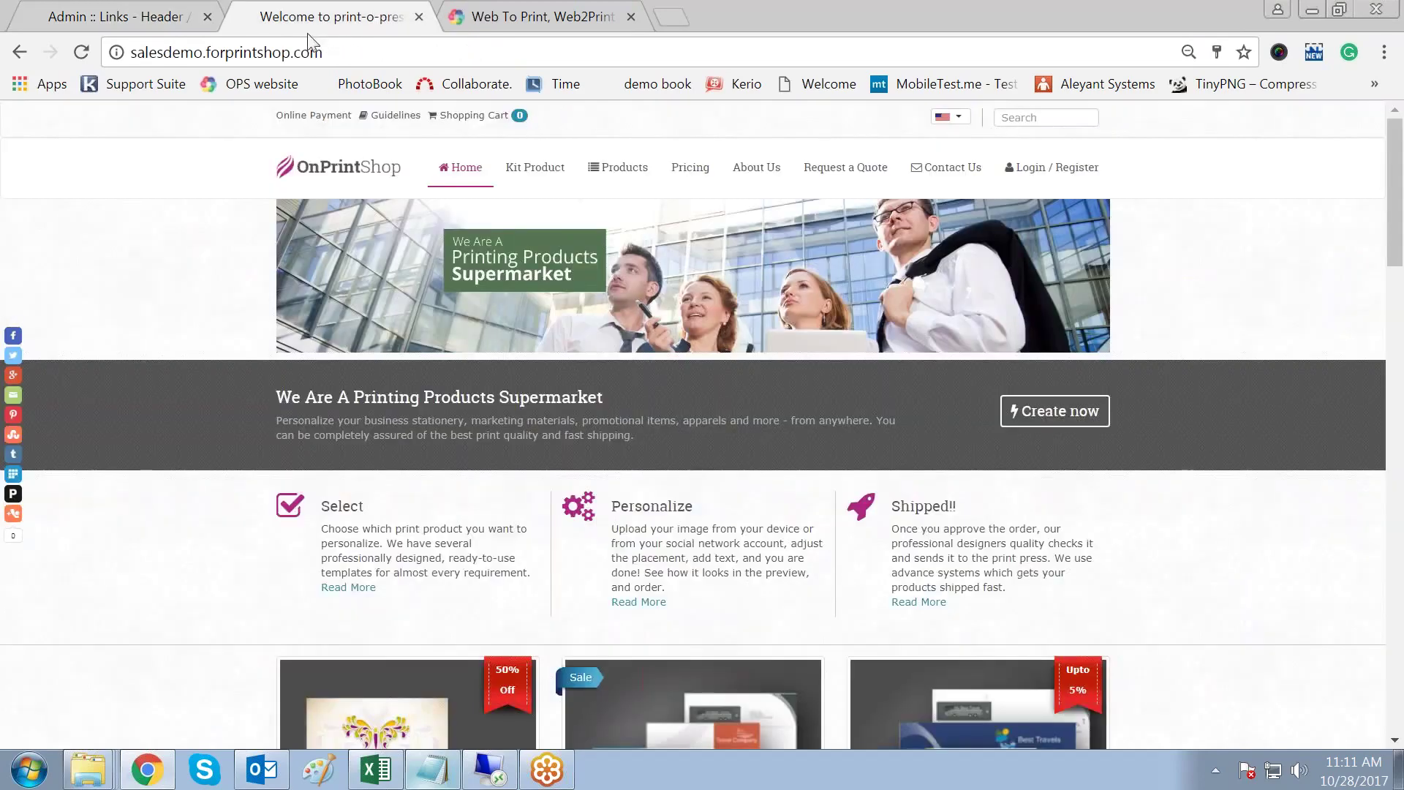
left_click(151, 21)
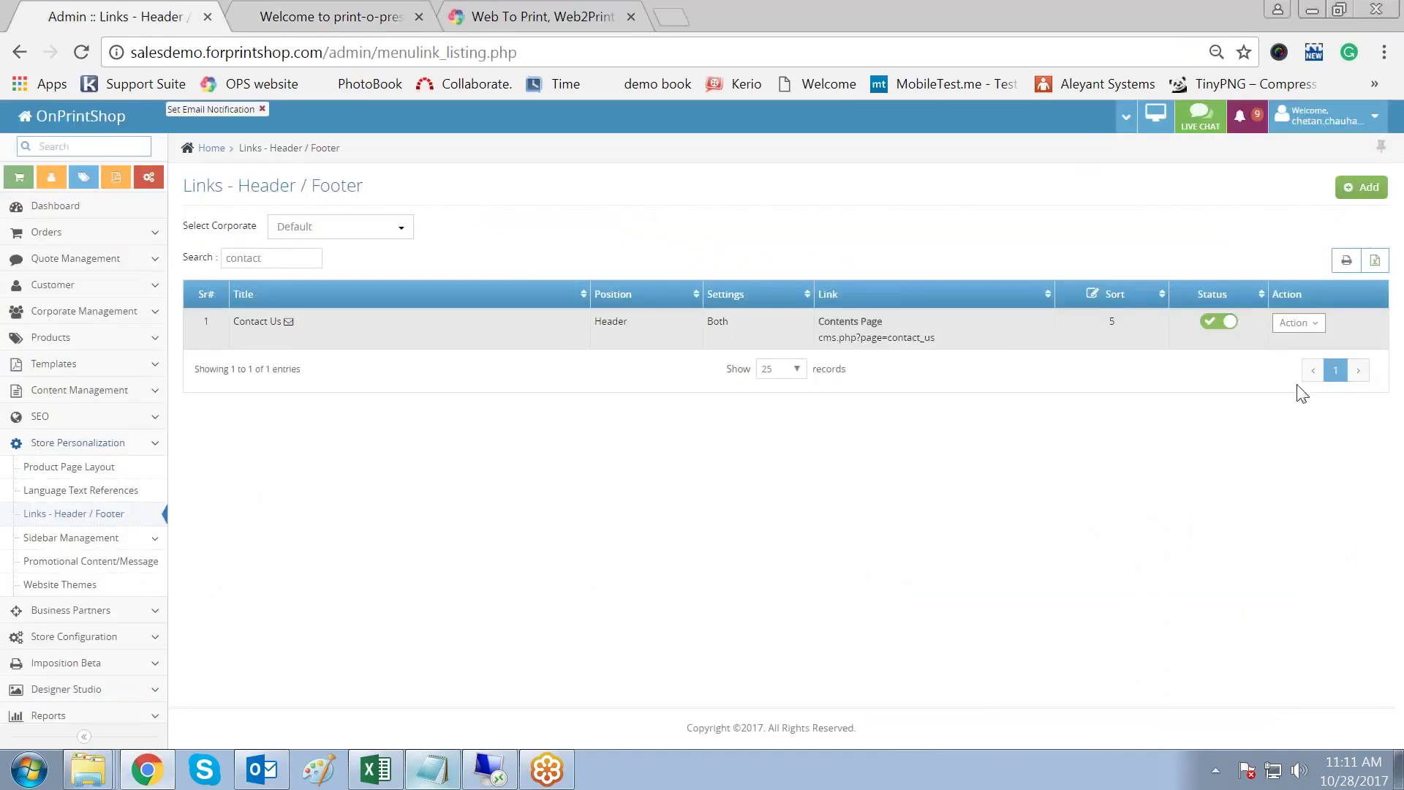
Step: Edit the Contact Us menu link to use the Top Header position and the Contact Us contents page, and save it
left_click(1298, 324)
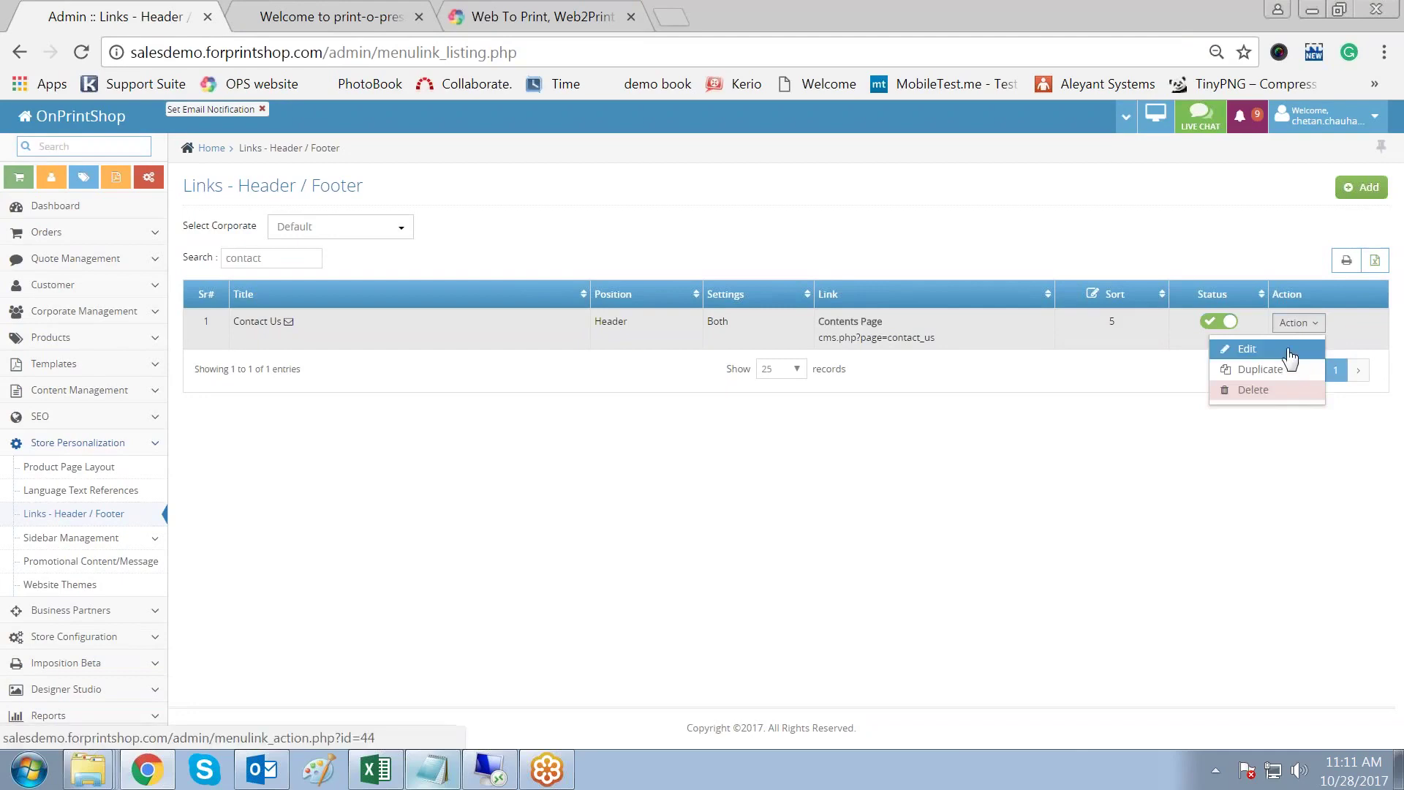
left_click(1287, 349)
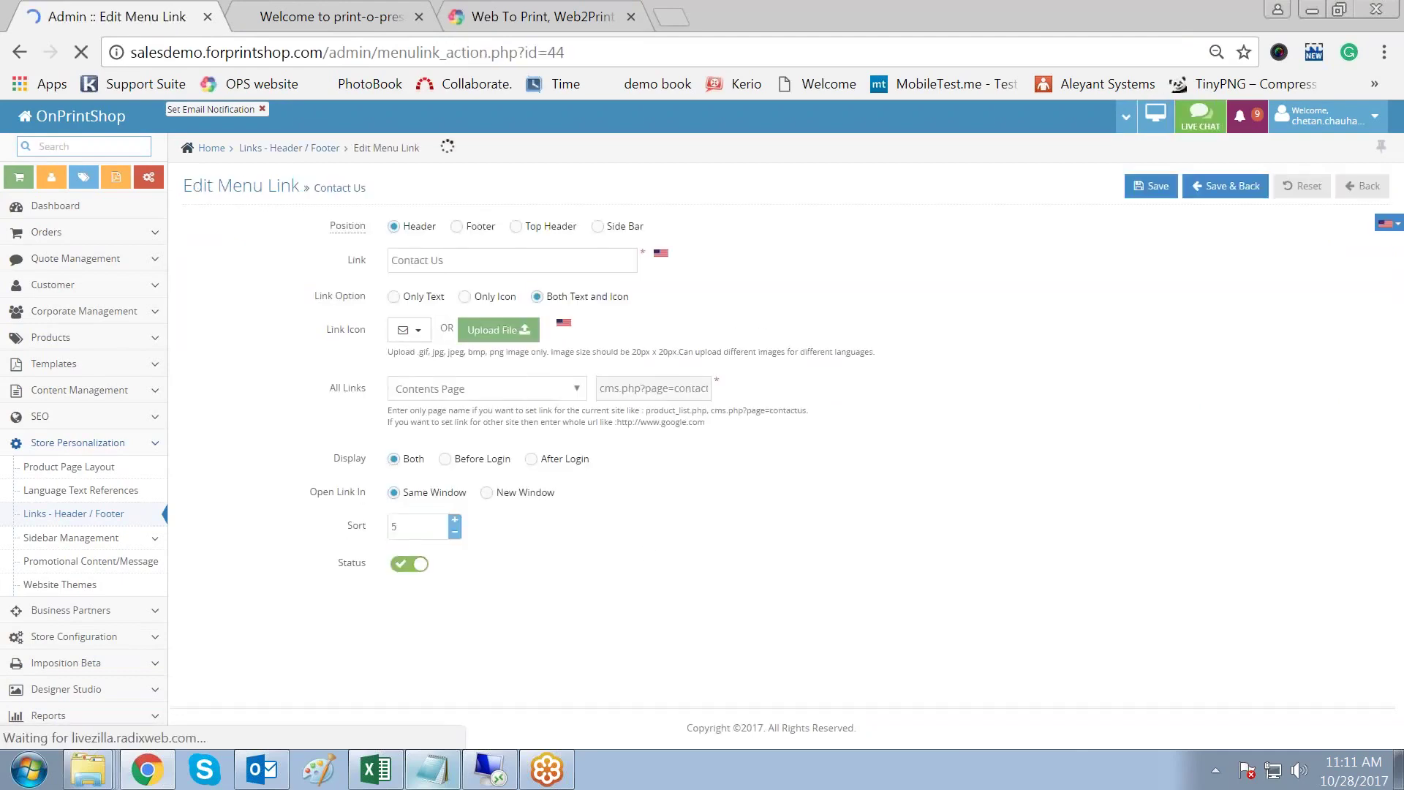
left_click(516, 227)
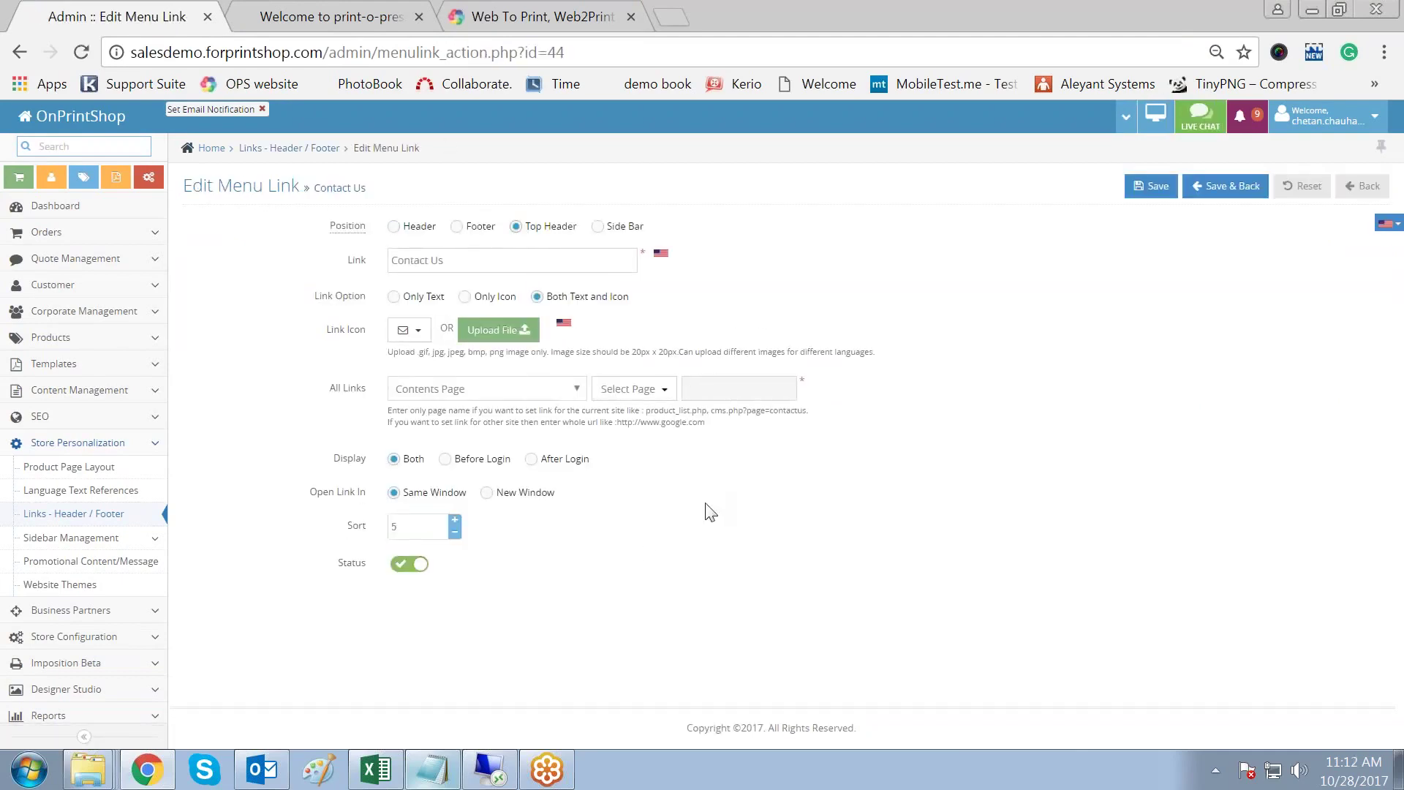
left_click(1155, 190)
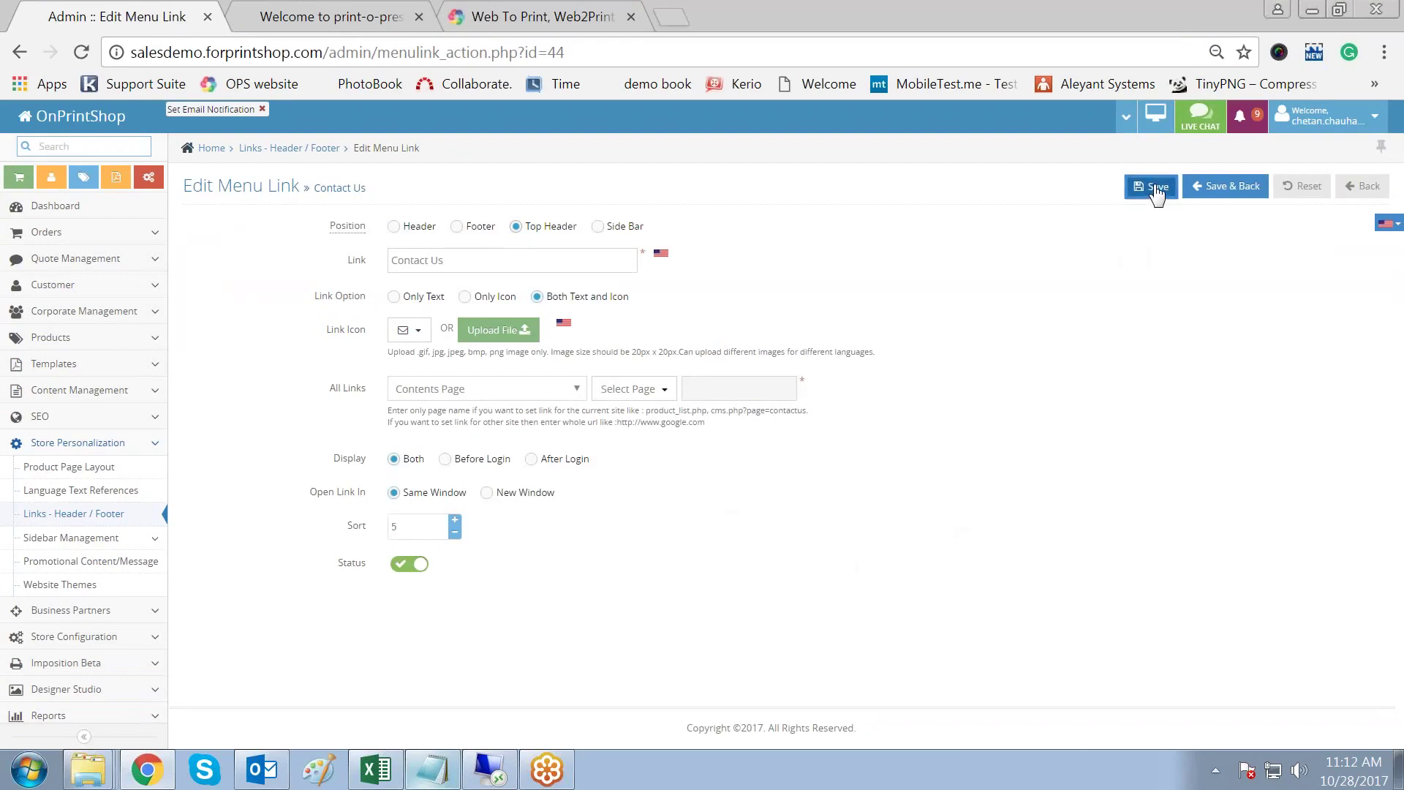
left_click(527, 394)
left_click(633, 396)
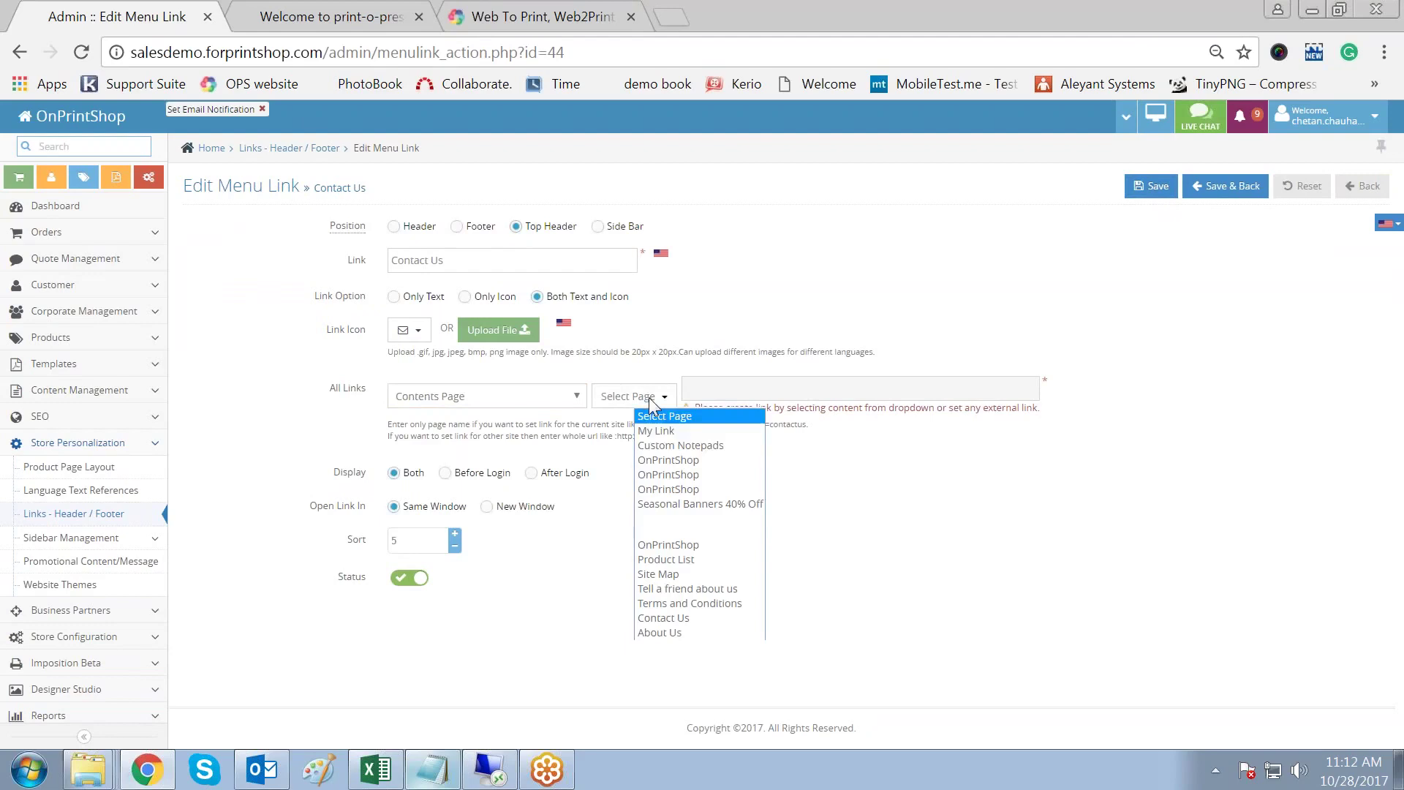
left_click(693, 620)
left_click(1150, 186)
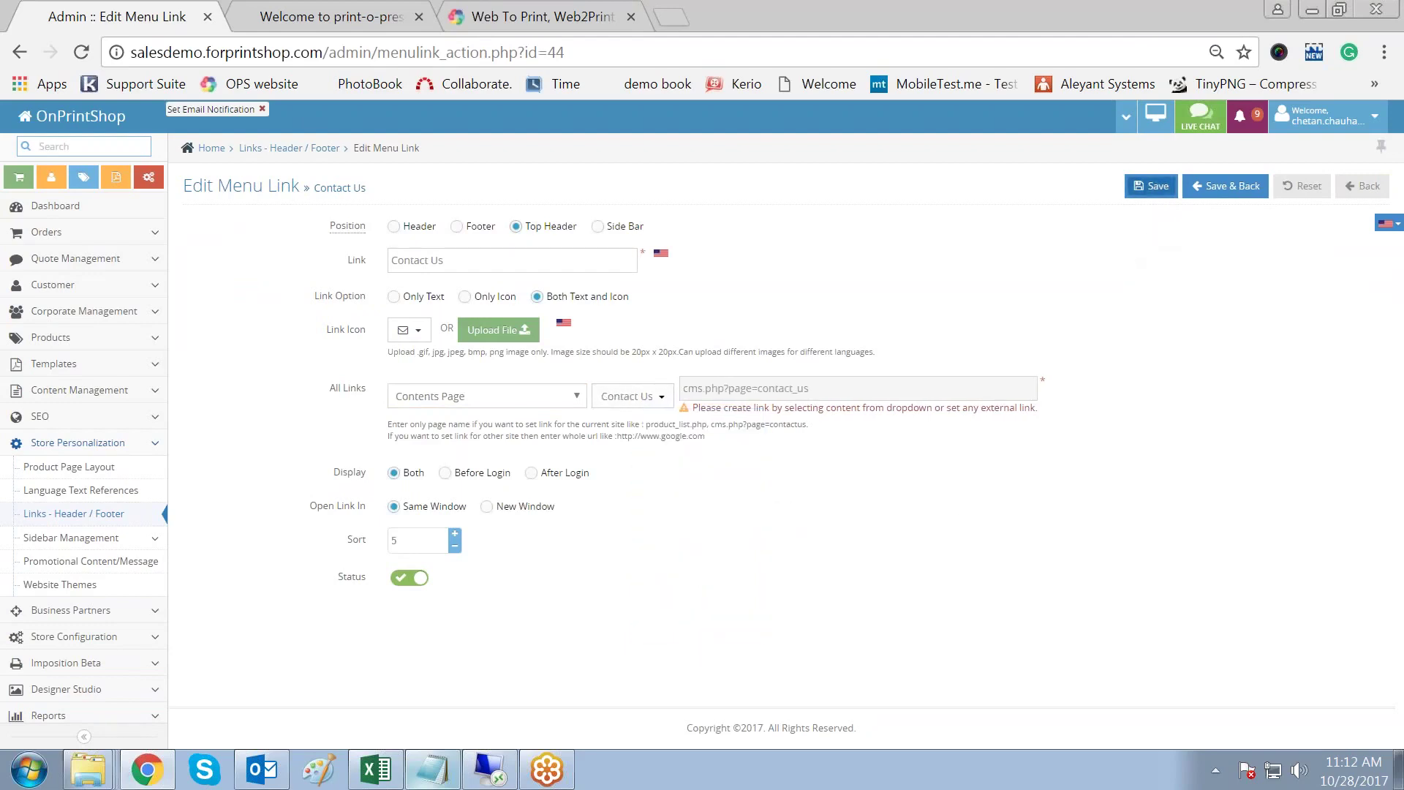
Step: Refresh the storefront home page to check the Contact Us link's placement, and save the menu link back to the listing
left_click(341, 22)
key("F5")
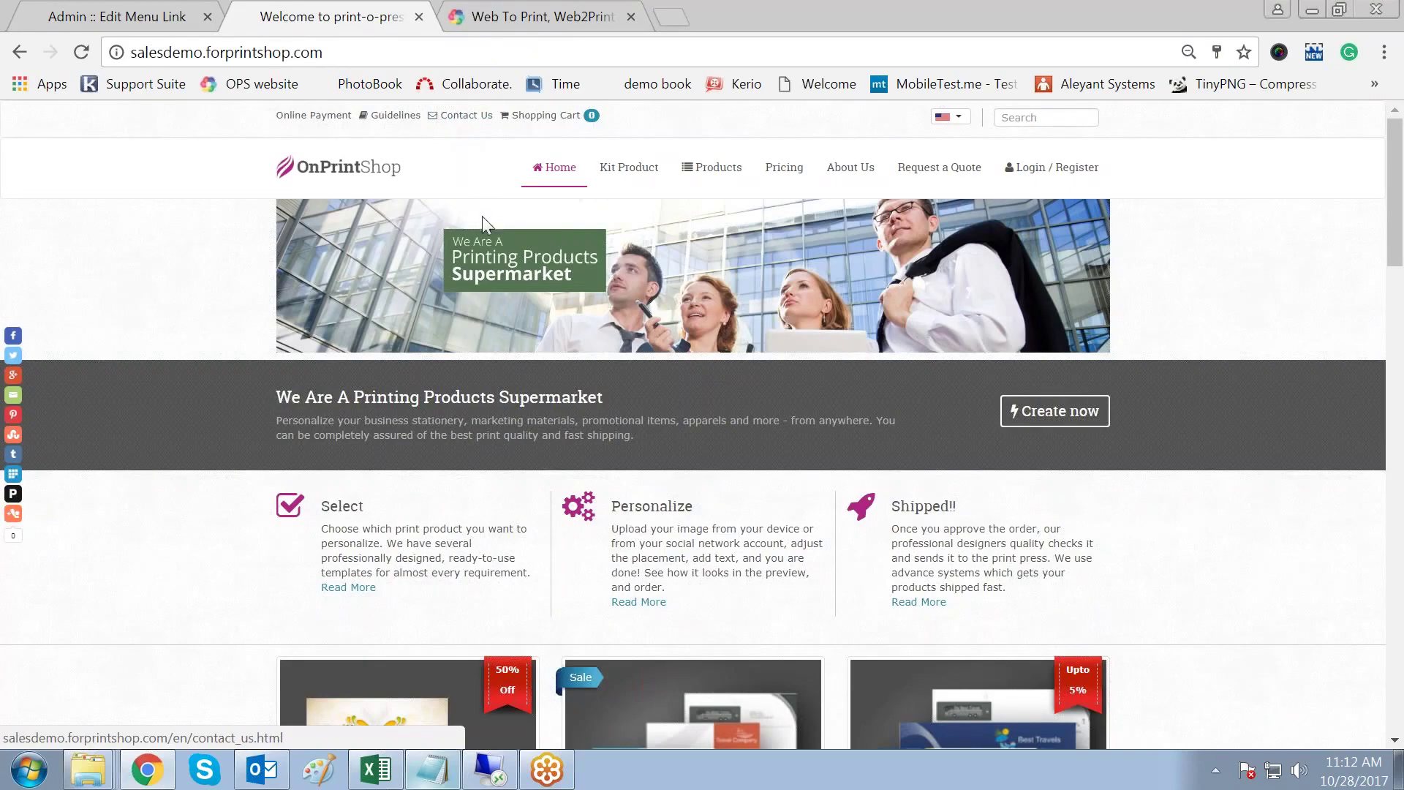
left_click(168, 16)
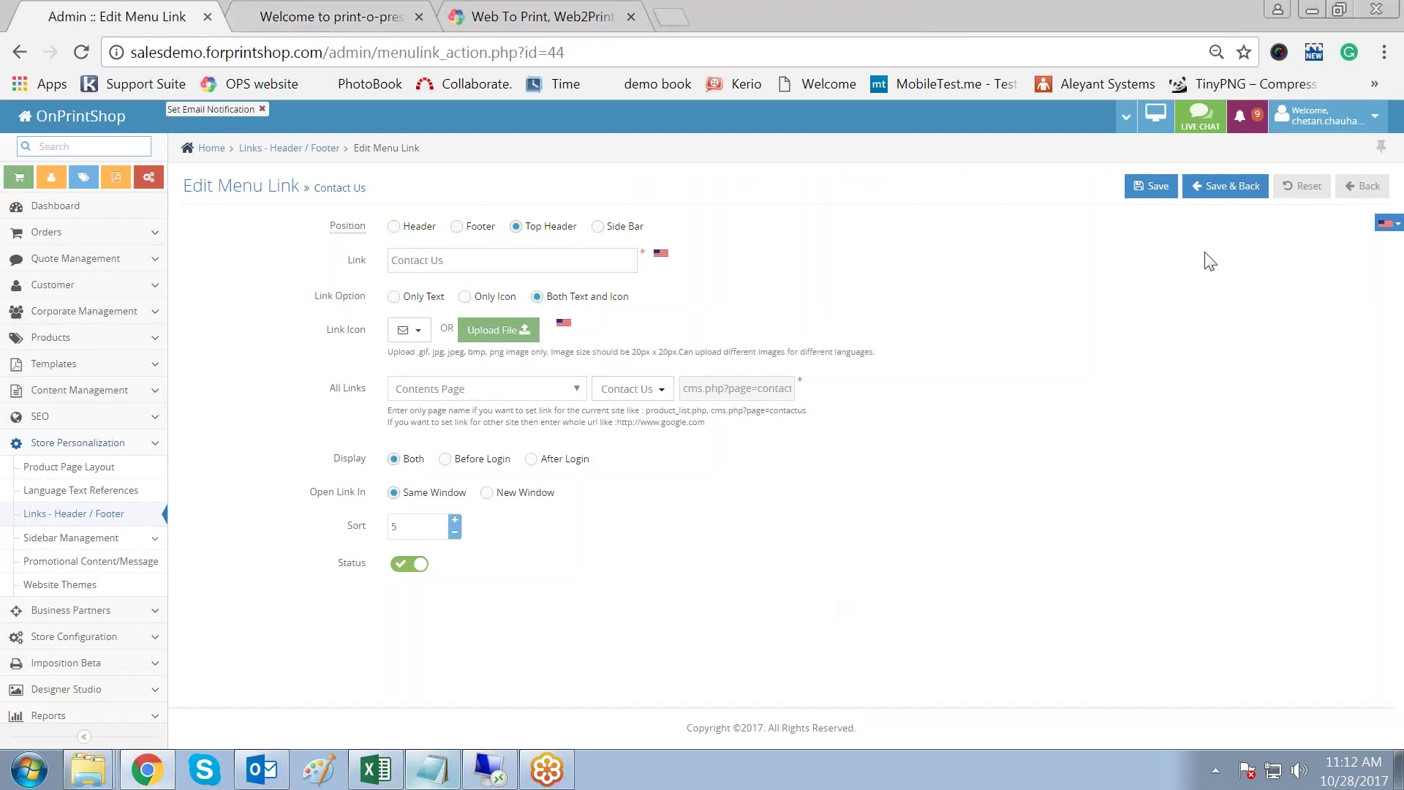
left_click(1225, 186)
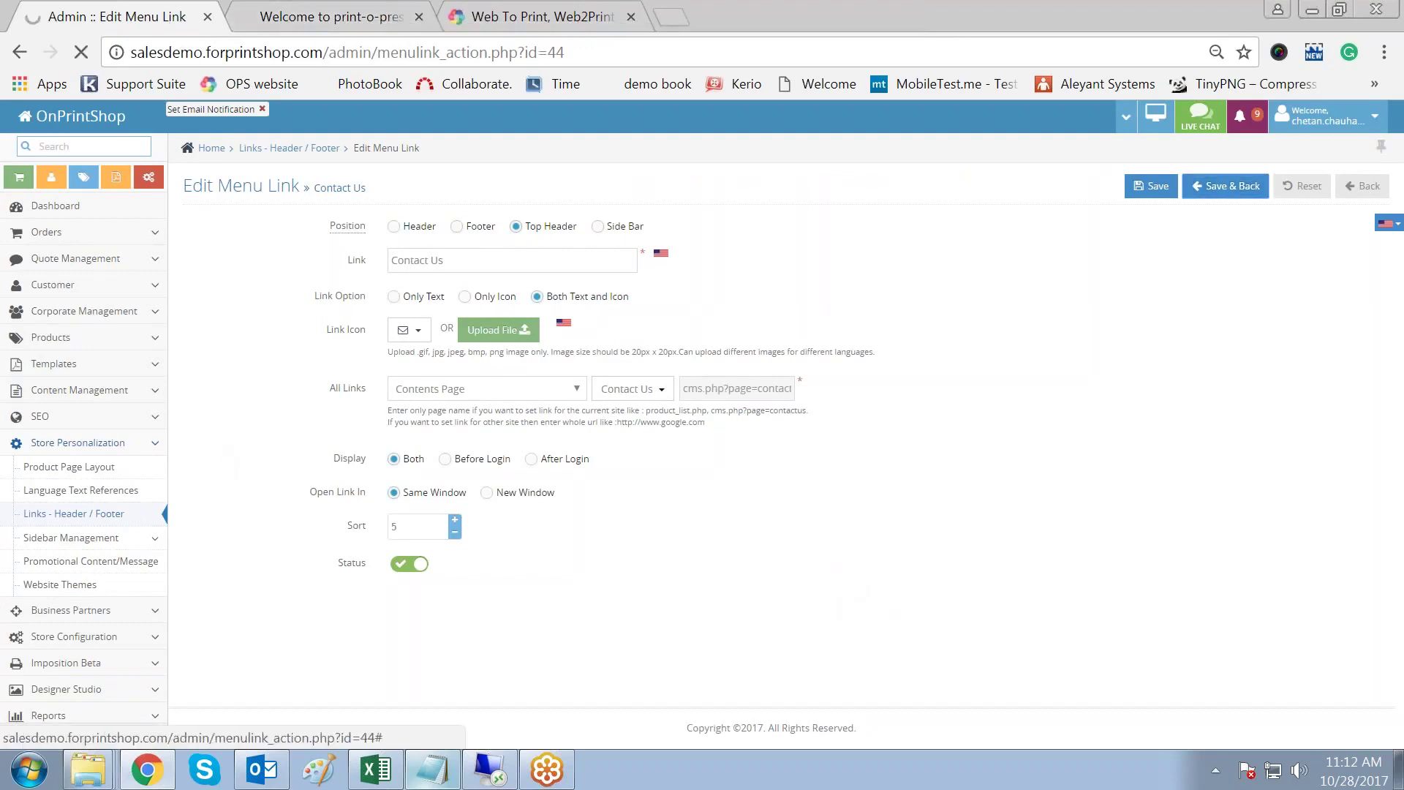
Step: Open the admin's Contents listing and examine the footer links at the end of the storefront home page
left_click(110, 390)
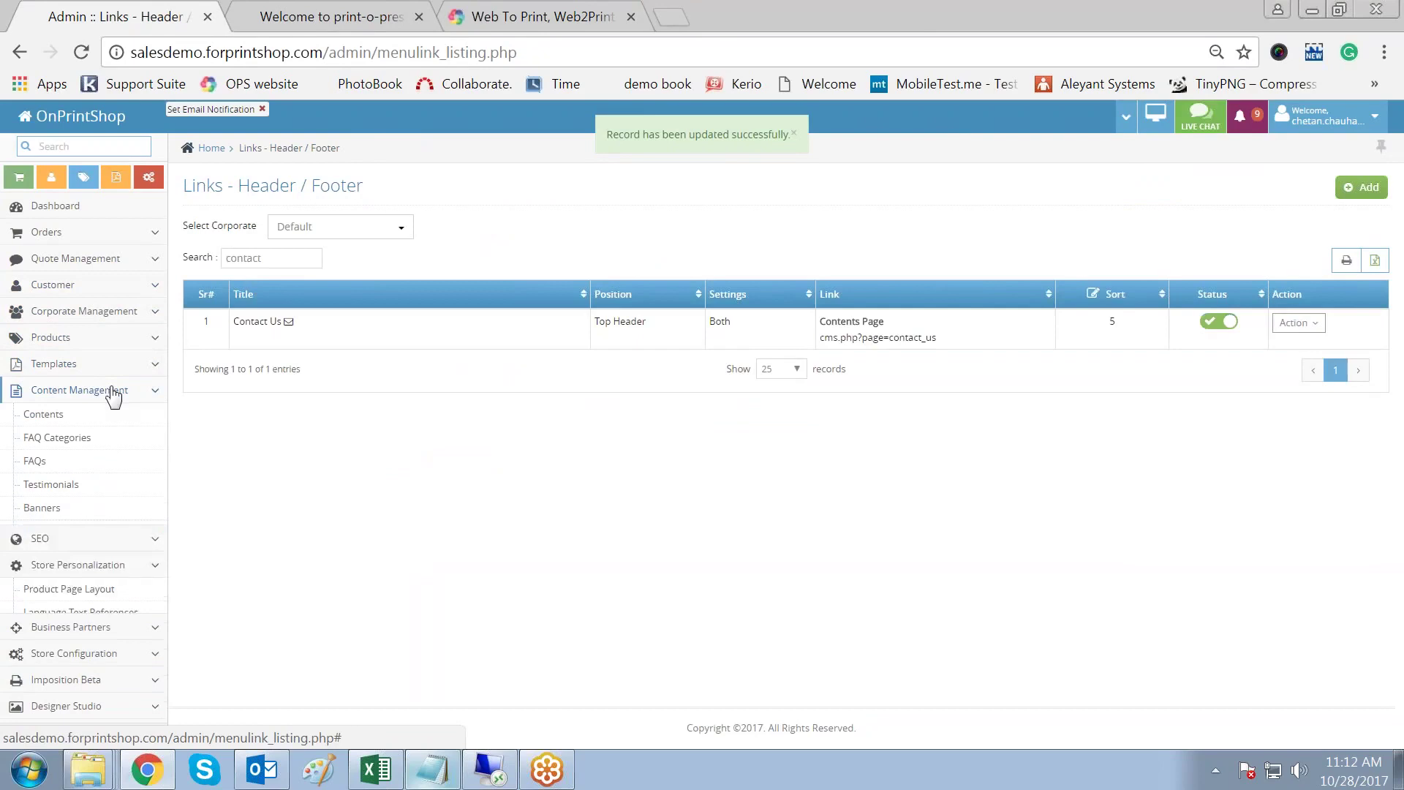
left_click(65, 415)
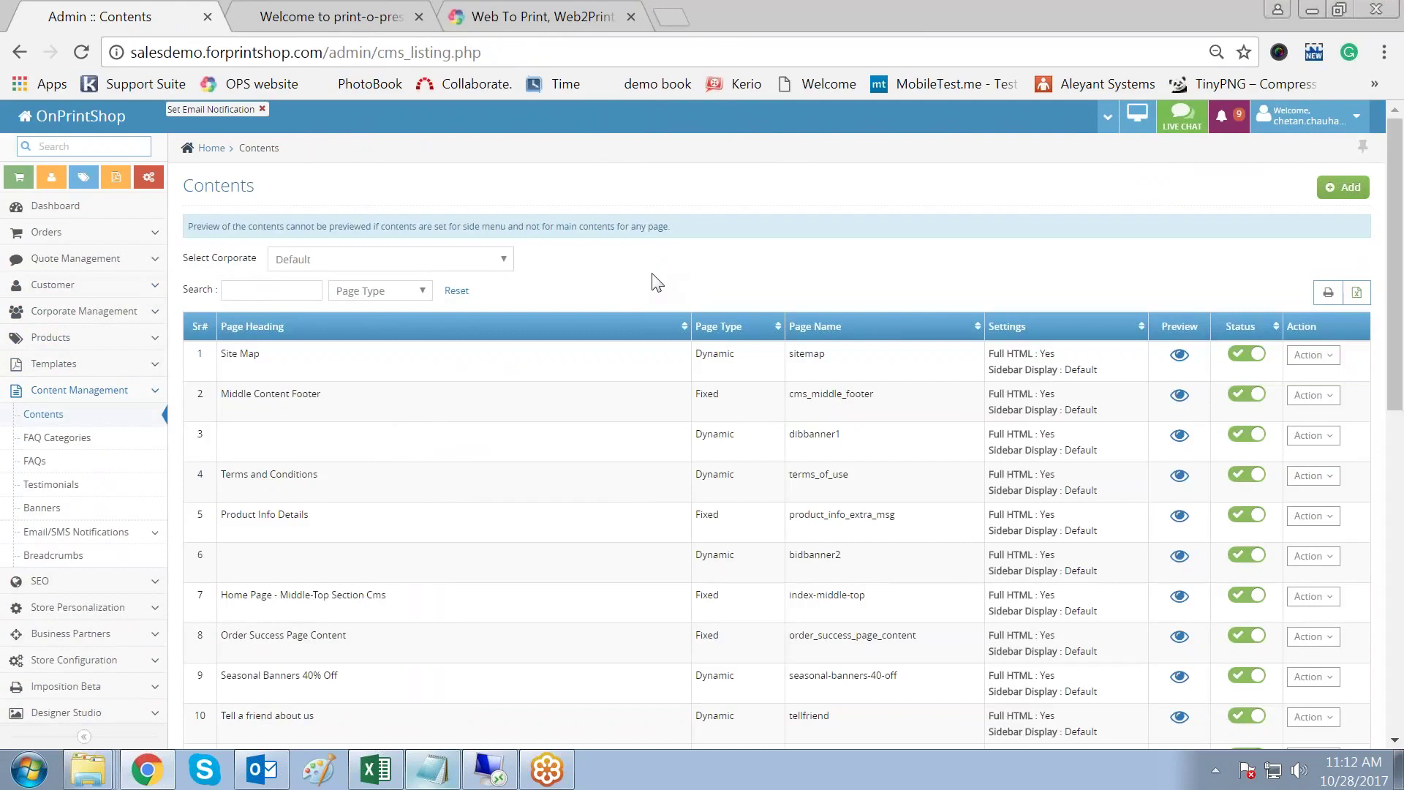
left_click(360, 21)
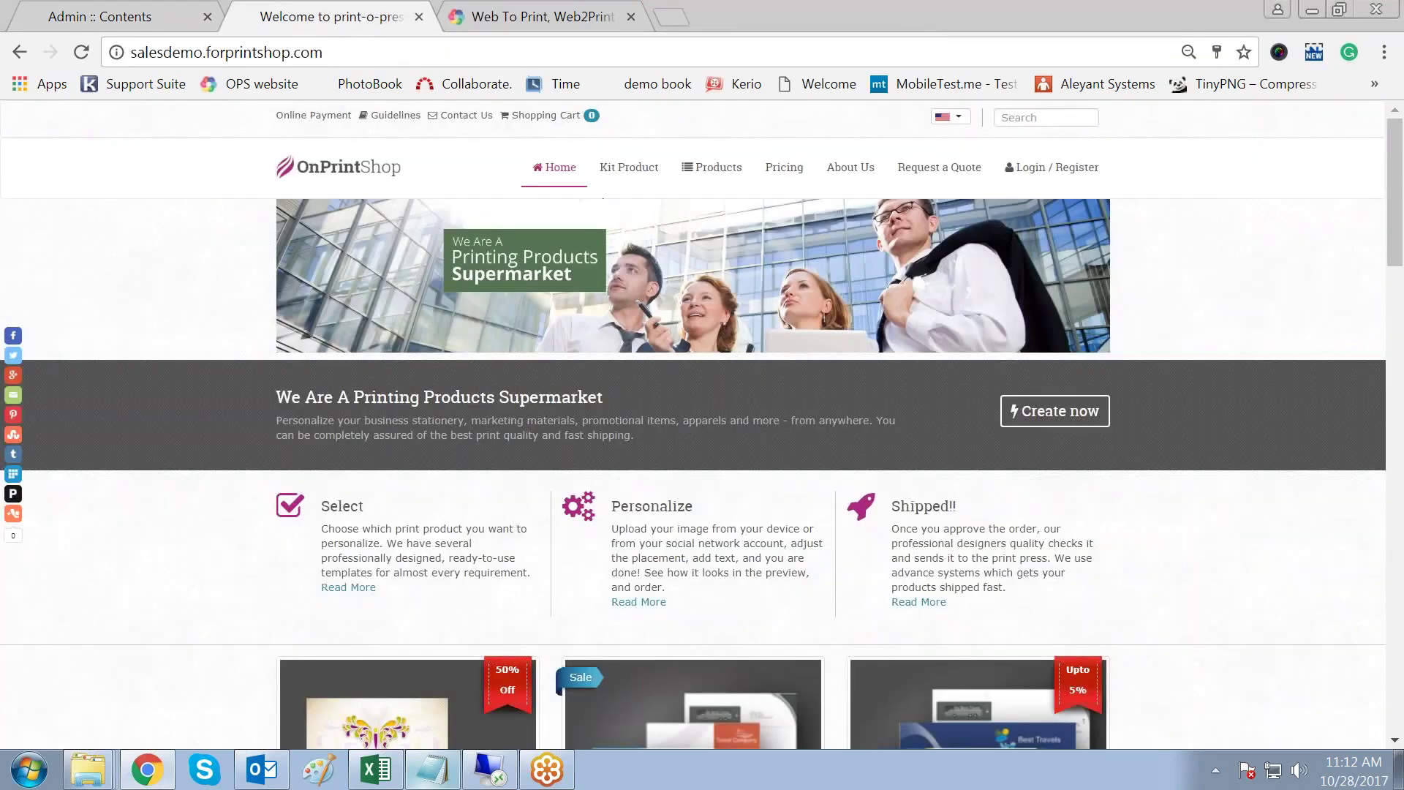
scroll(1295, 524, "down", 18)
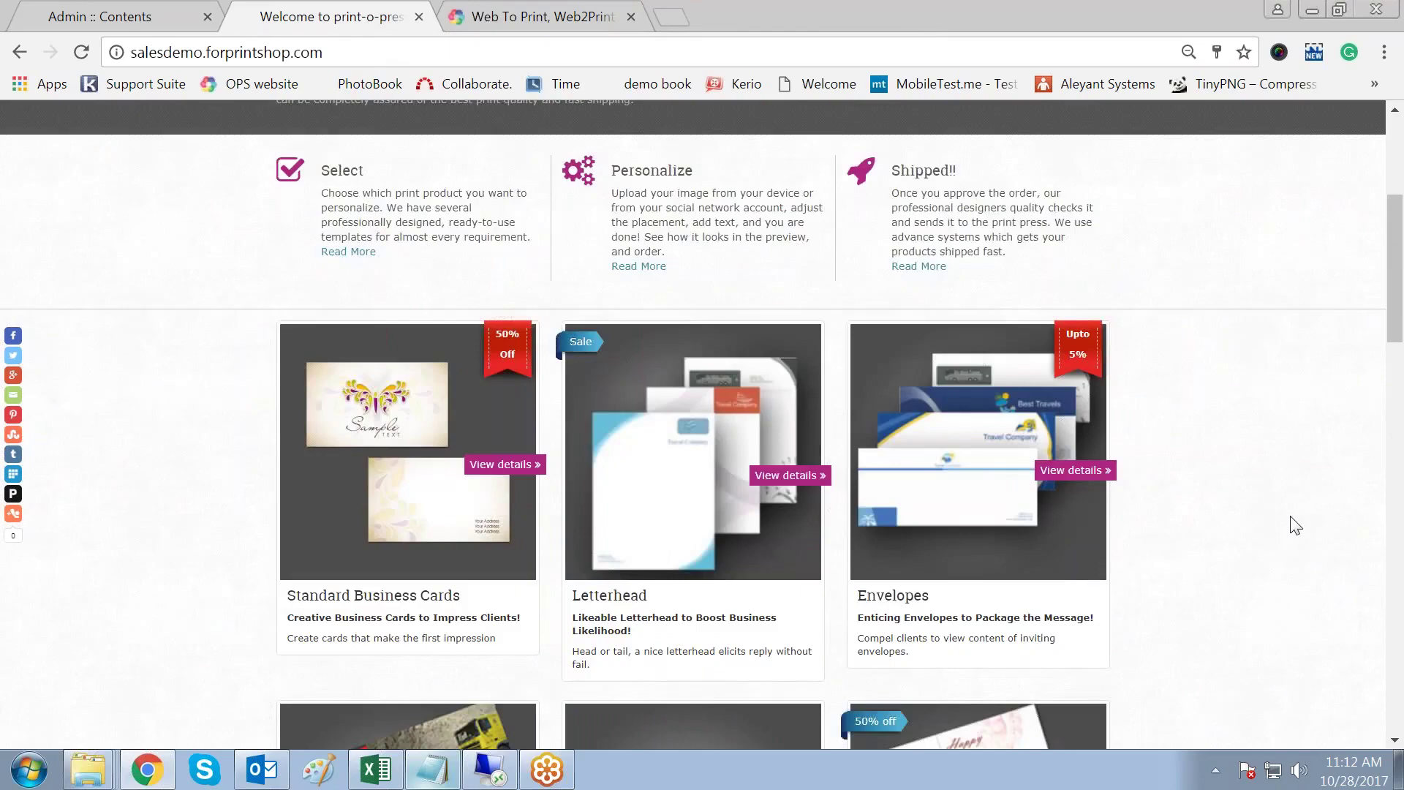
scroll(1295, 524, "down", 10)
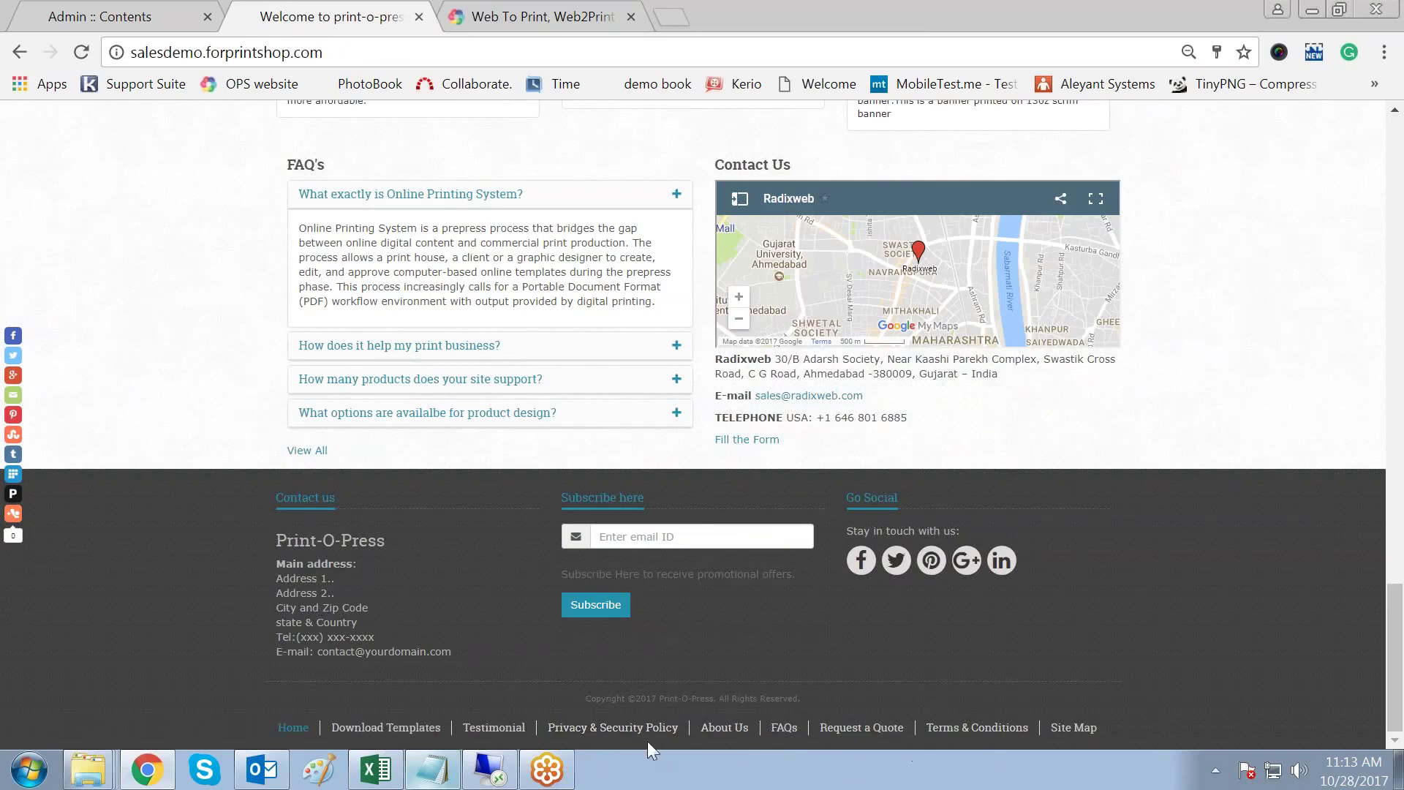
Step: Search the admin's Contents listing for "priva" and examine the actions offered for the Privacy Policy page
left_click(95, 19)
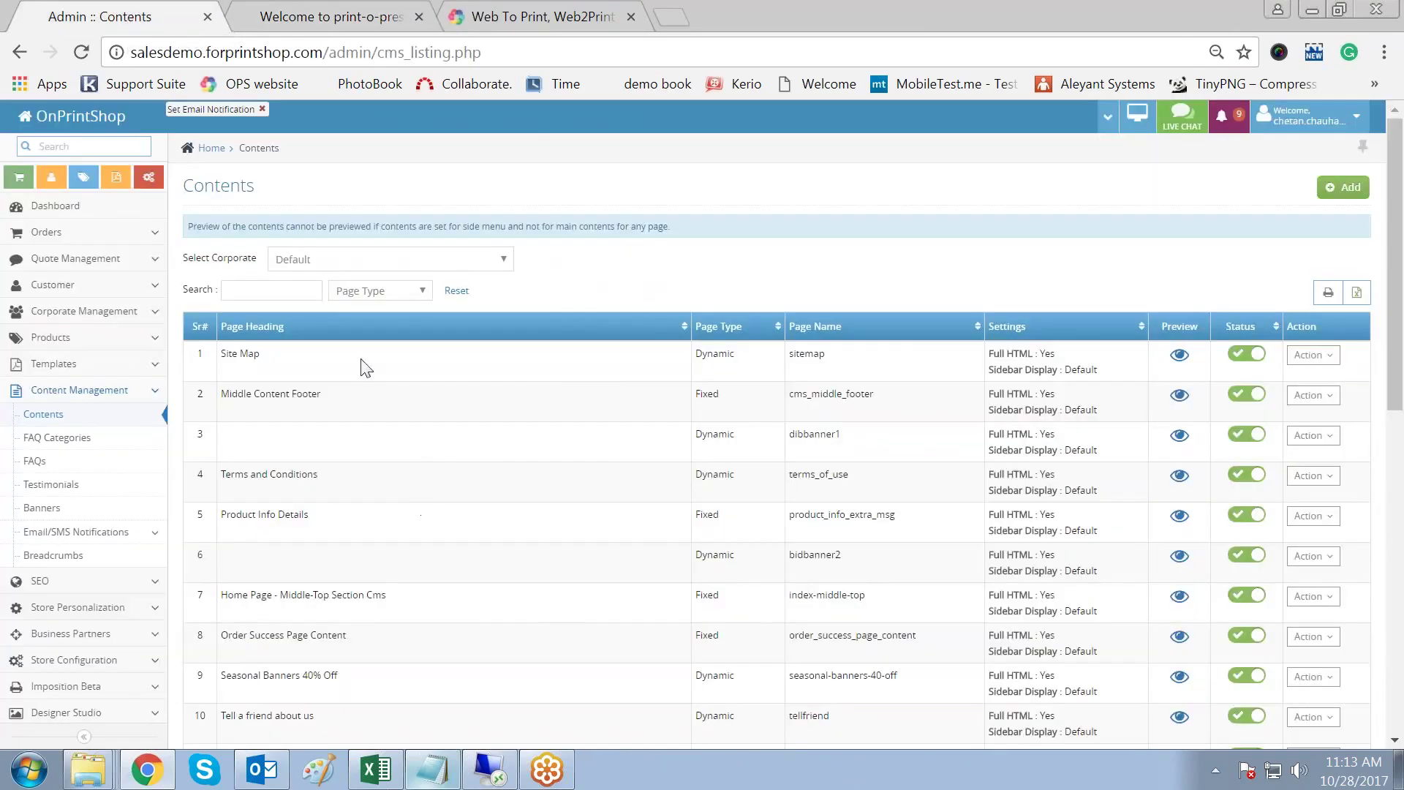
left_click(289, 291)
type("priv")
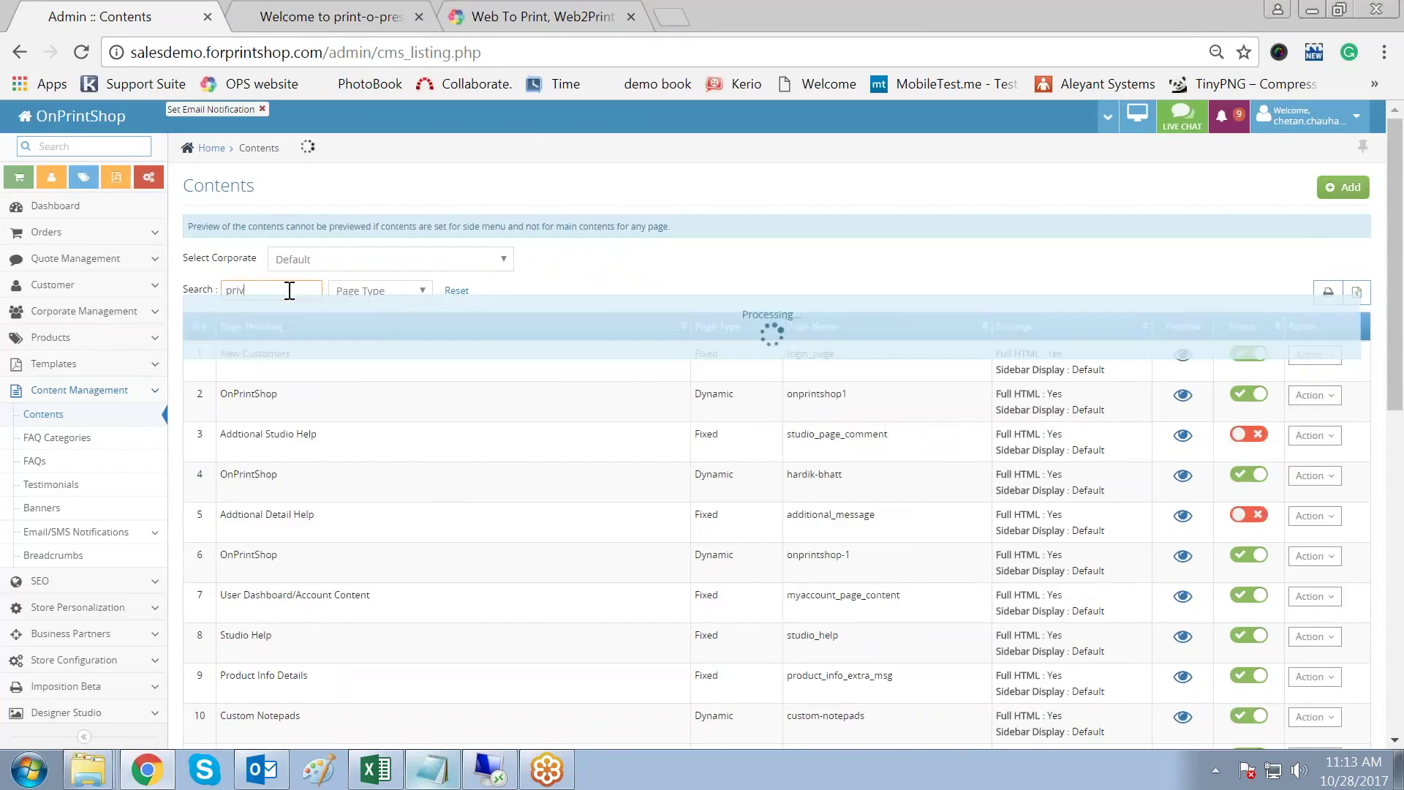
type("a")
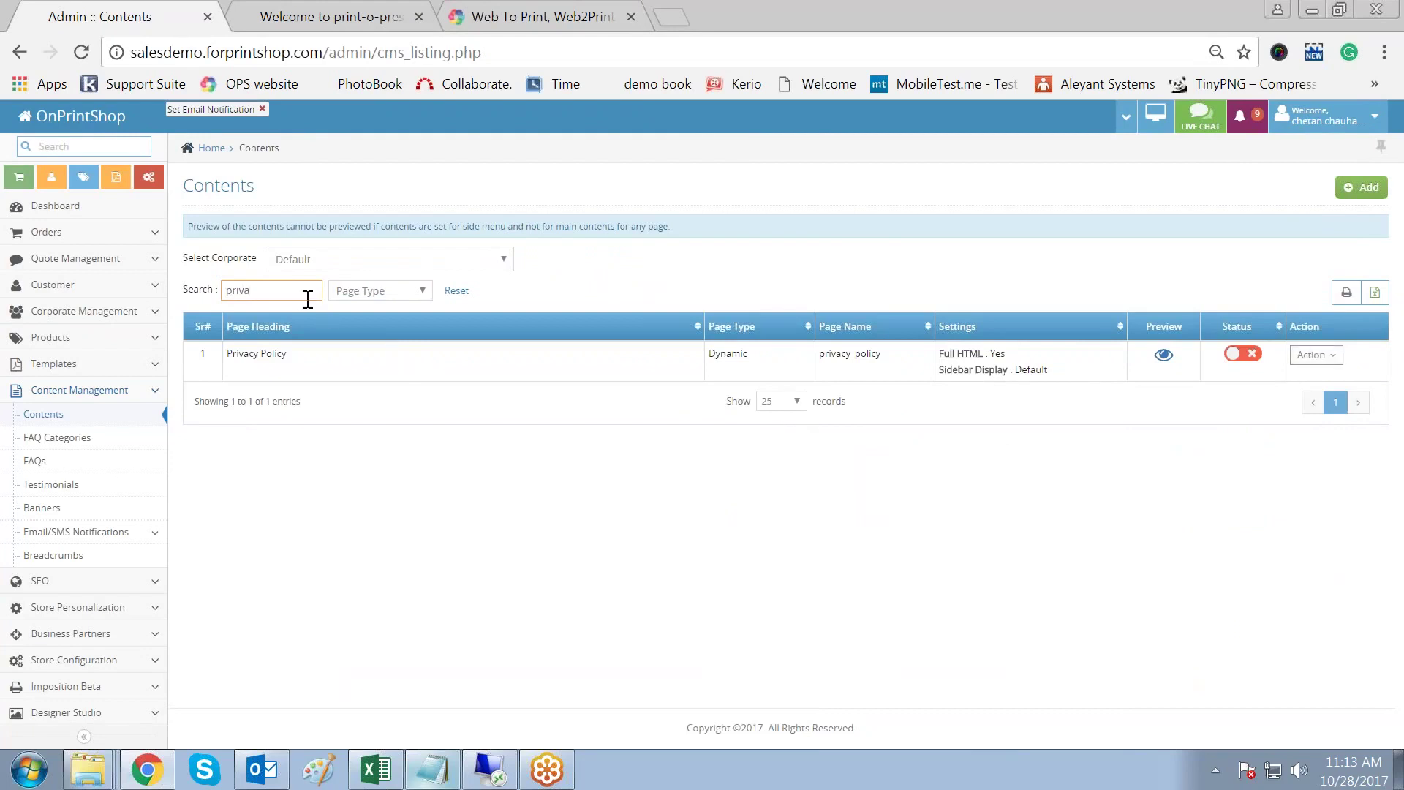
left_click(1316, 355)
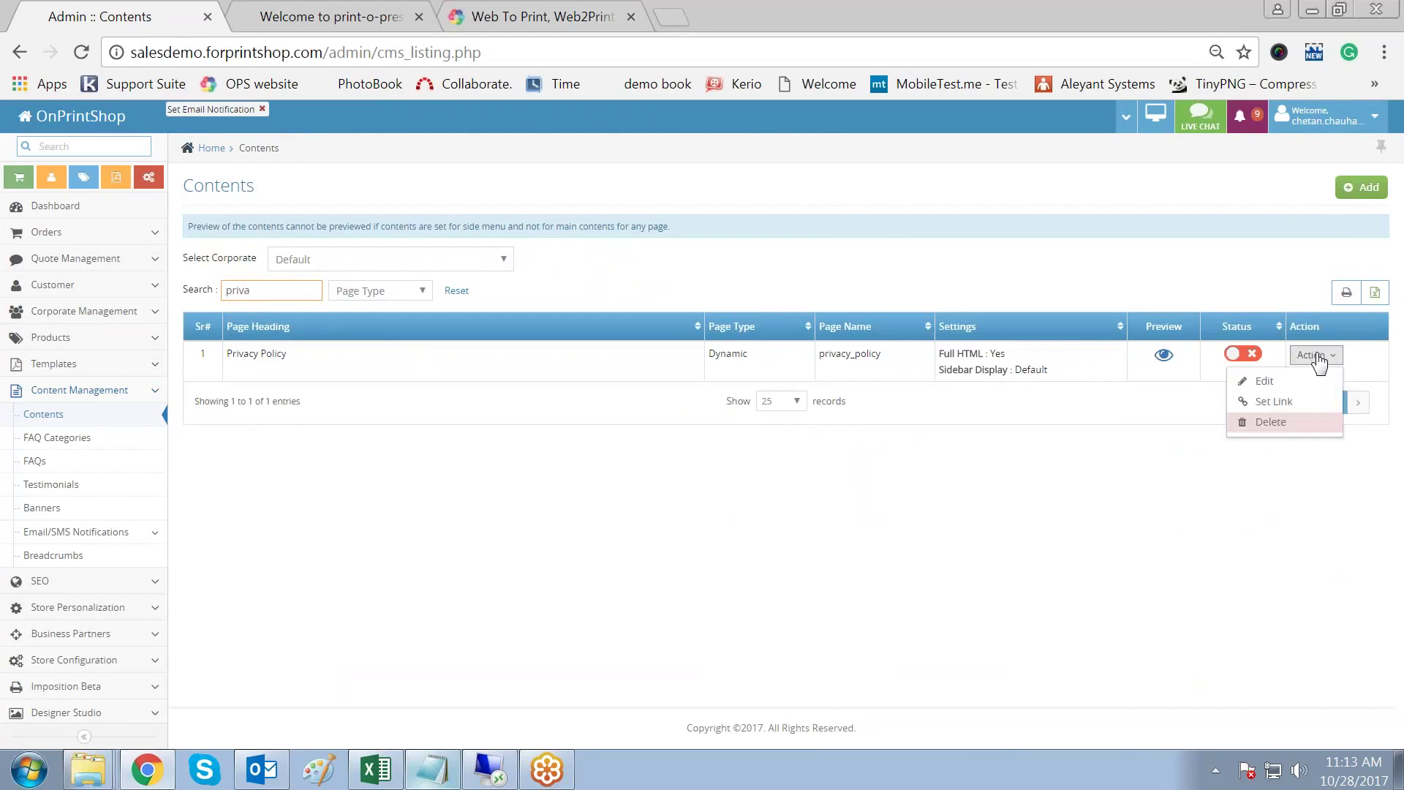
left_click(1181, 615)
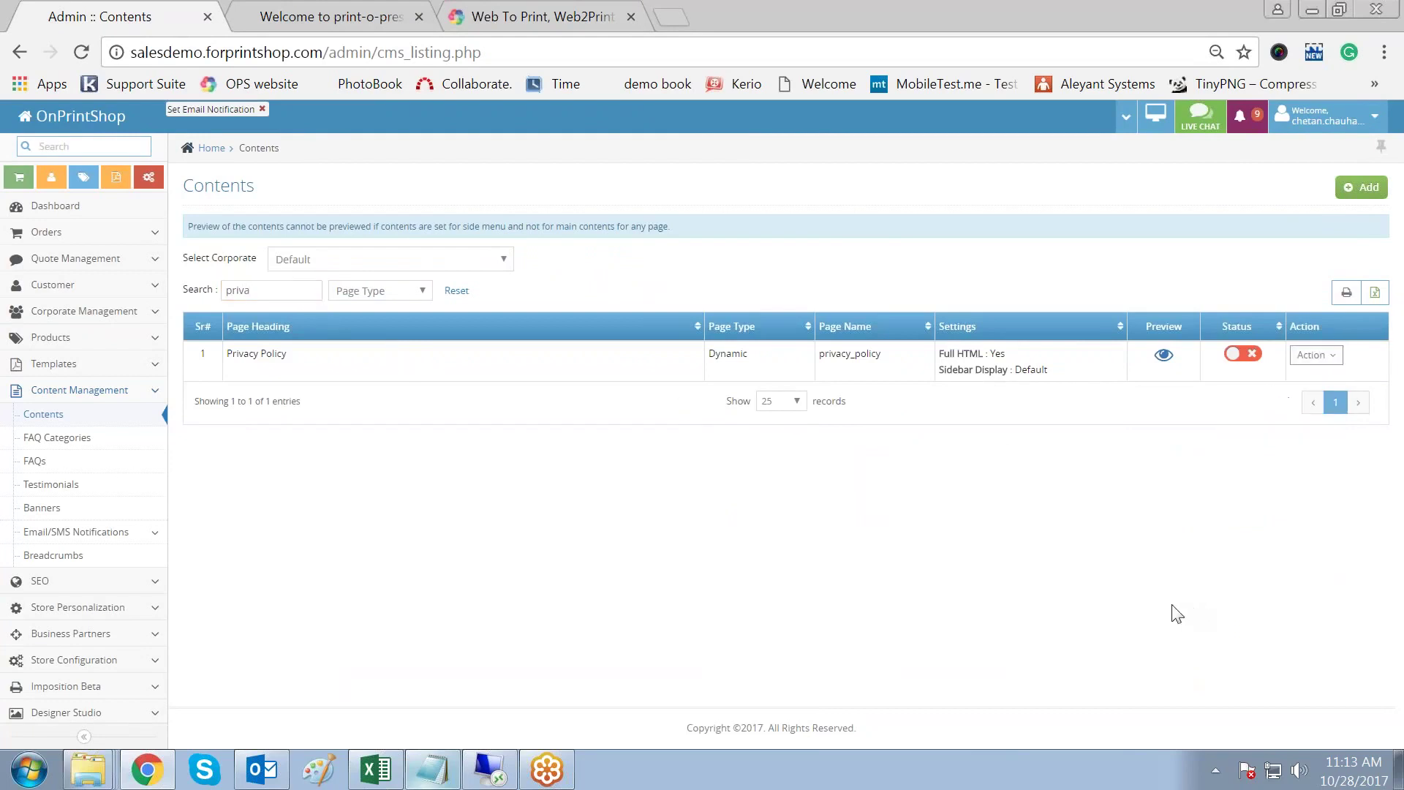
Step: Clear the contents search and examine the options of the page type filter
double_click(298, 292)
key("BackSpace")
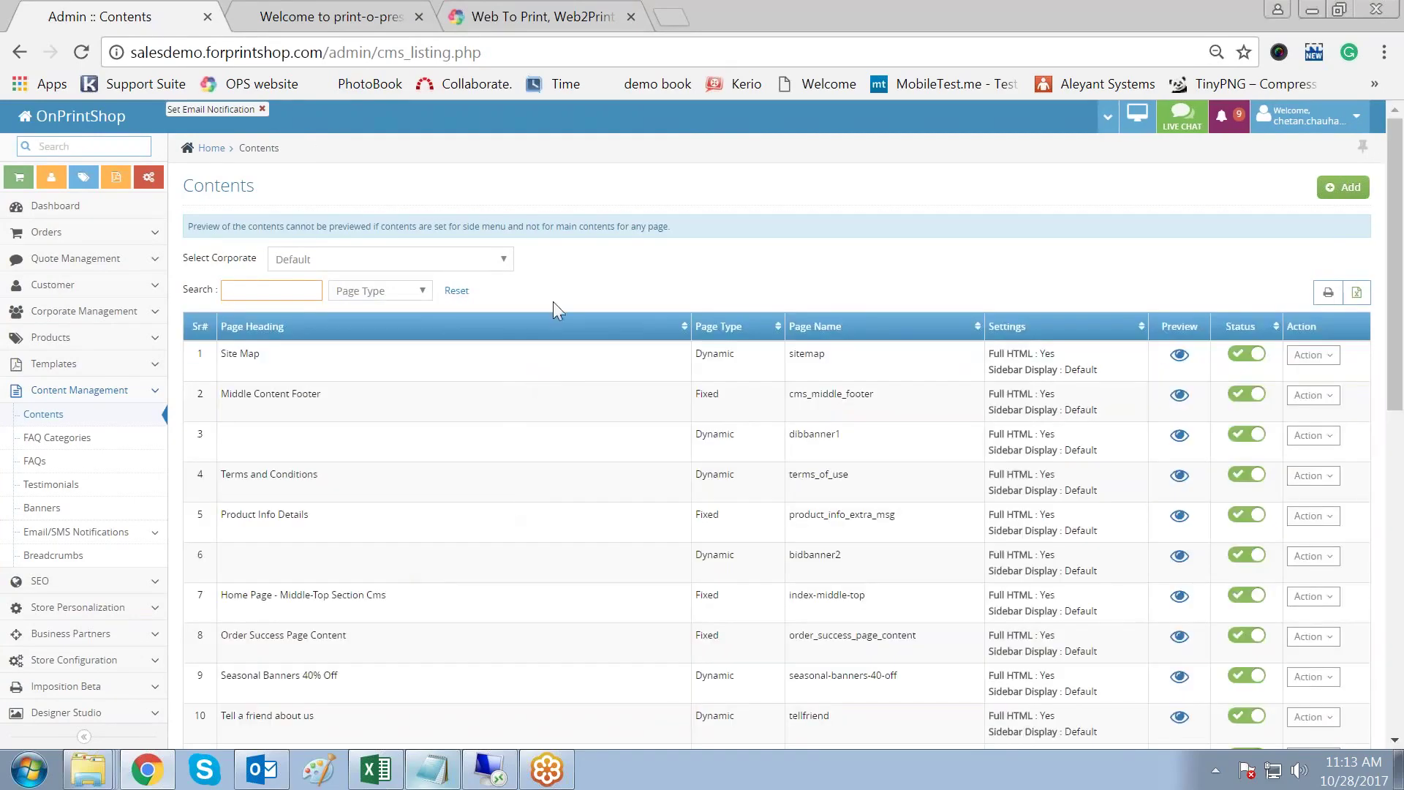
left_click(407, 291)
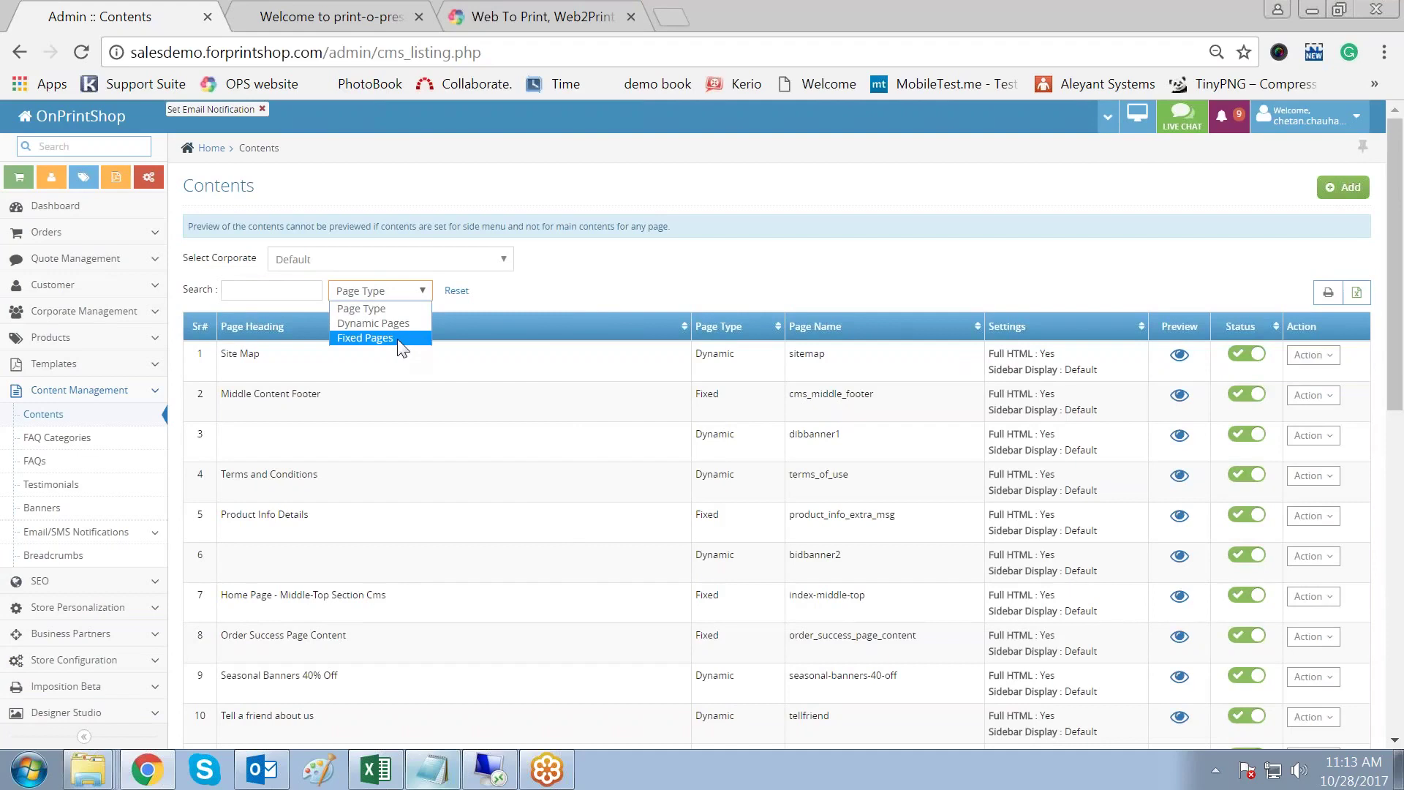
left_click(616, 285)
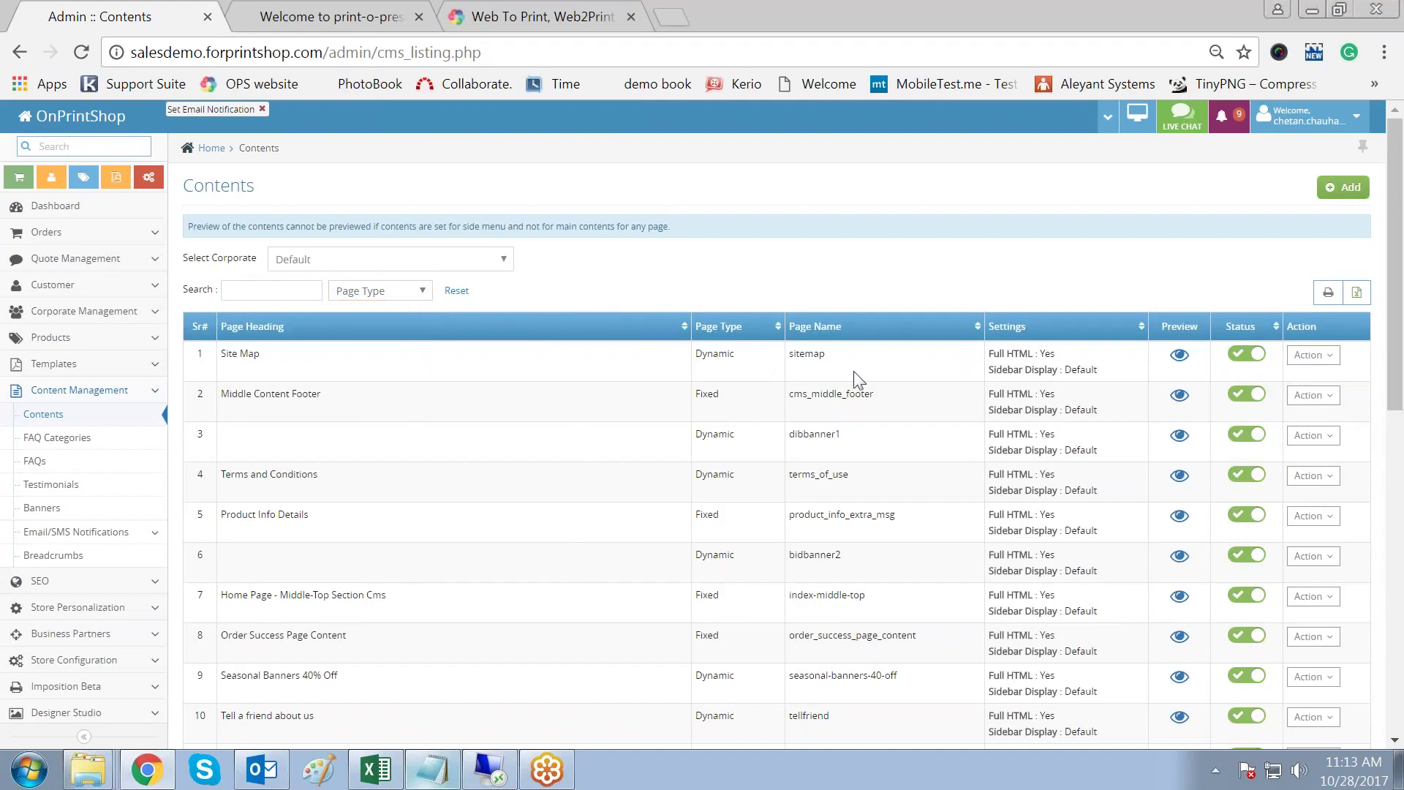
Step: Compare the page types and available actions of the Site Map and Middle Content Footer pages
double_click(704, 355)
left_click(703, 395)
double_click(707, 395)
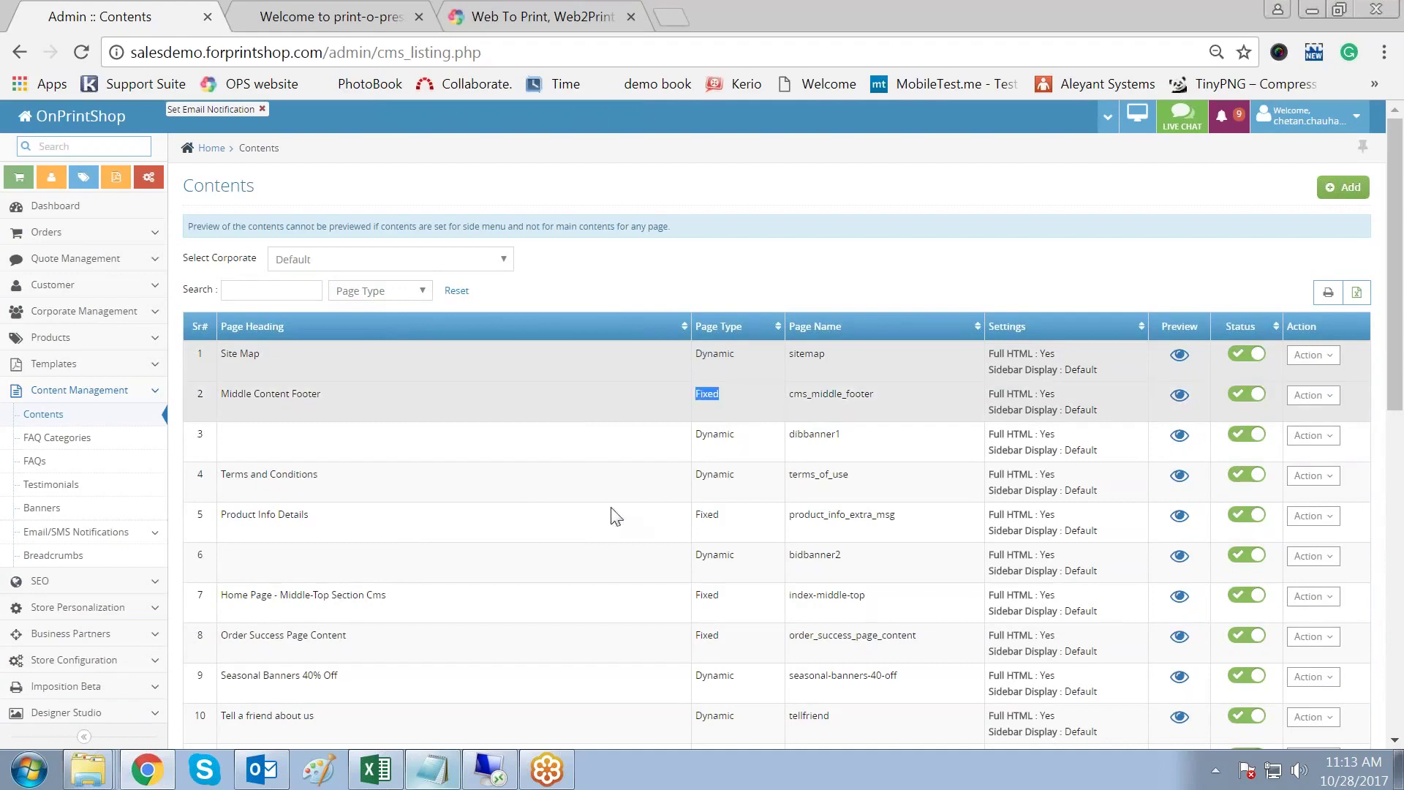
left_click(1332, 396)
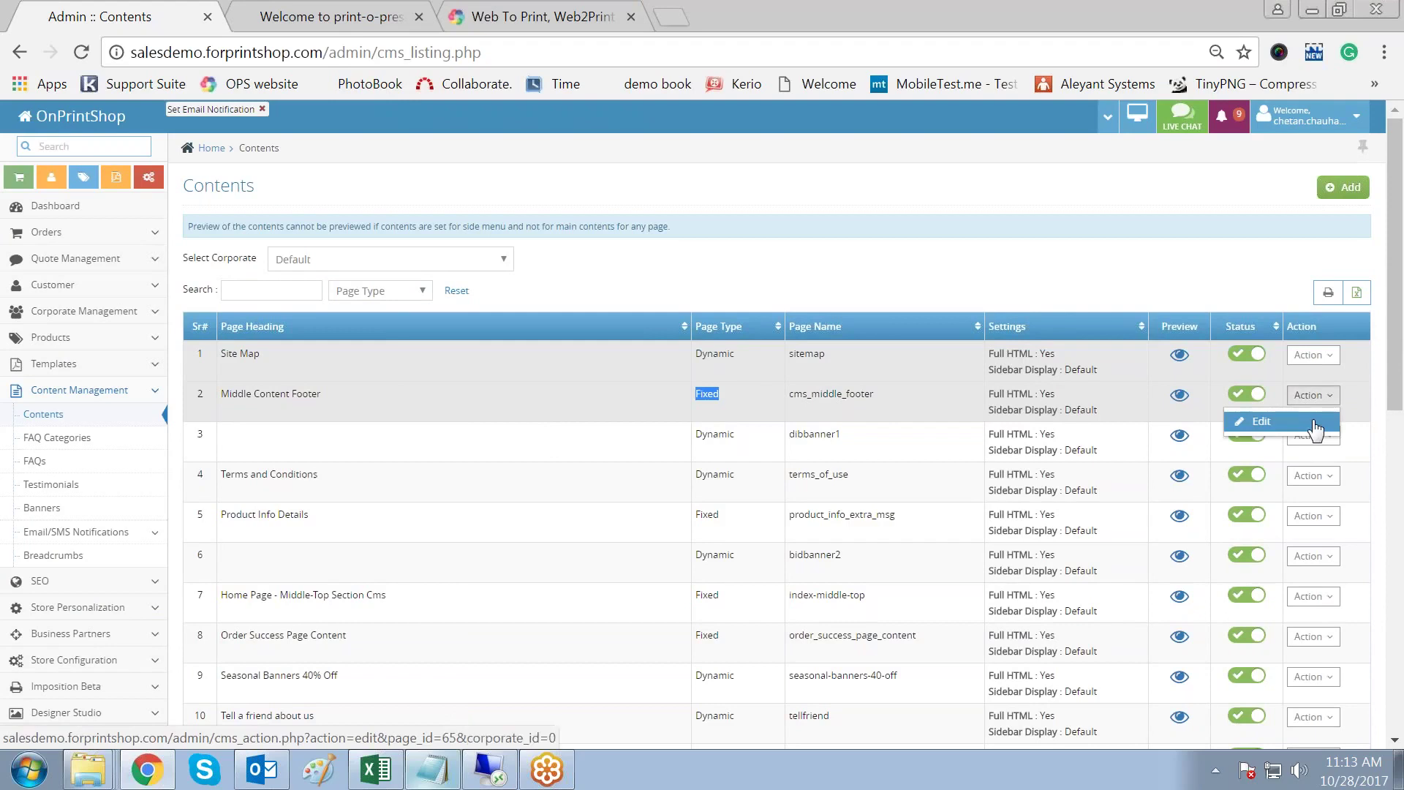
left_click(1309, 358)
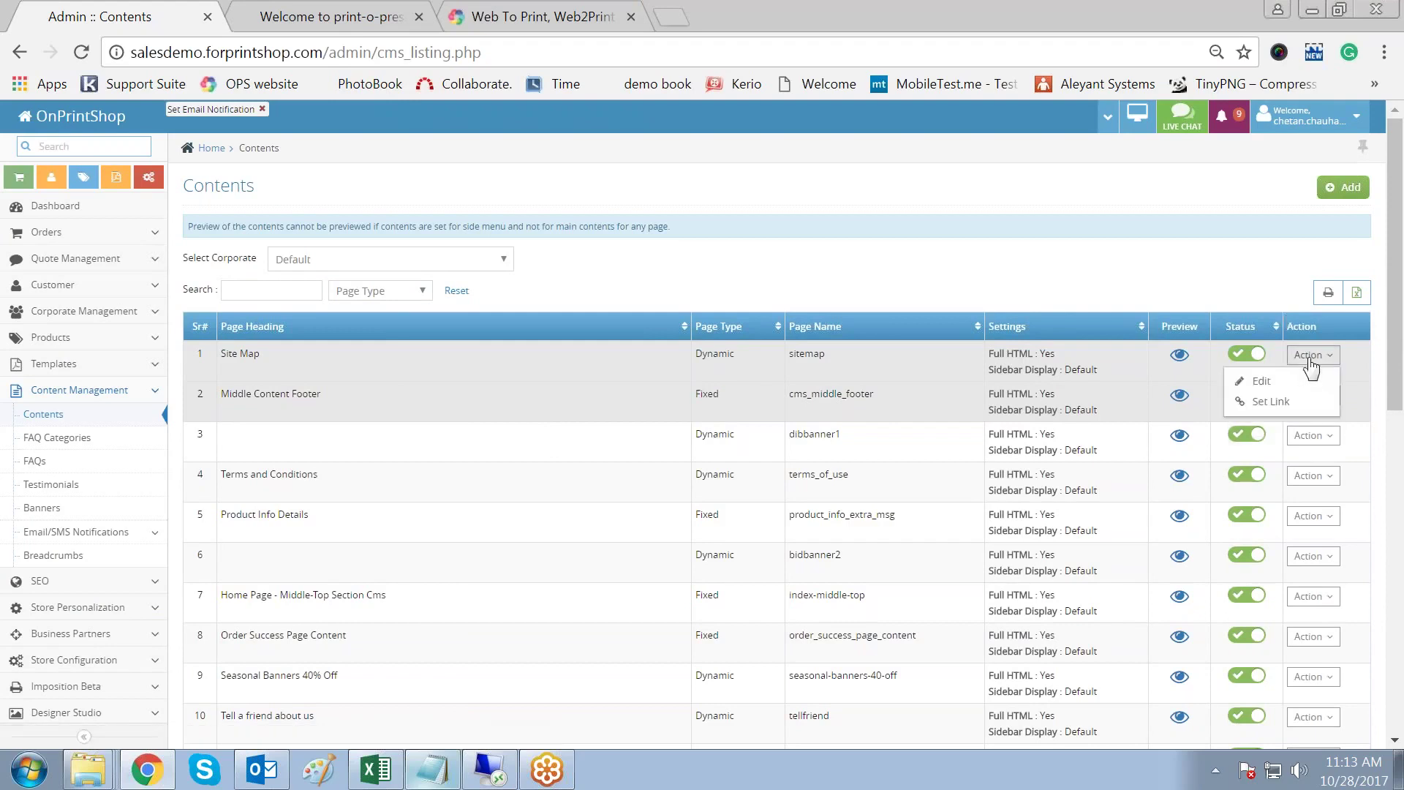
left_click(990, 283)
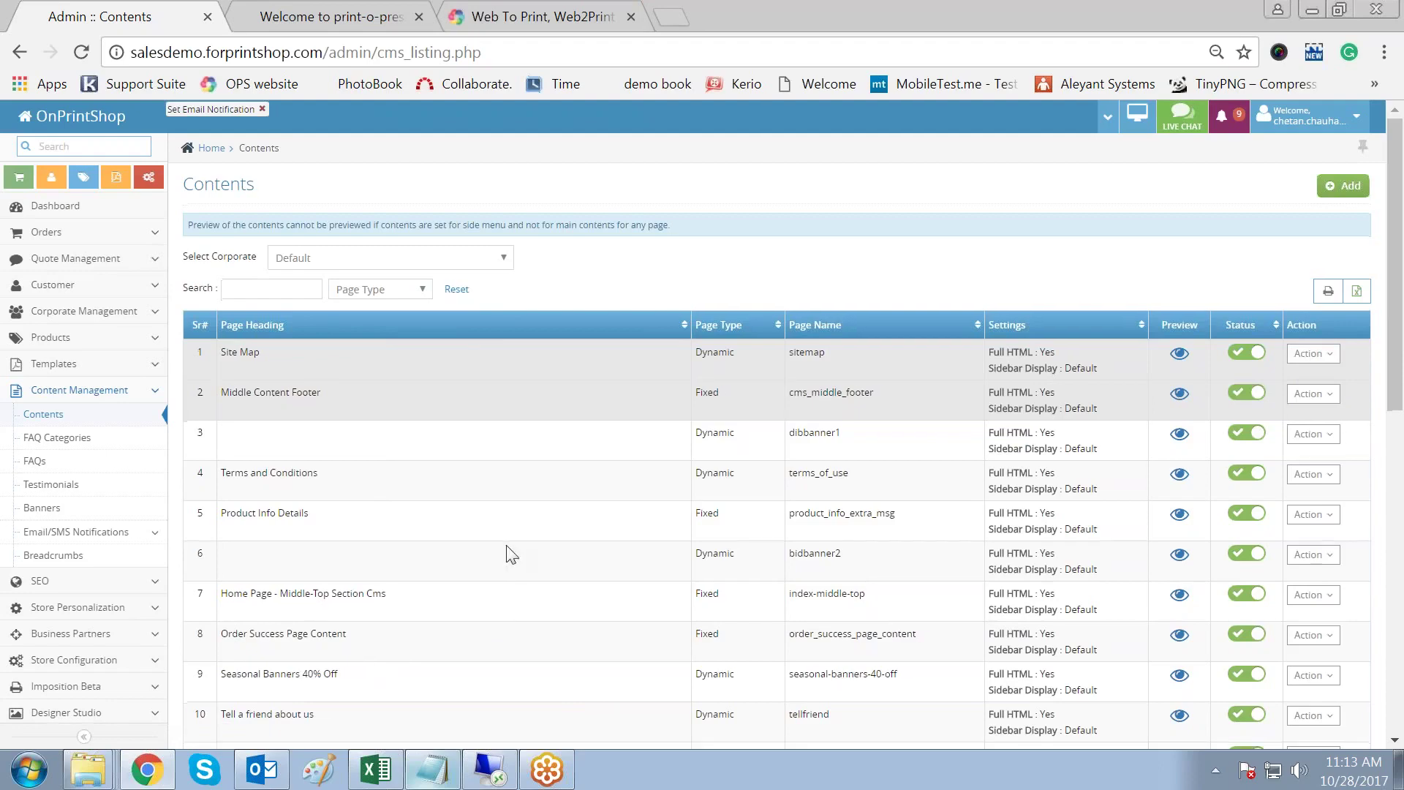
Step: Review the page types further down the listing and compare the actions for the onprintshop-1 and New Customers pages
scroll(508, 552, "down", 3)
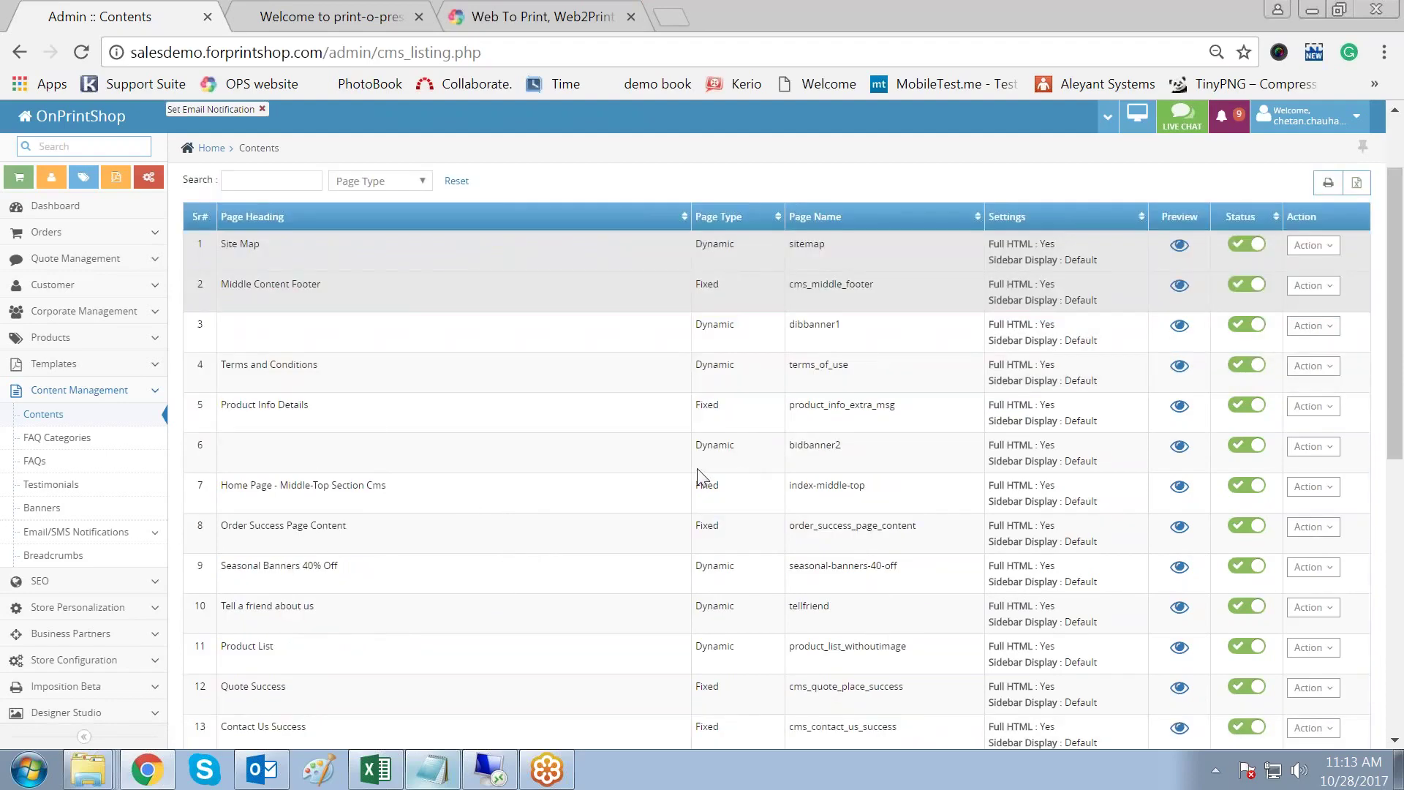
scroll(547, 603, "down", 3)
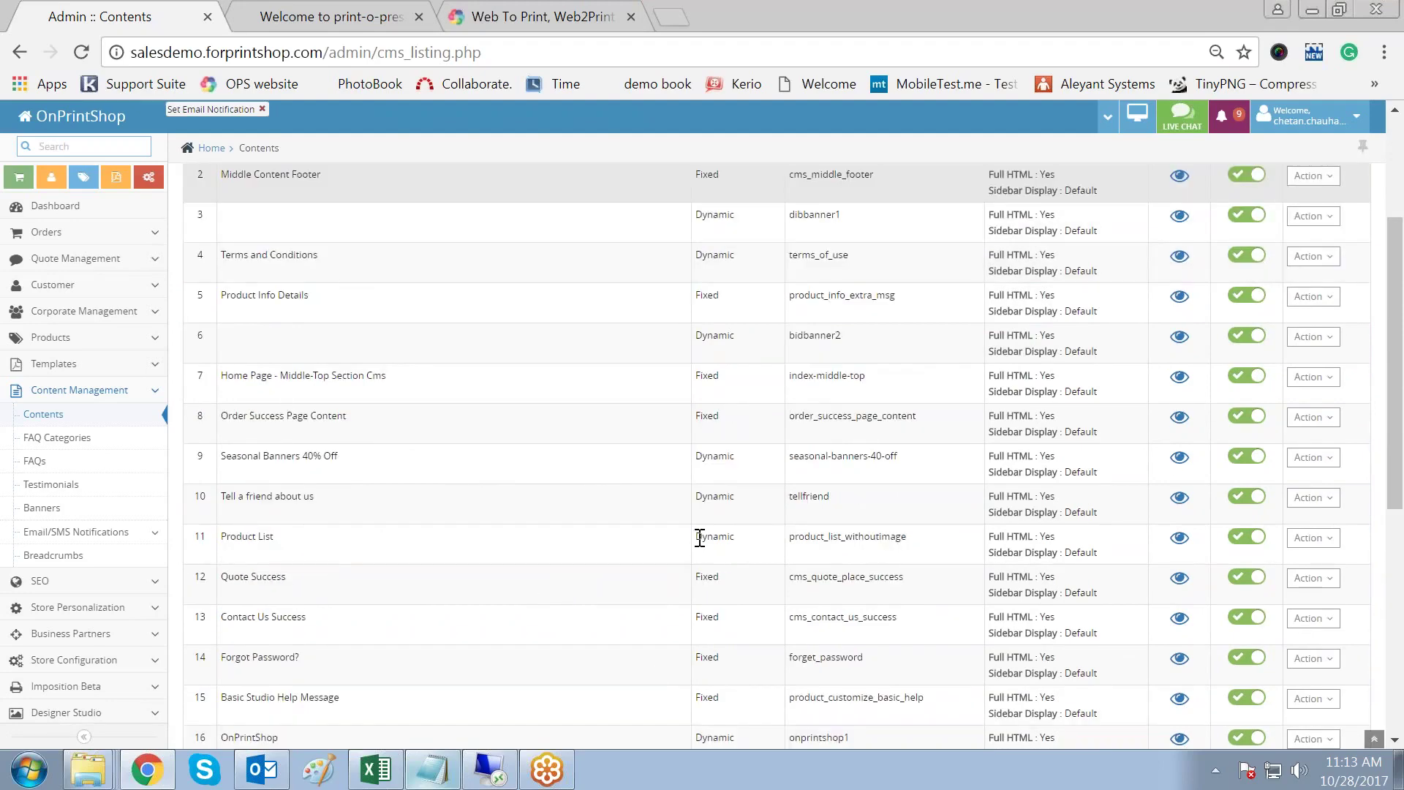
double_click(549, 565)
scroll(549, 564, "down", 3)
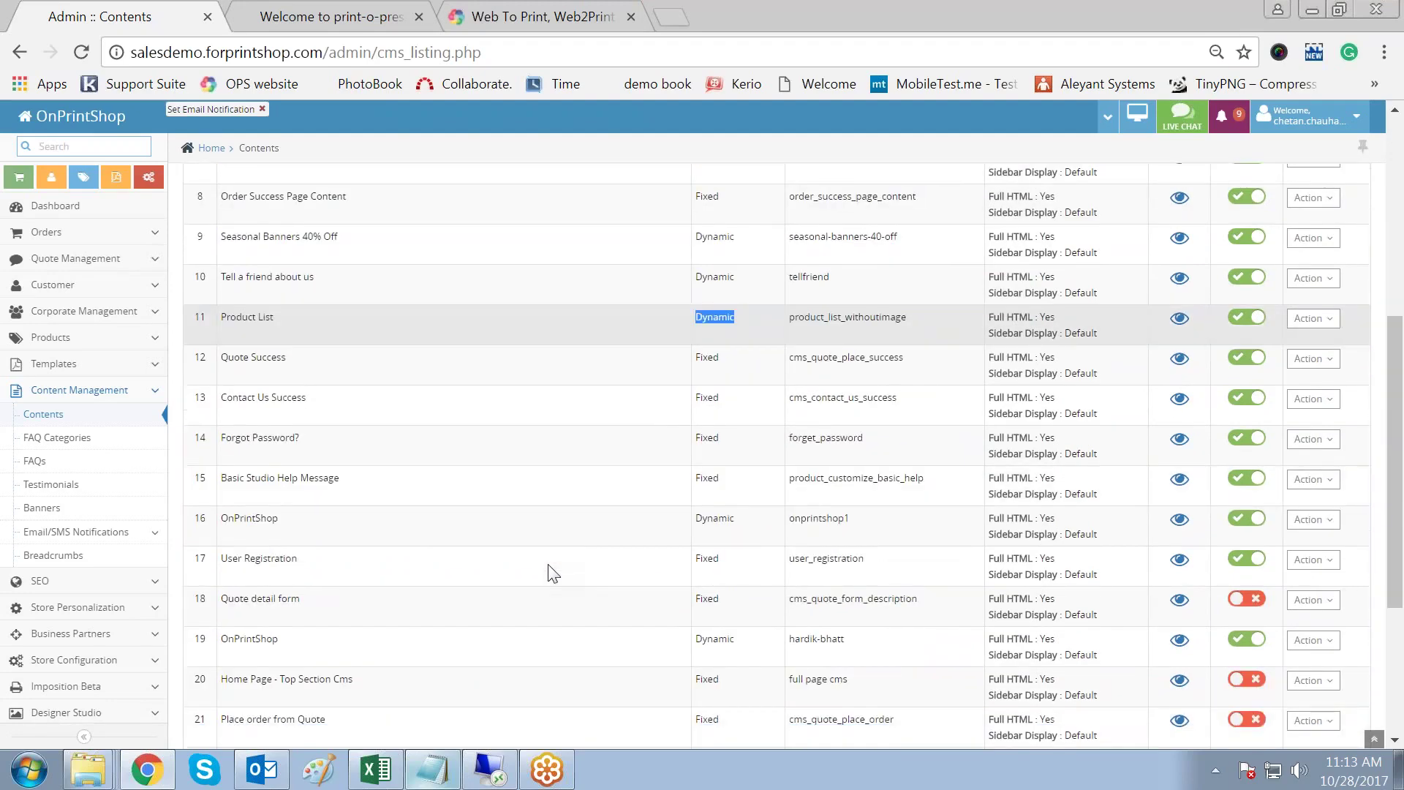
scroll(553, 573, "down", 3)
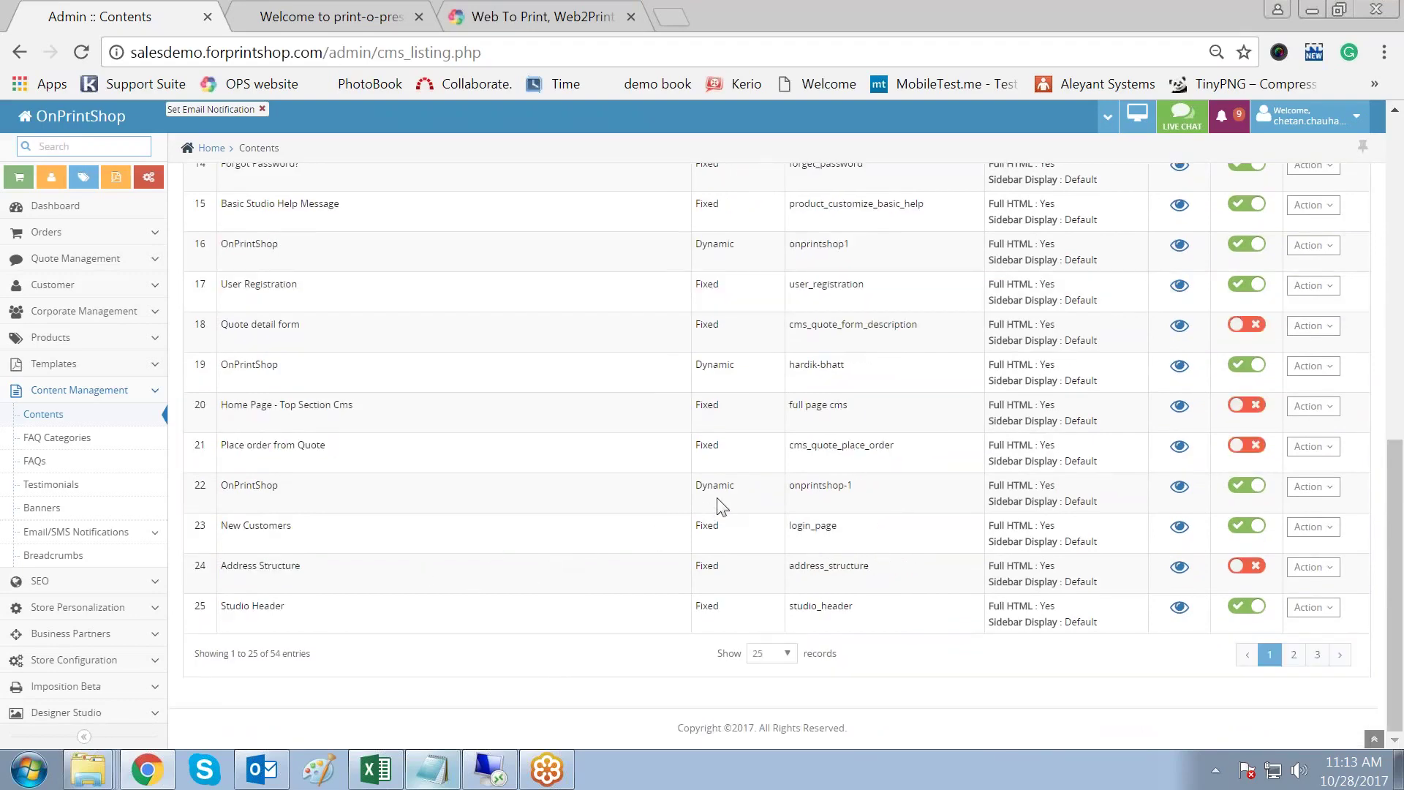
left_click(1308, 490)
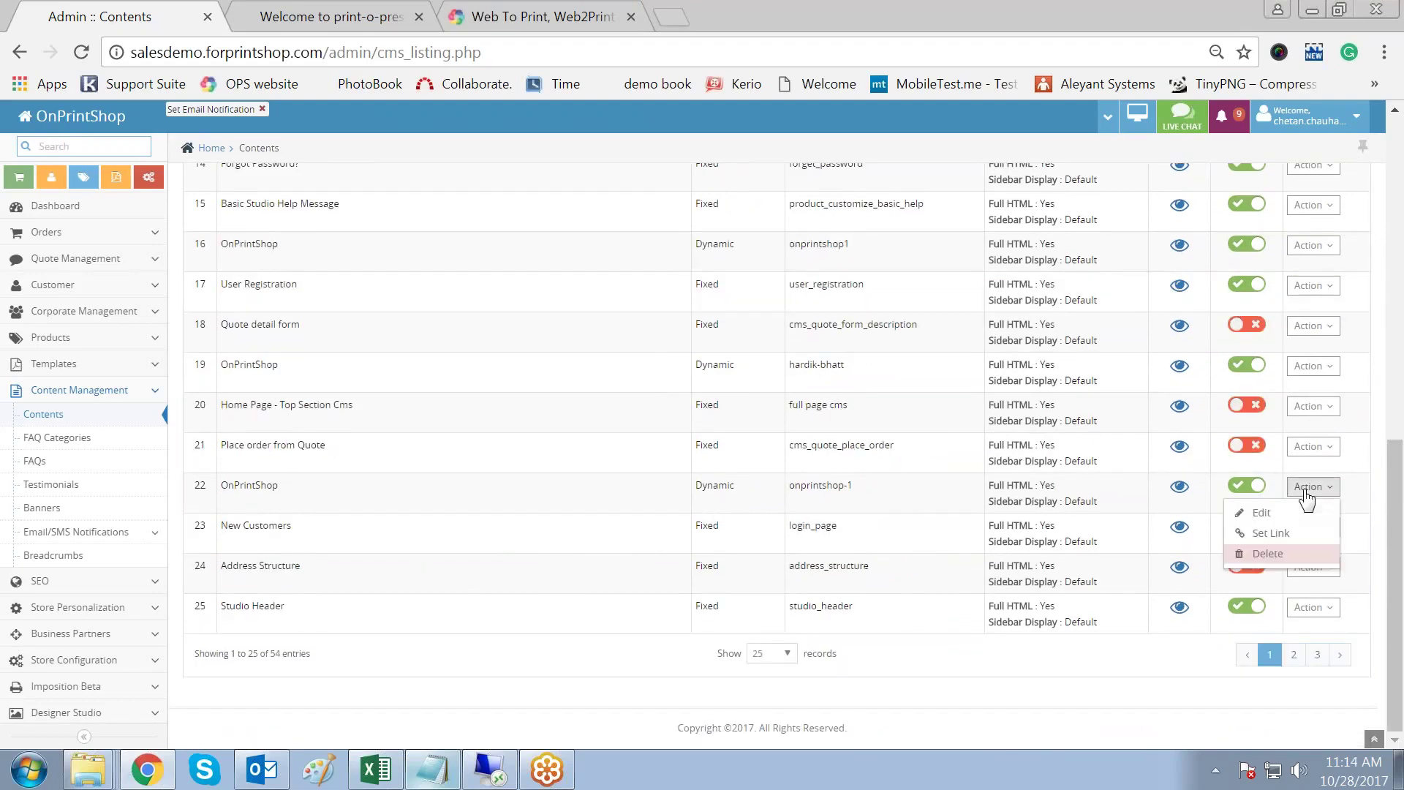
left_click(1131, 696)
left_click(1314, 528)
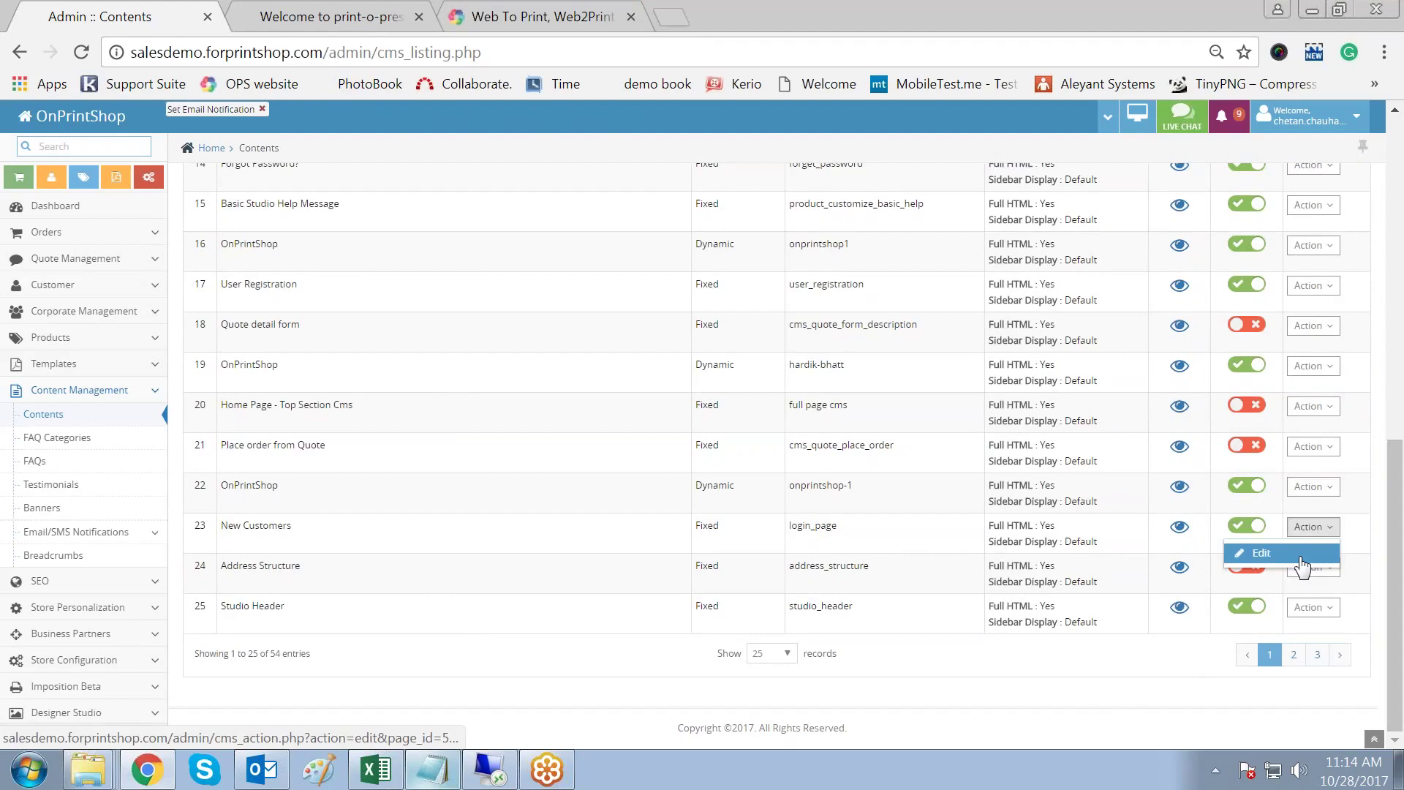
left_click(1317, 488)
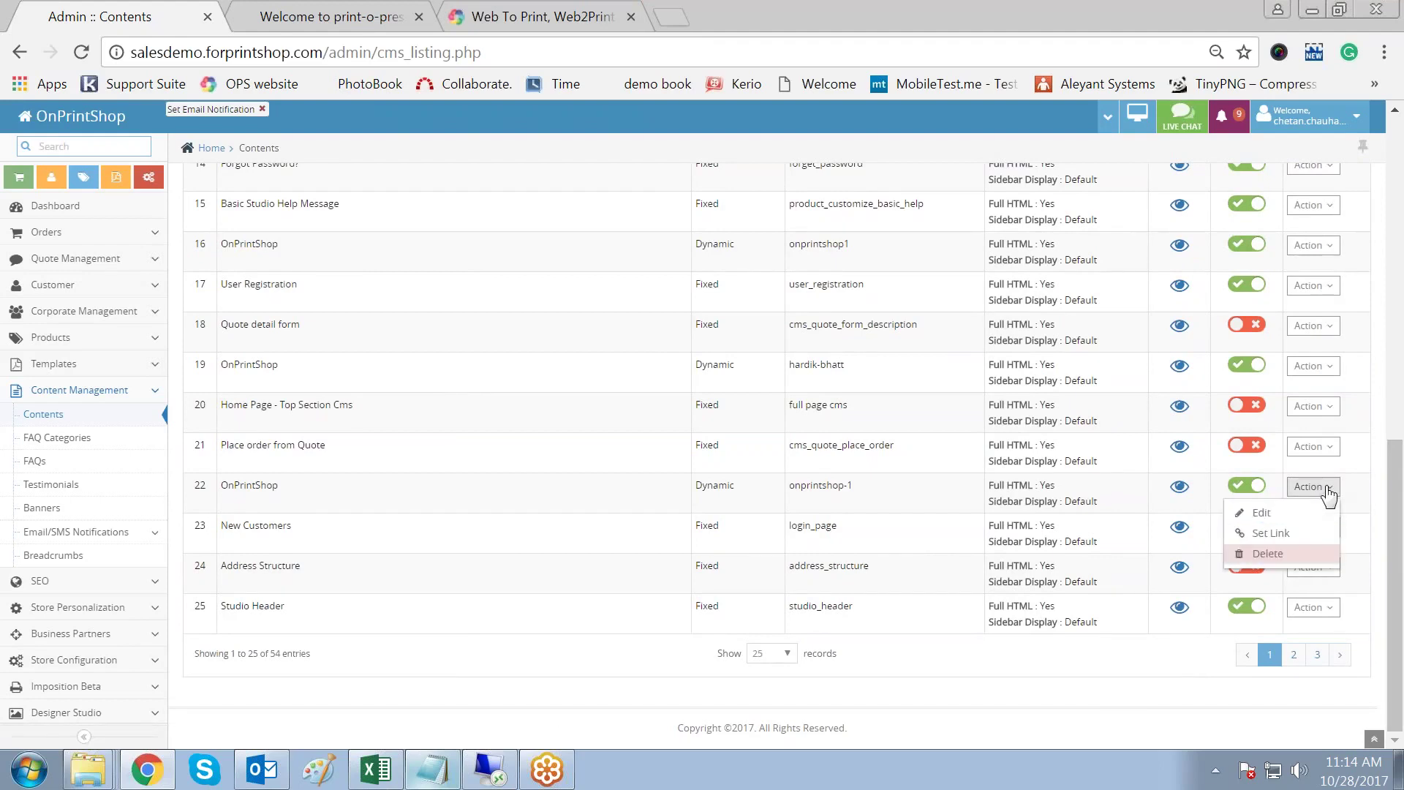
double_click(715, 485)
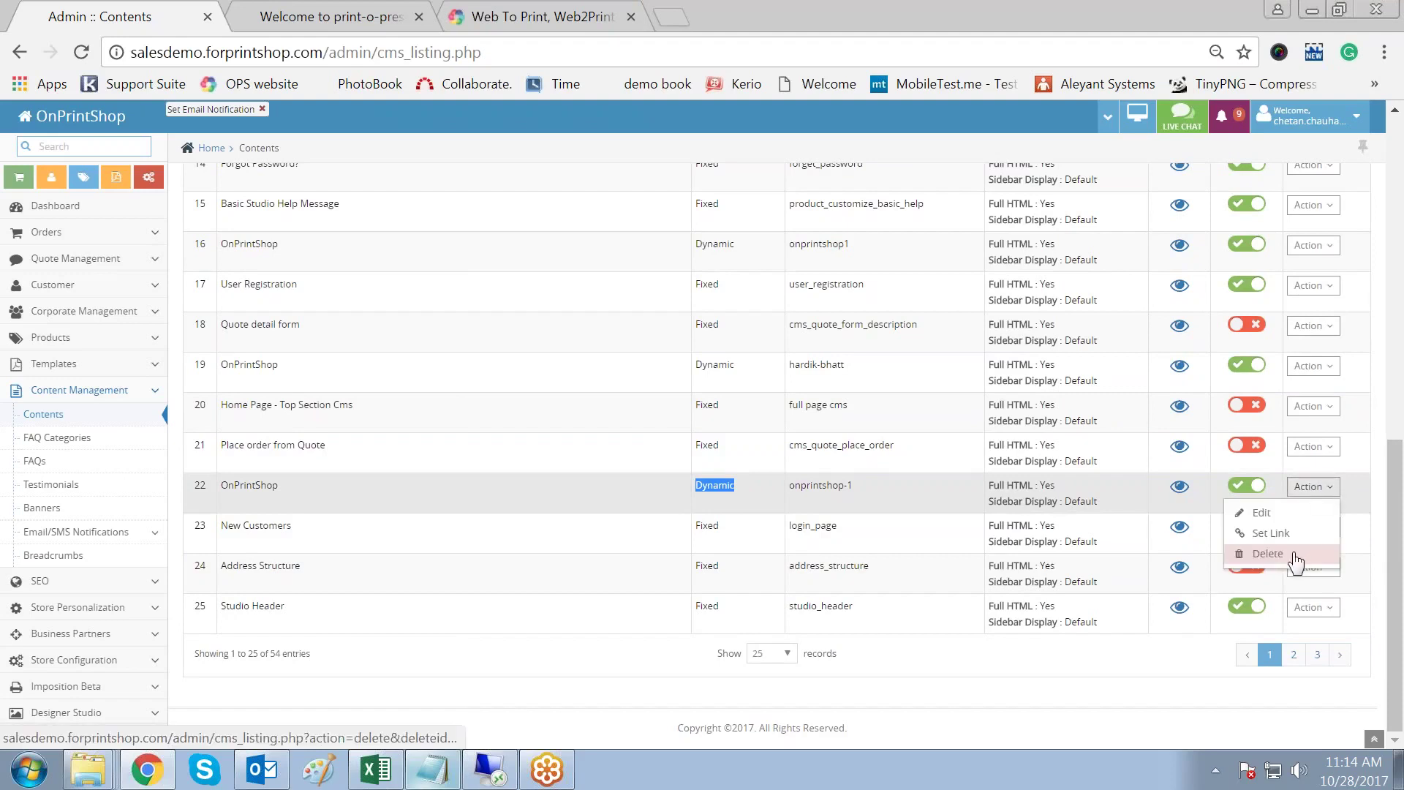
left_click(899, 704)
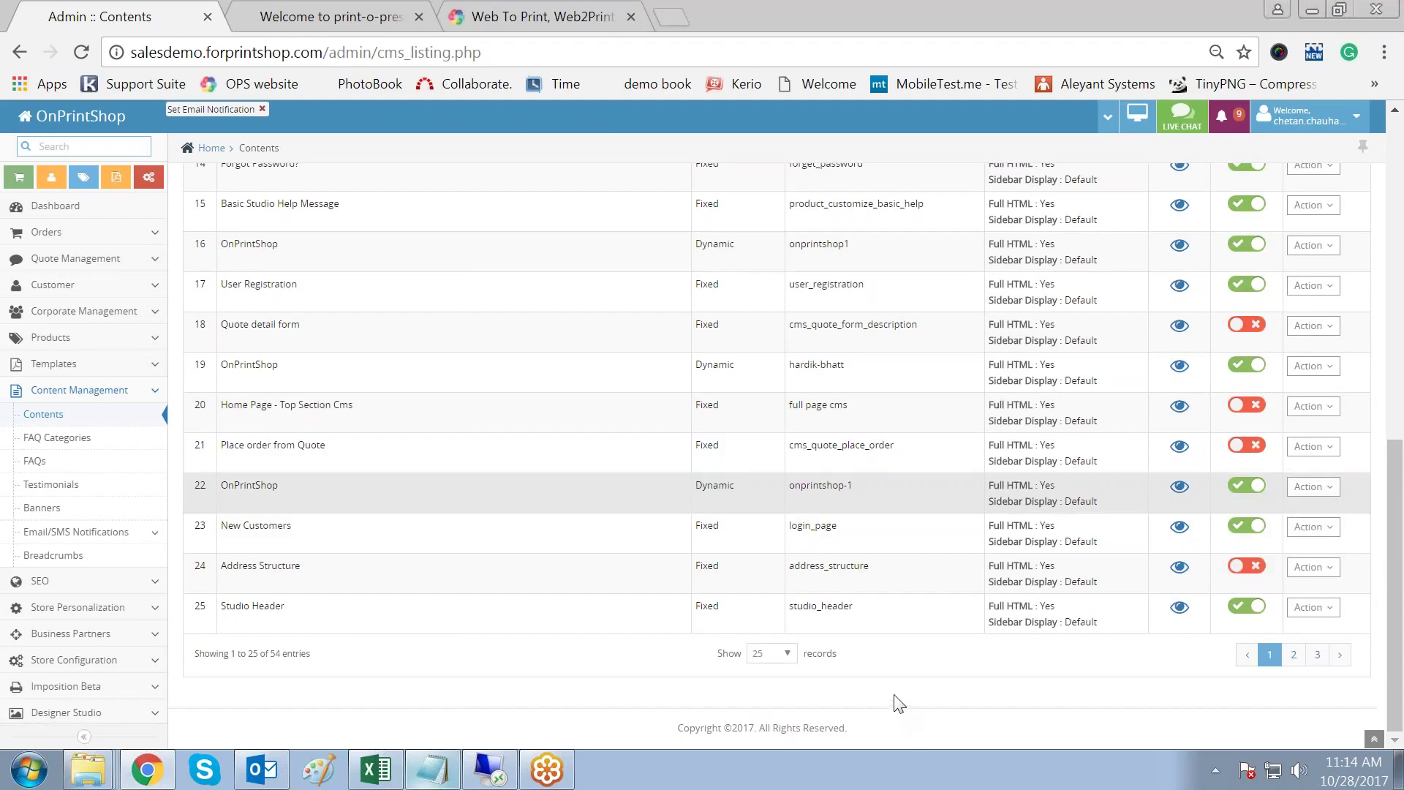
Step: Leave the Contents listing in the browser and return to the presentation's closing slide
scroll(900, 703, "up", 10)
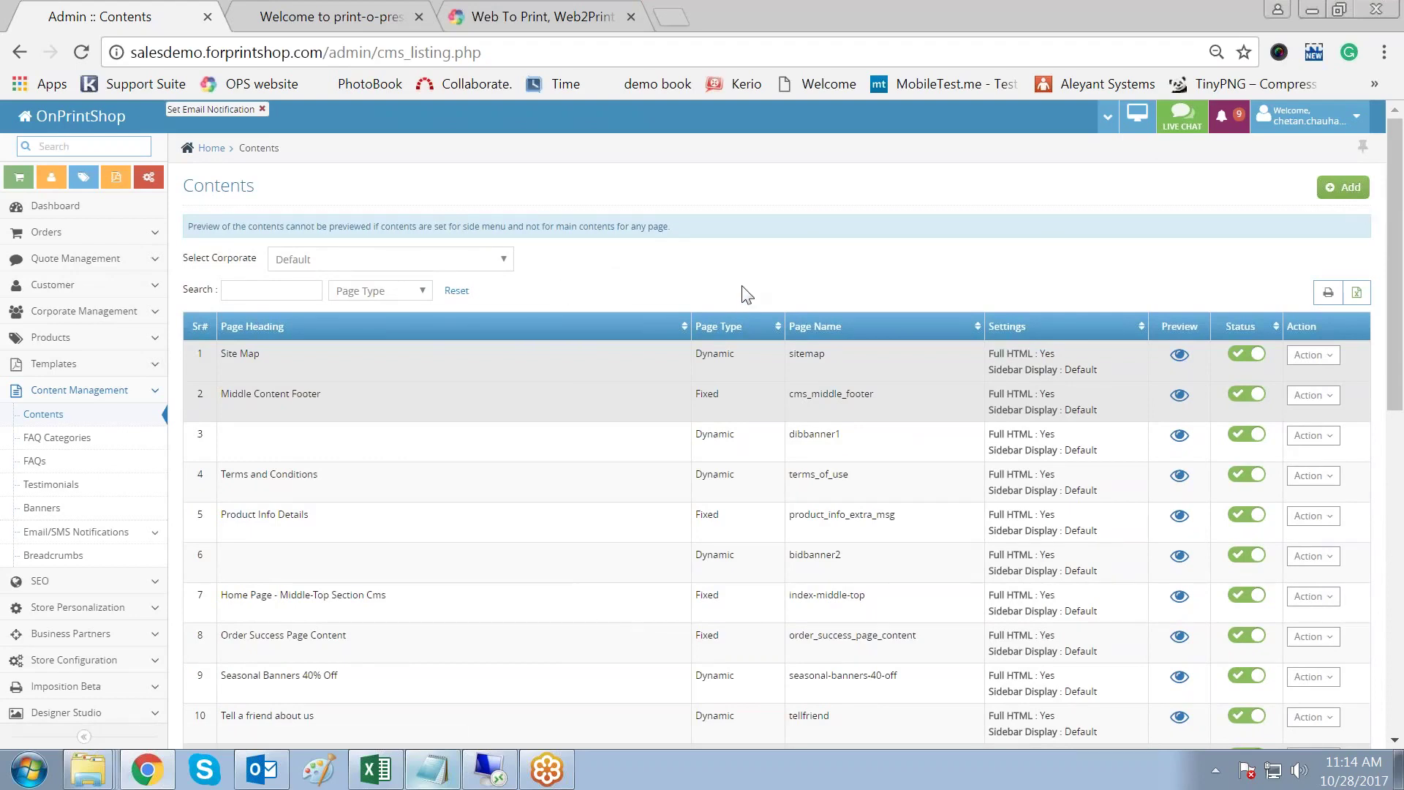
left_click(1383, 19)
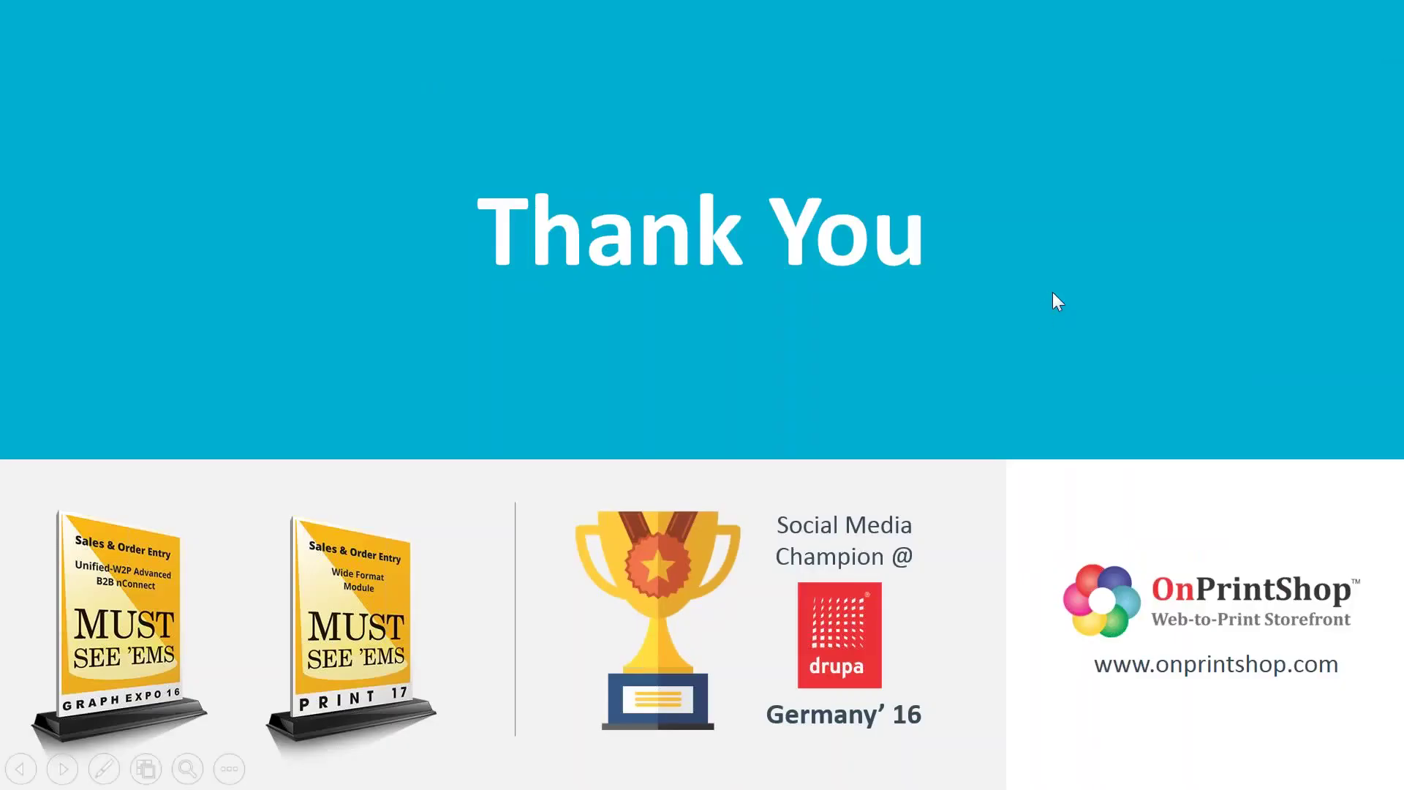